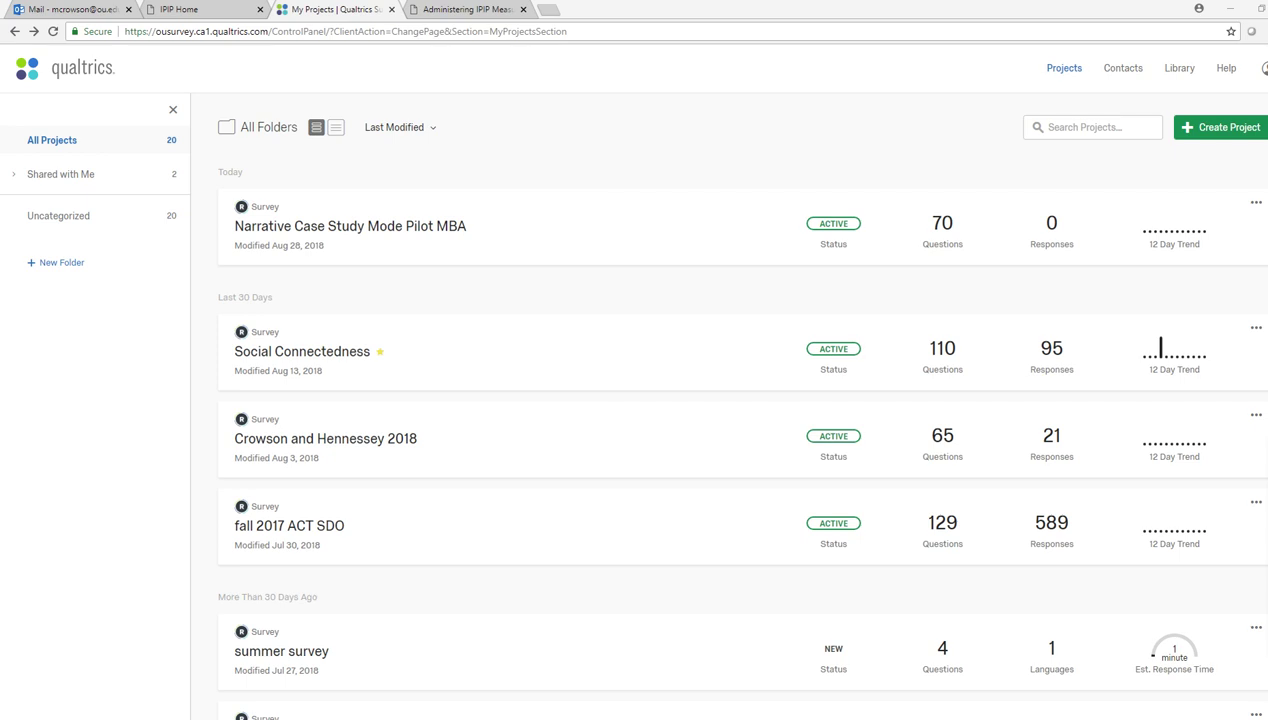
- Review the IPIP home page and the instructions of the sample 50-item questionnaire
{"action": "left_click", "coordinate": [190, 9]}
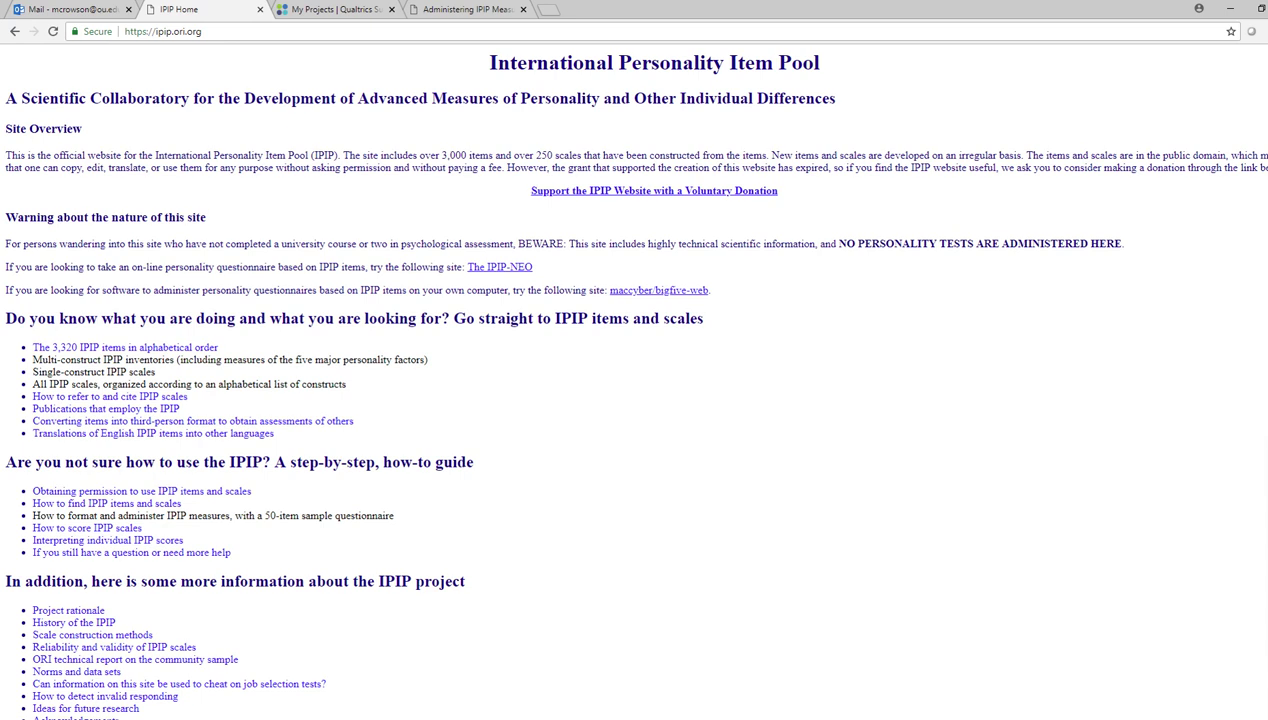
{"action": "left_click", "coordinate": [465, 9]}
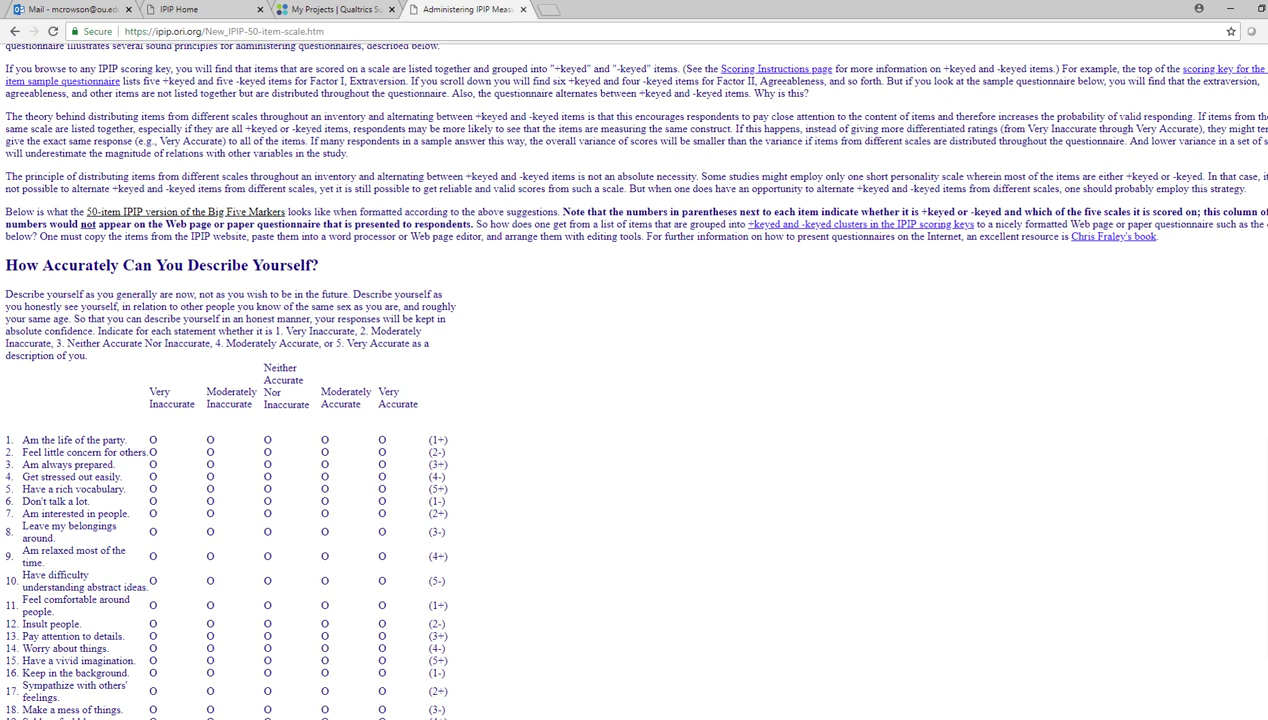
{"action": "left_click_drag", "start_coordinate": [5, 294], "coordinate": [87, 356]}
- Switch back to Qualtrics and create a blank survey project named "Example project"
{"action": "left_click", "coordinate": [319, 9]}
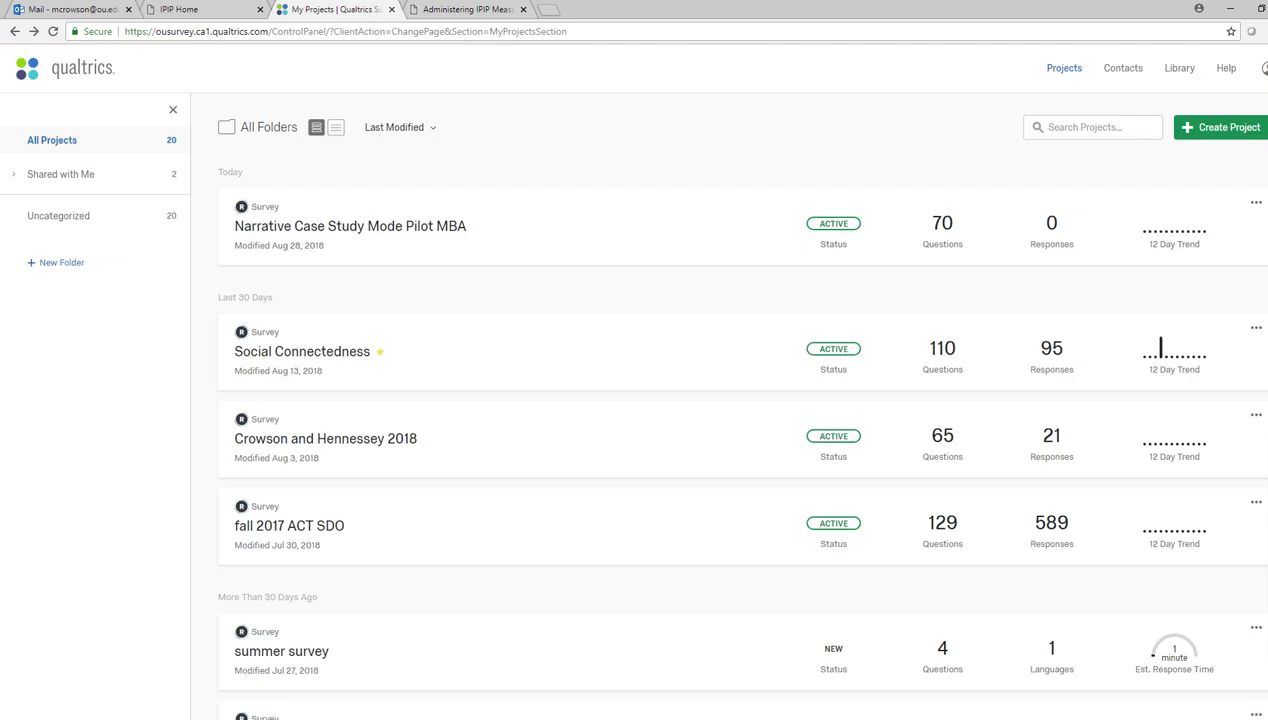
{"action": "left_click", "coordinate": [1220, 127]}
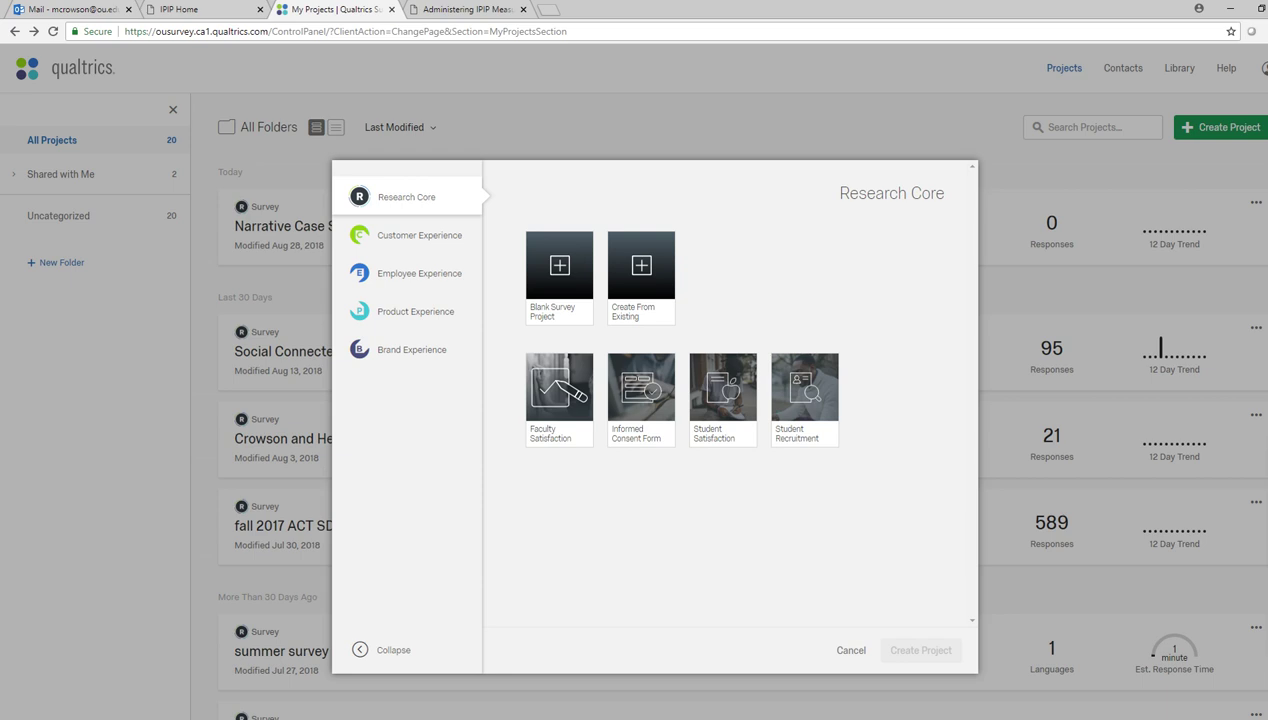
{"action": "left_click", "coordinate": [559, 277]}
{"action": "left_click", "coordinate": [530, 339]}
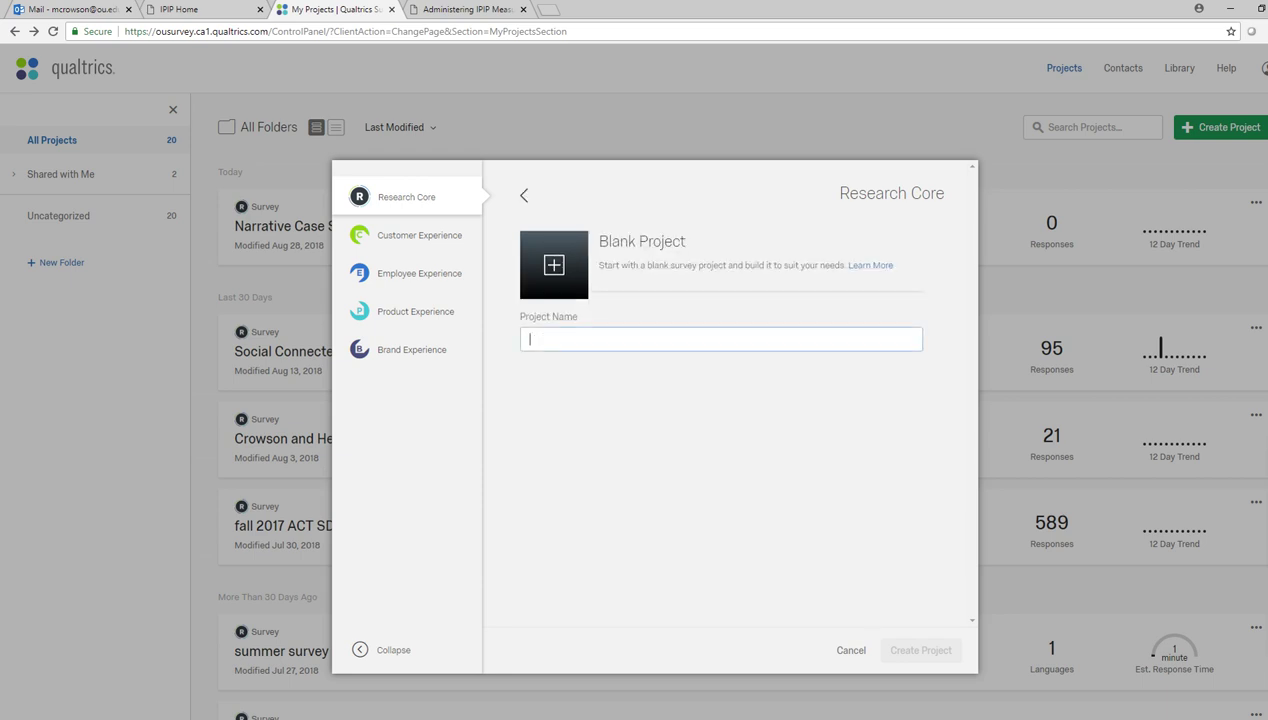
{"action": "type", "text": "Examplr"}
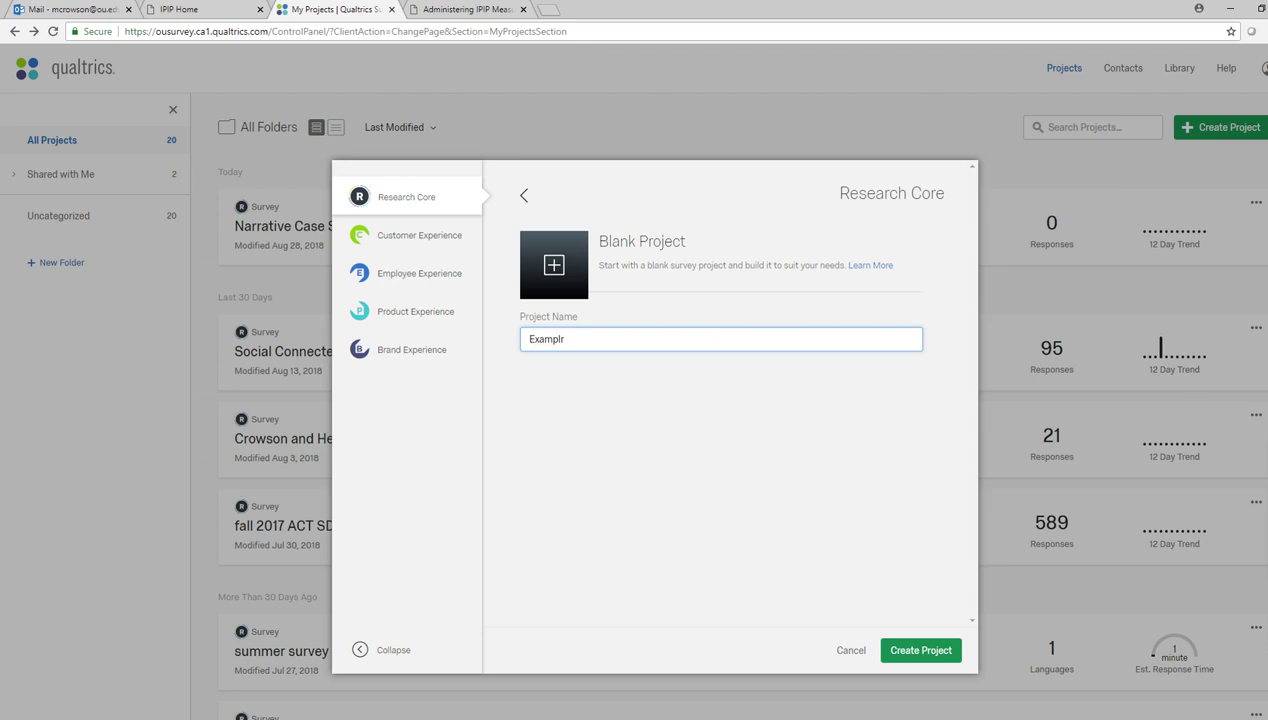
{"action": "key", "text": "BackSpace"}
{"action": "type", "text": "e project"}
{"action": "left_click", "coordinate": [920, 650]}
{"action": "key", "text": "Return"}
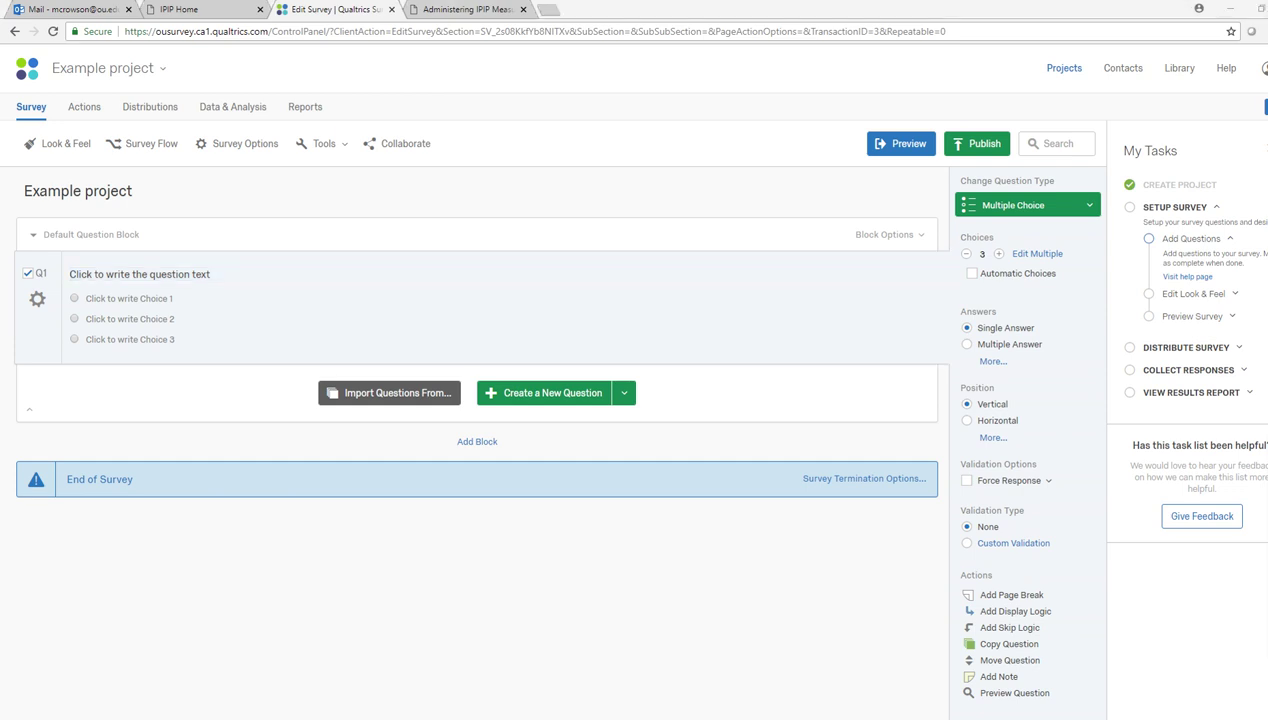
- Copy the IPIP instructions from "Describe yourself as you generally are now" through "absolute confidence." into the Q1 question text
{"action": "left_click", "coordinate": [450, 9]}
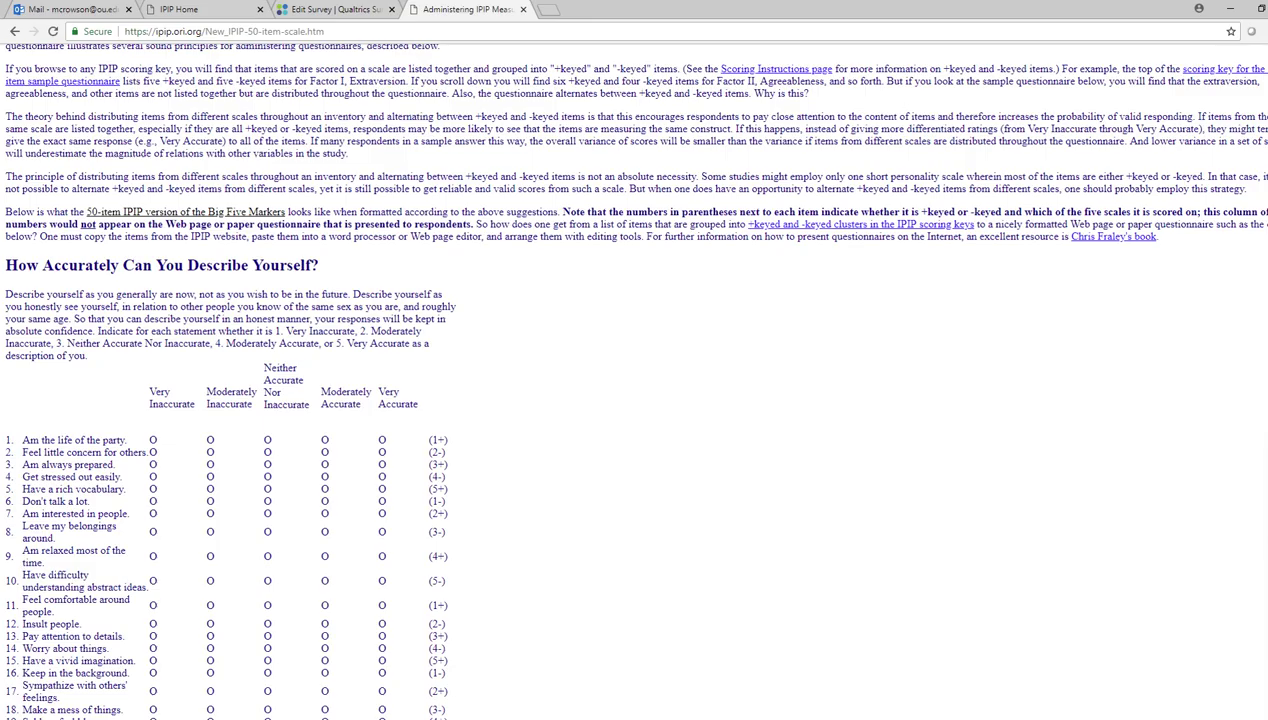
{"action": "left_click_drag", "start_coordinate": [4, 294], "coordinate": [97, 330]}
{"action": "key", "text": "ctrl+c"}
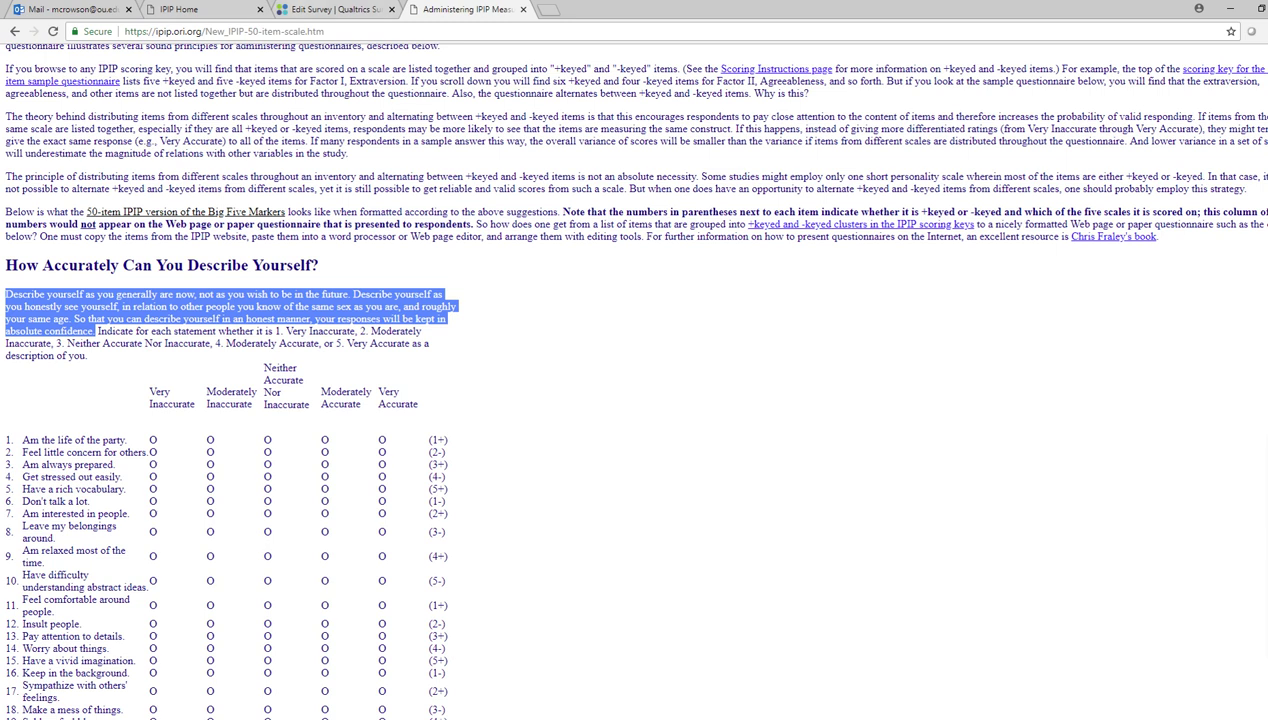
{"action": "key", "text": "alt+Tab"}
{"action": "left_click", "coordinate": [330, 9]}
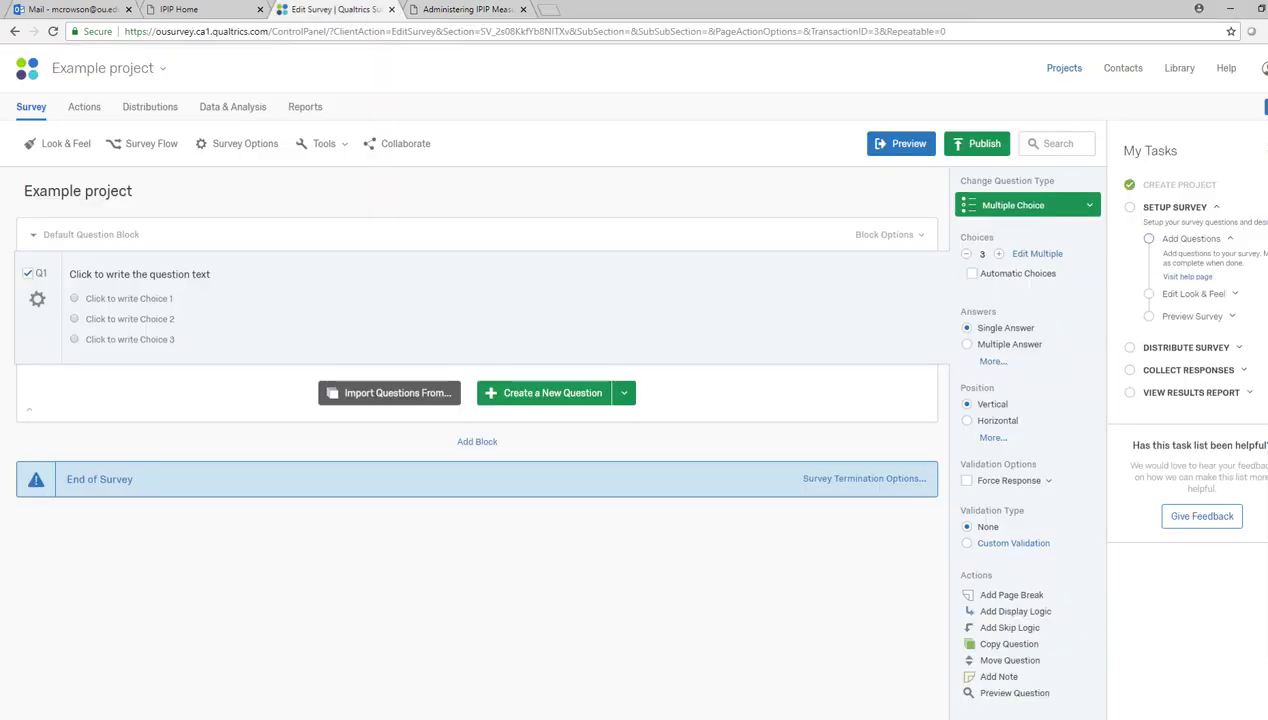
{"action": "left_click", "coordinate": [139, 274]}
{"action": "key", "text": "ctrl+v"}
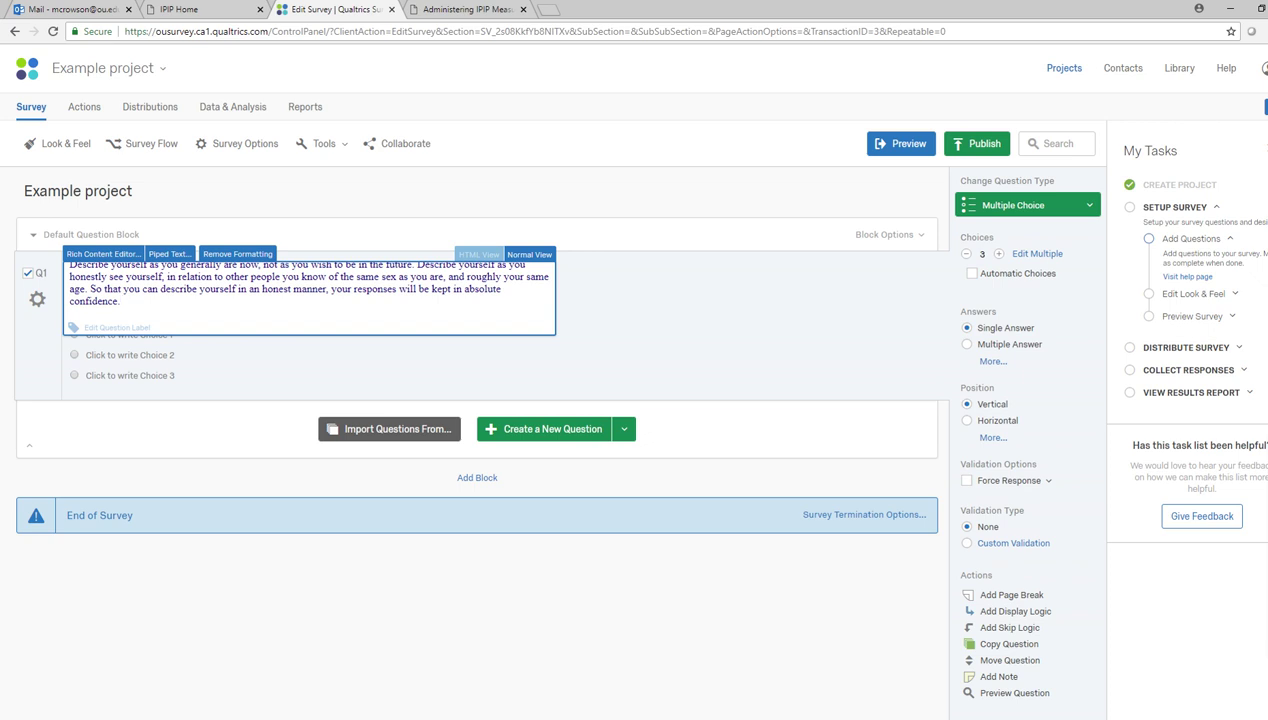
- Append "Please indicate how accurate a statement is in describing you." to the Q1 instruction text
{"action": "key", "text": "ctrl+Tab"}
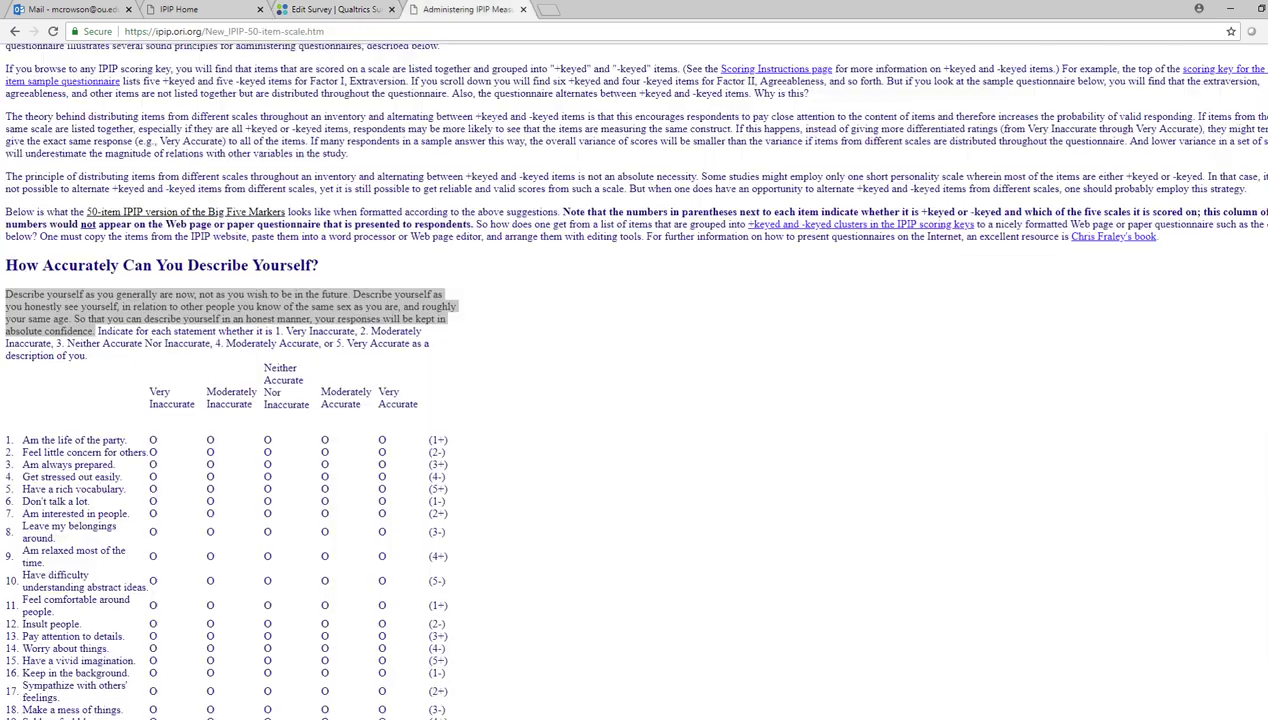
{"action": "key", "text": "ctrl+shift+Tab"}
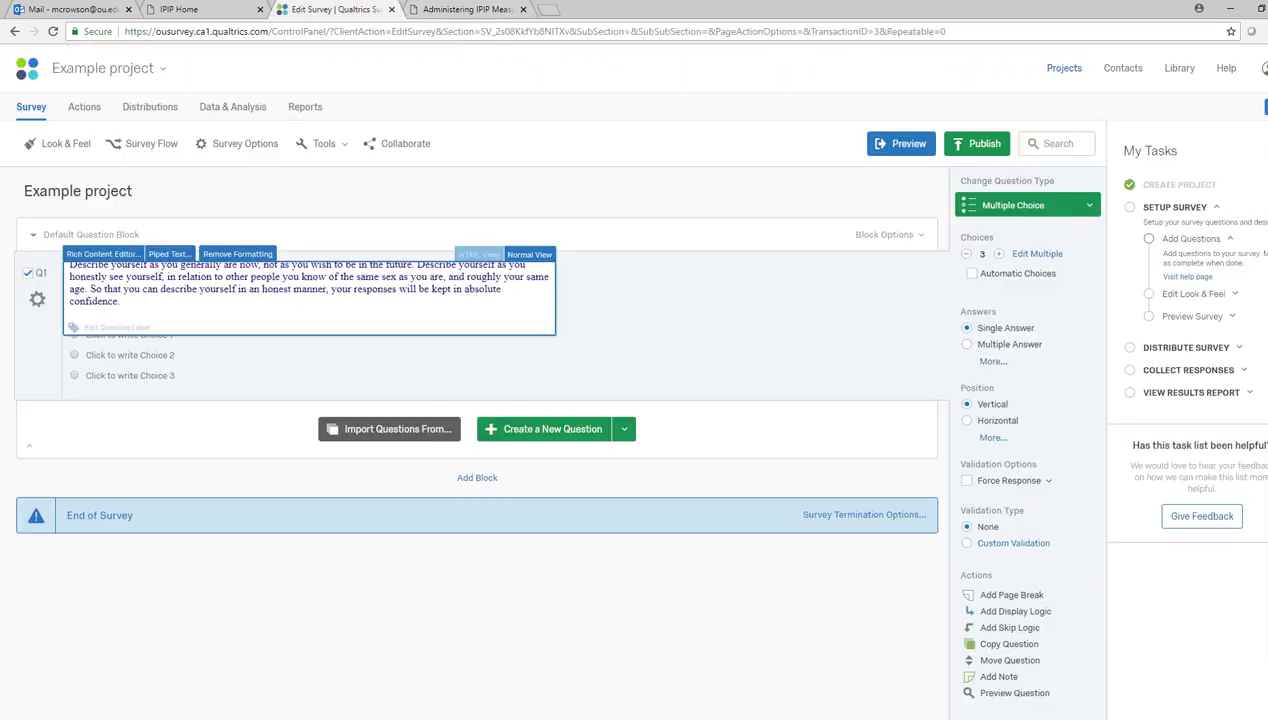
{"action": "type", "text": "Please indicate tow accurate"}
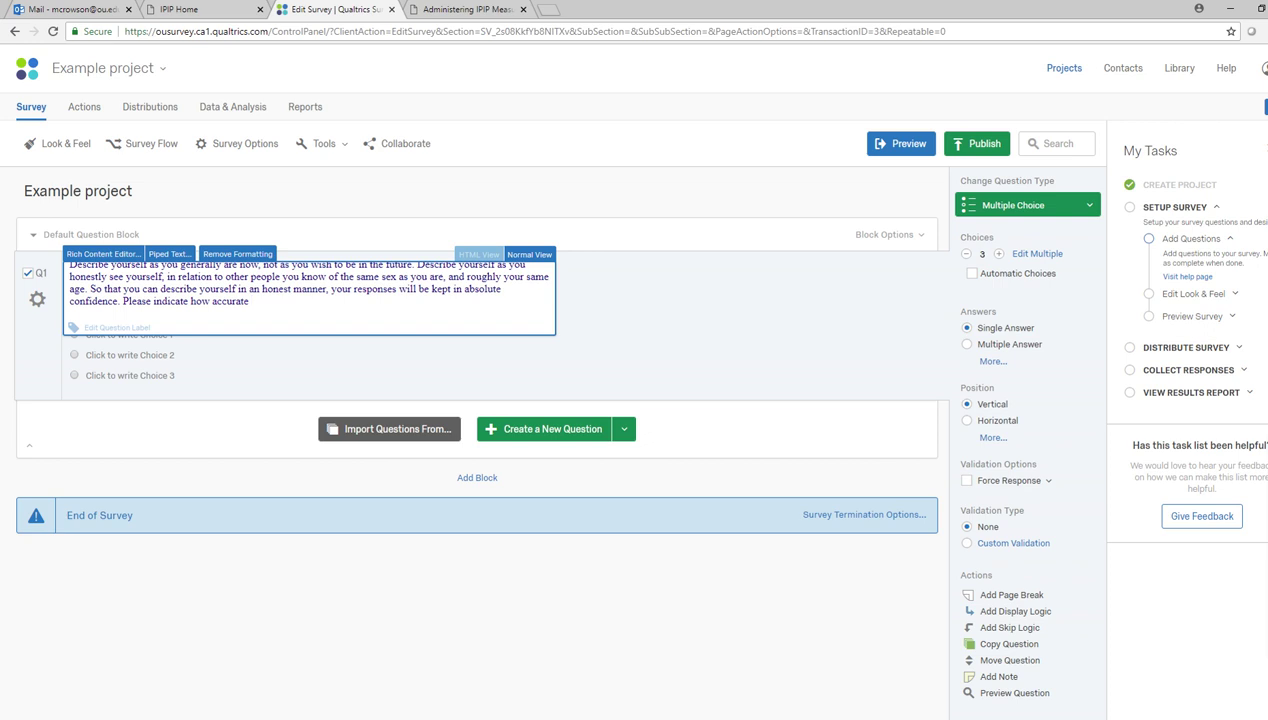
{"action": "type", "text": " a statement is in describing."}
{"action": "key", "text": "BackSpace"}
{"action": "key", "text": "BackSpace"}
{"action": "type", "text": "you."}
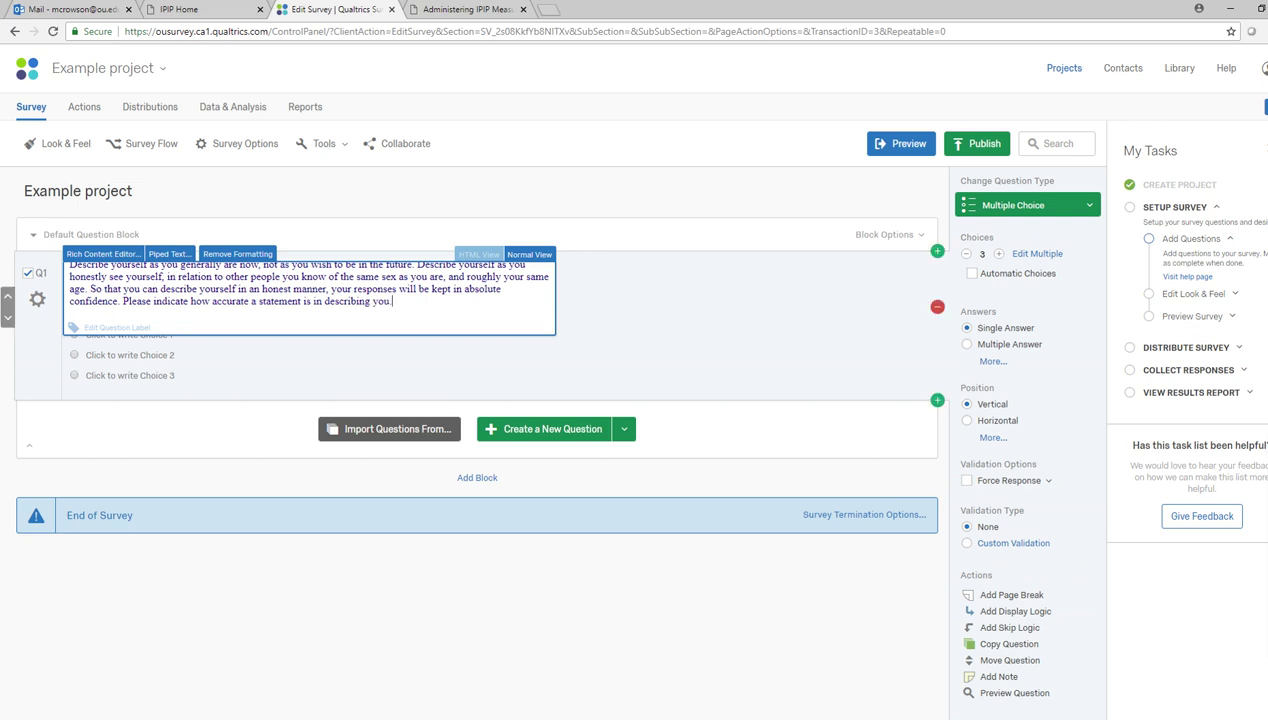
{"action": "left_click", "coordinate": [700, 365]}
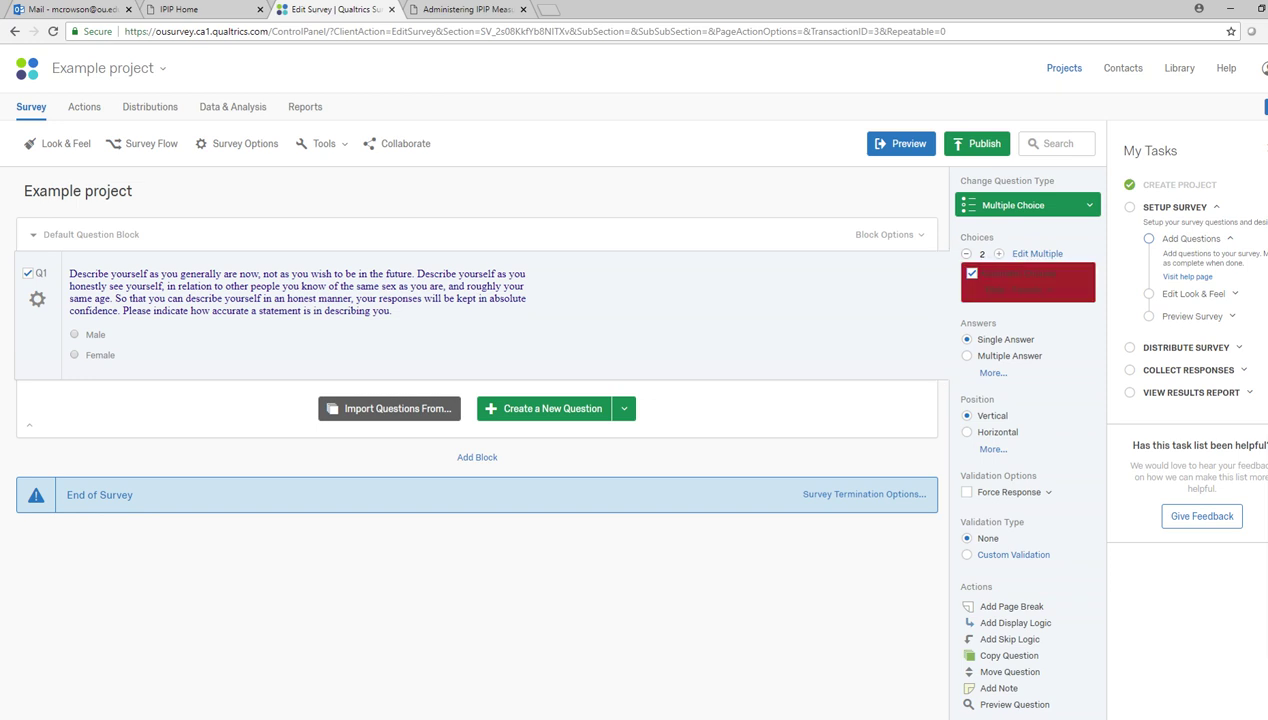
- Turn off automatic choices for Q1 and reduce its answer choices to 0, leaving only the instruction text
{"action": "left_click", "coordinate": [971, 273]}
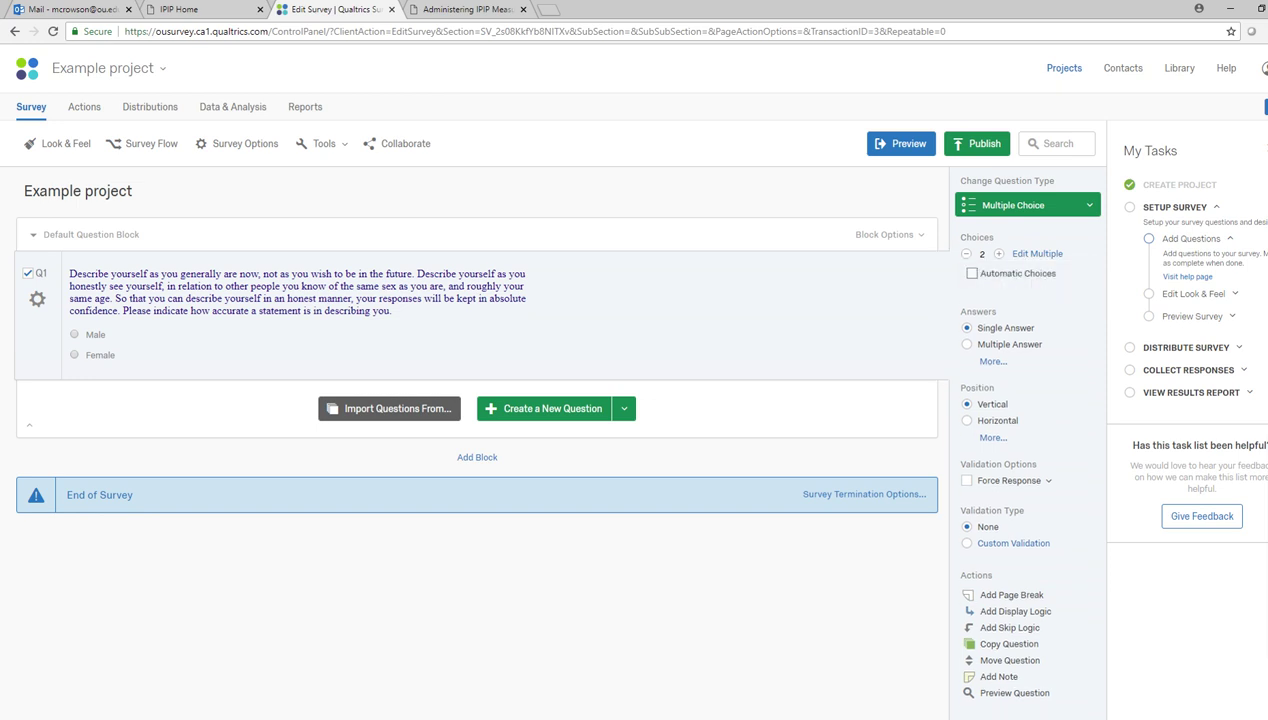
{"action": "left_click", "coordinate": [966, 253]}
{"action": "left_click", "coordinate": [966, 253]}
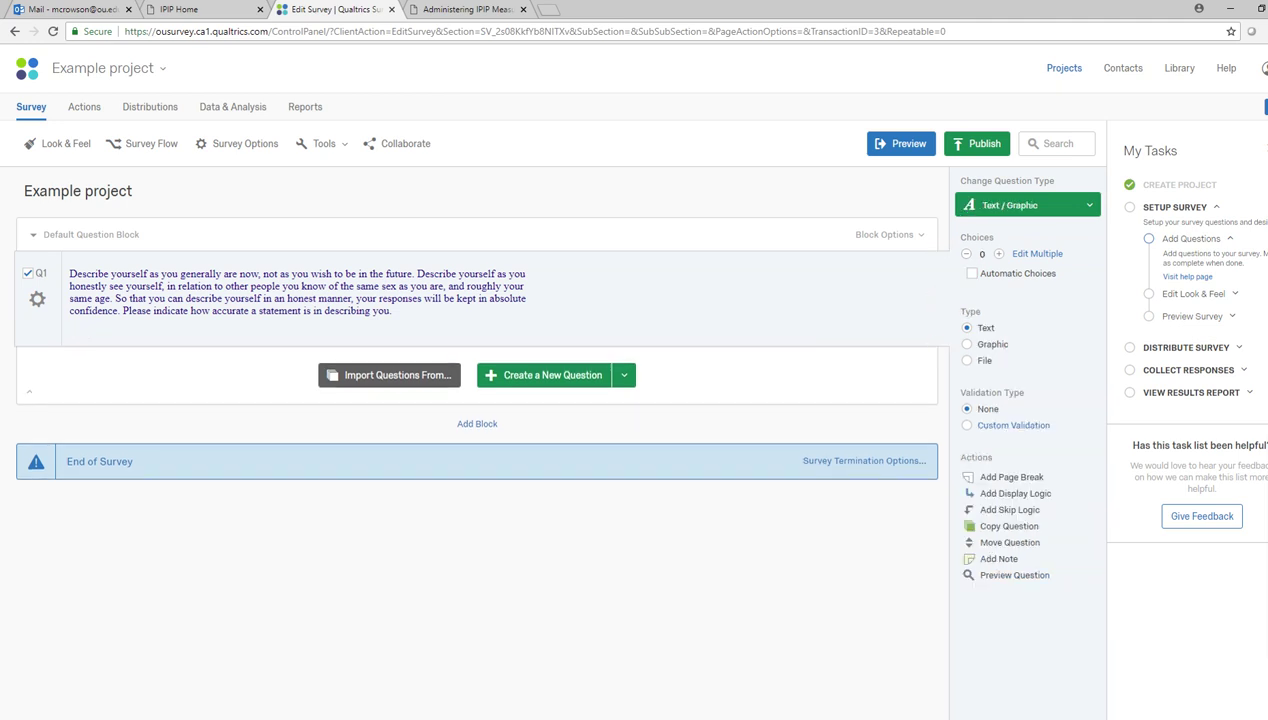
{"action": "key", "text": "ctrl+a"}
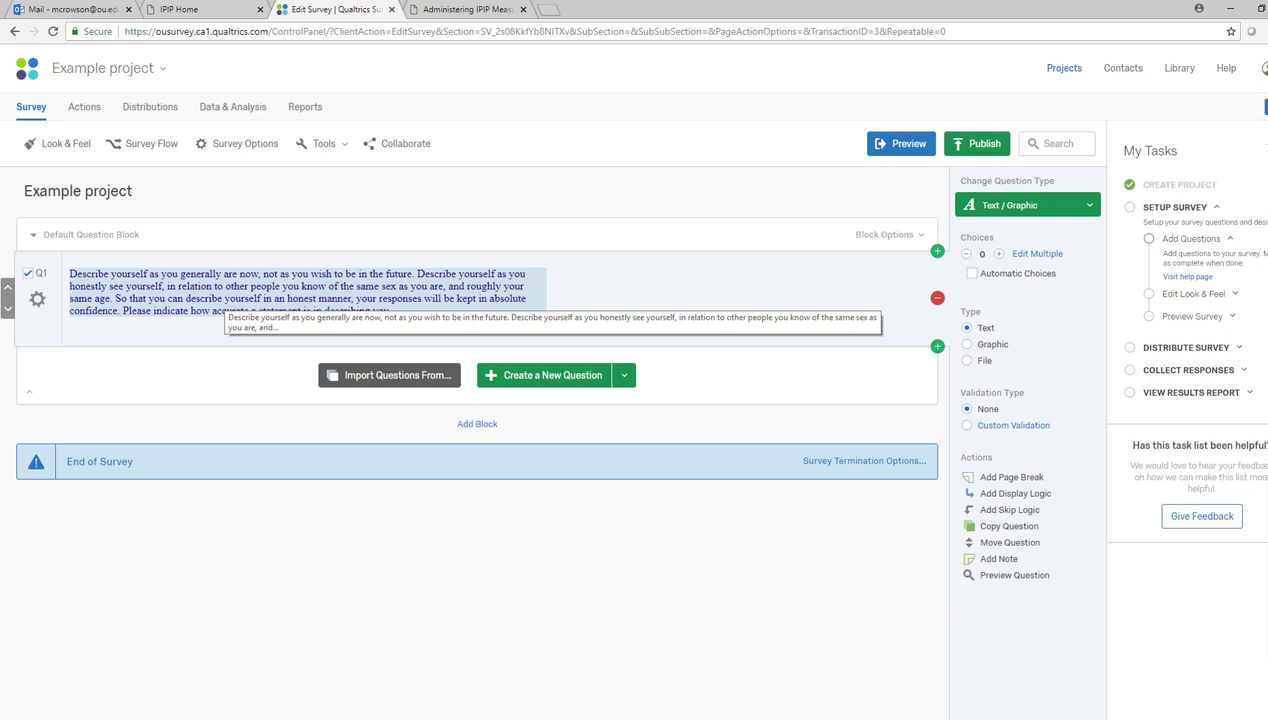
{"action": "left_click", "coordinate": [410, 312]}
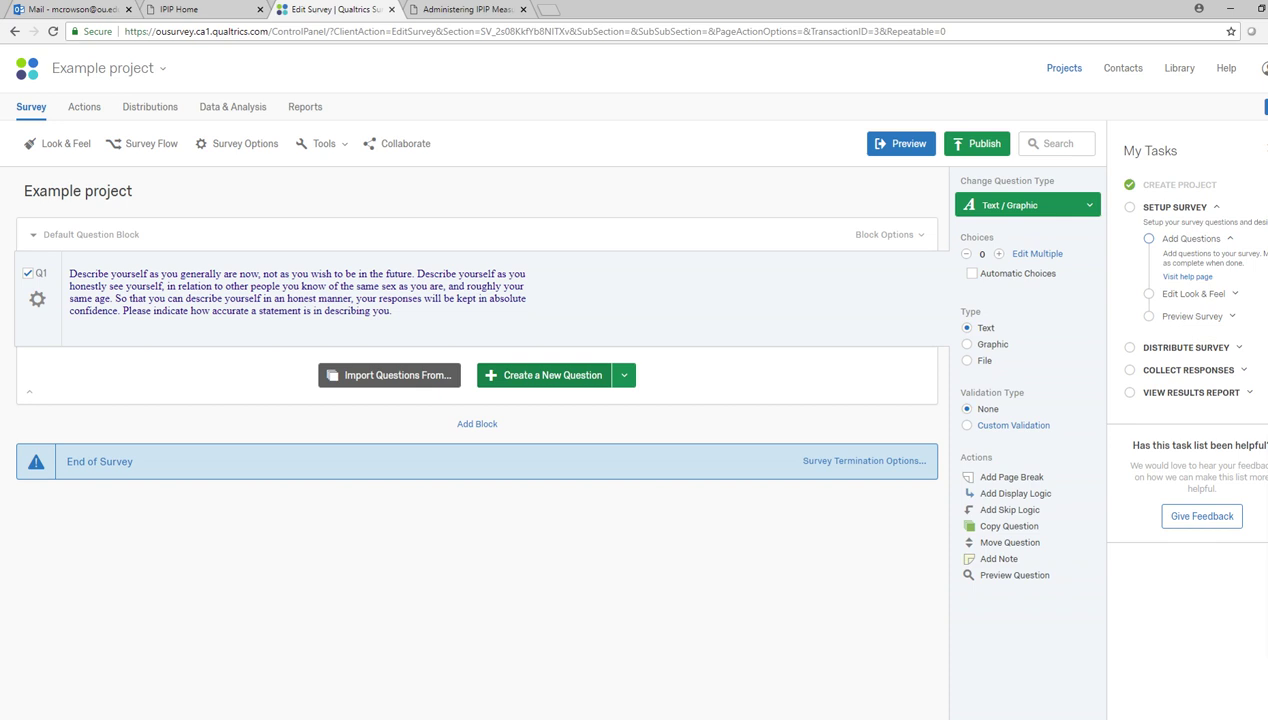
- Add a second question with the first IPIP item, "Am the life of the party.", as its text
{"action": "left_click", "coordinate": [543, 375]}
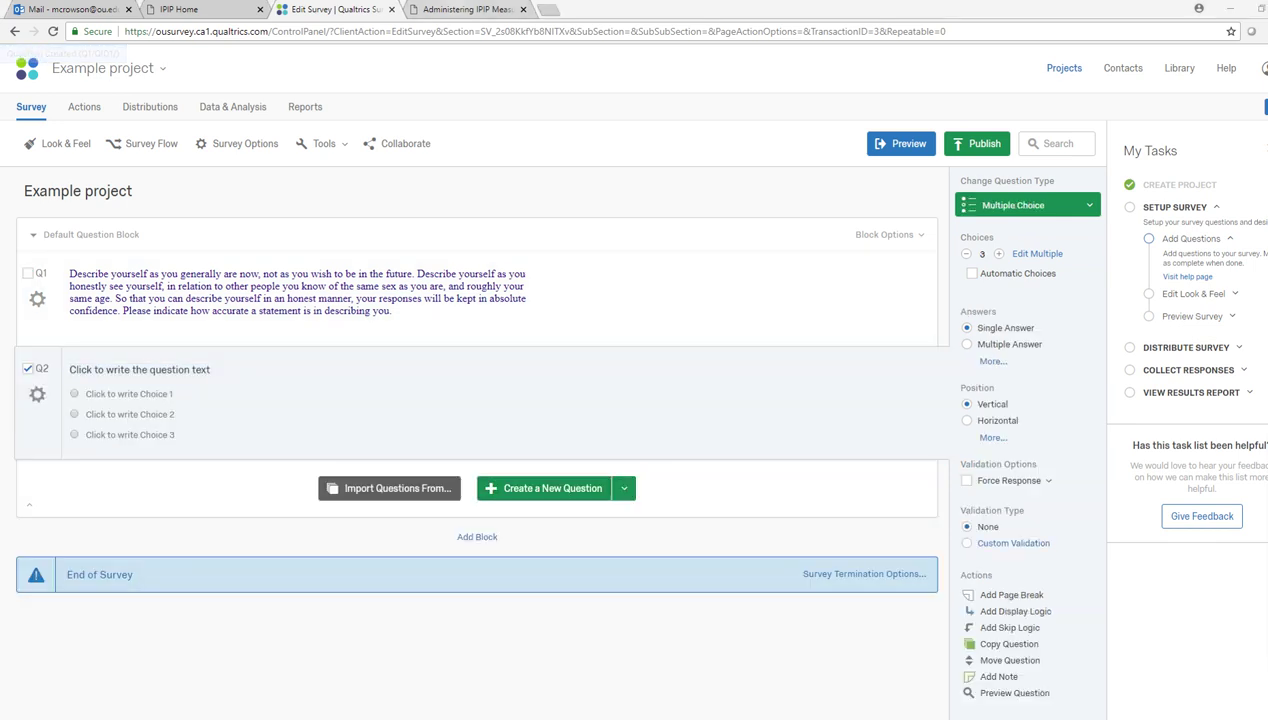
{"action": "key", "text": "ctrl+Tab"}
{"action": "left_click_drag", "start_coordinate": [22, 440], "coordinate": [126, 441]}
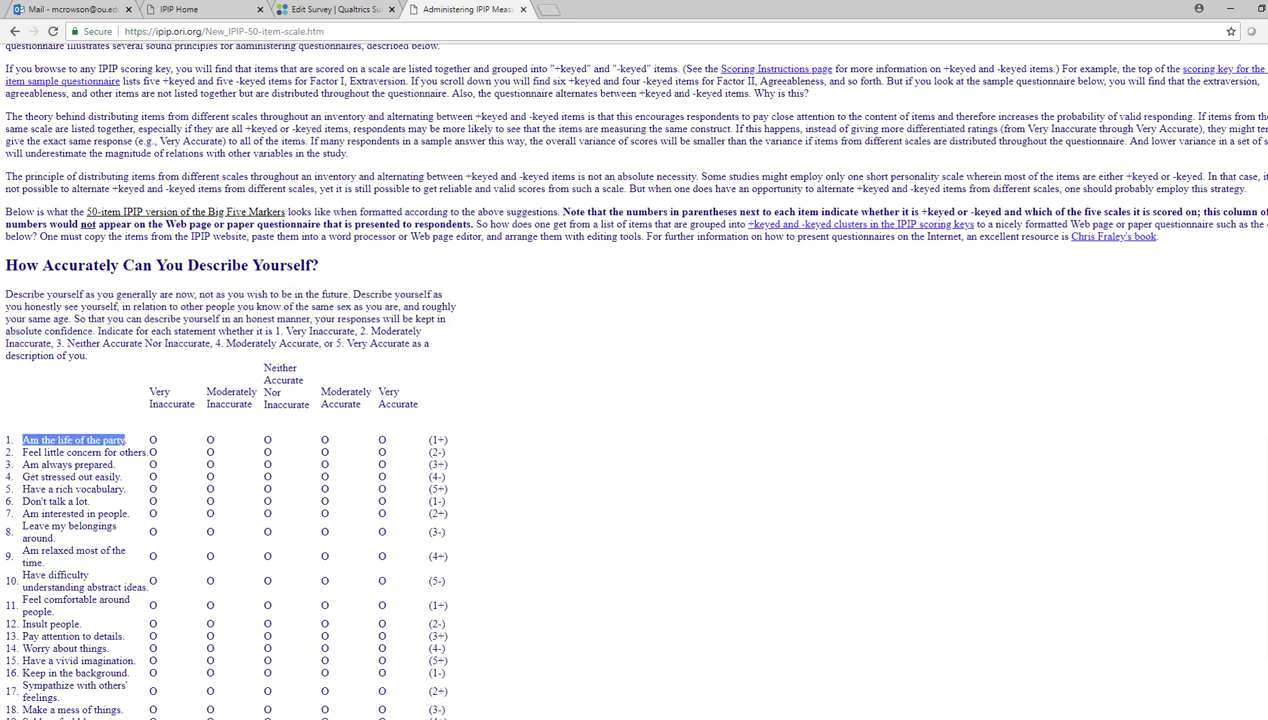
{"action": "key", "text": "ctrl+shift+Tab"}
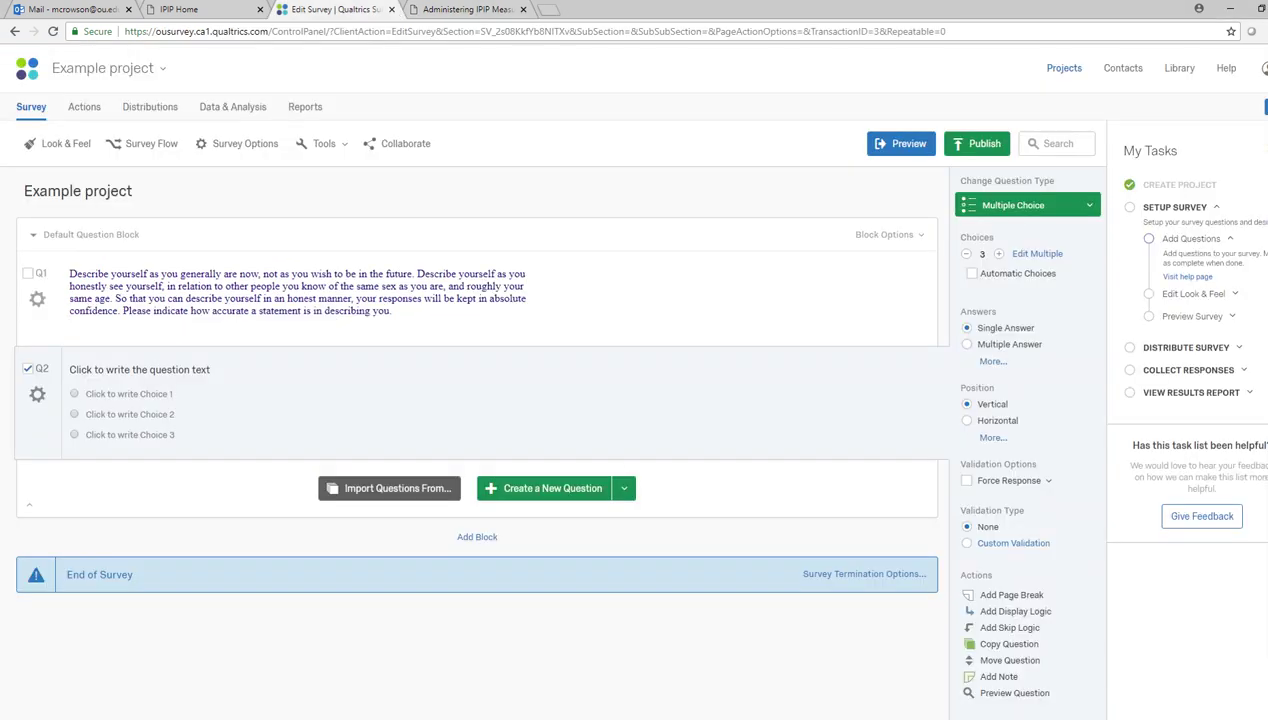
{"action": "left_click", "coordinate": [139, 369]}
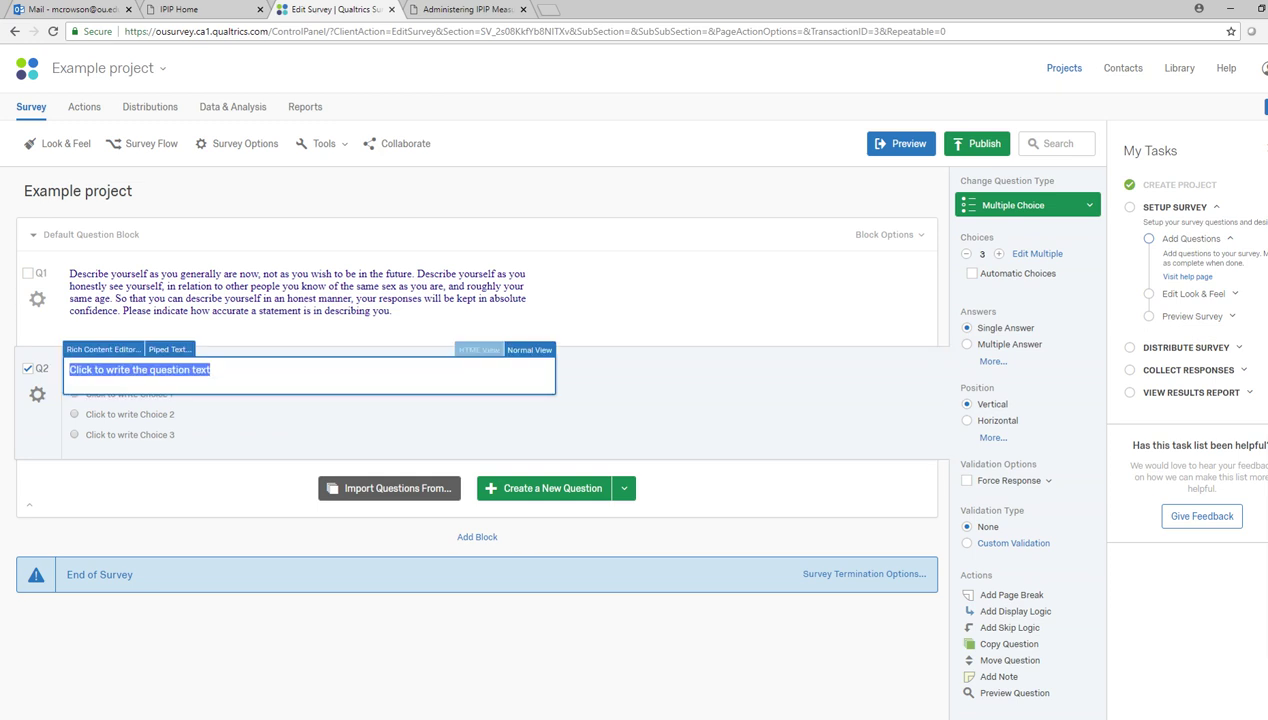
{"action": "type", "text": "Am the life of the party."}
{"action": "left_click", "coordinate": [700, 385]}
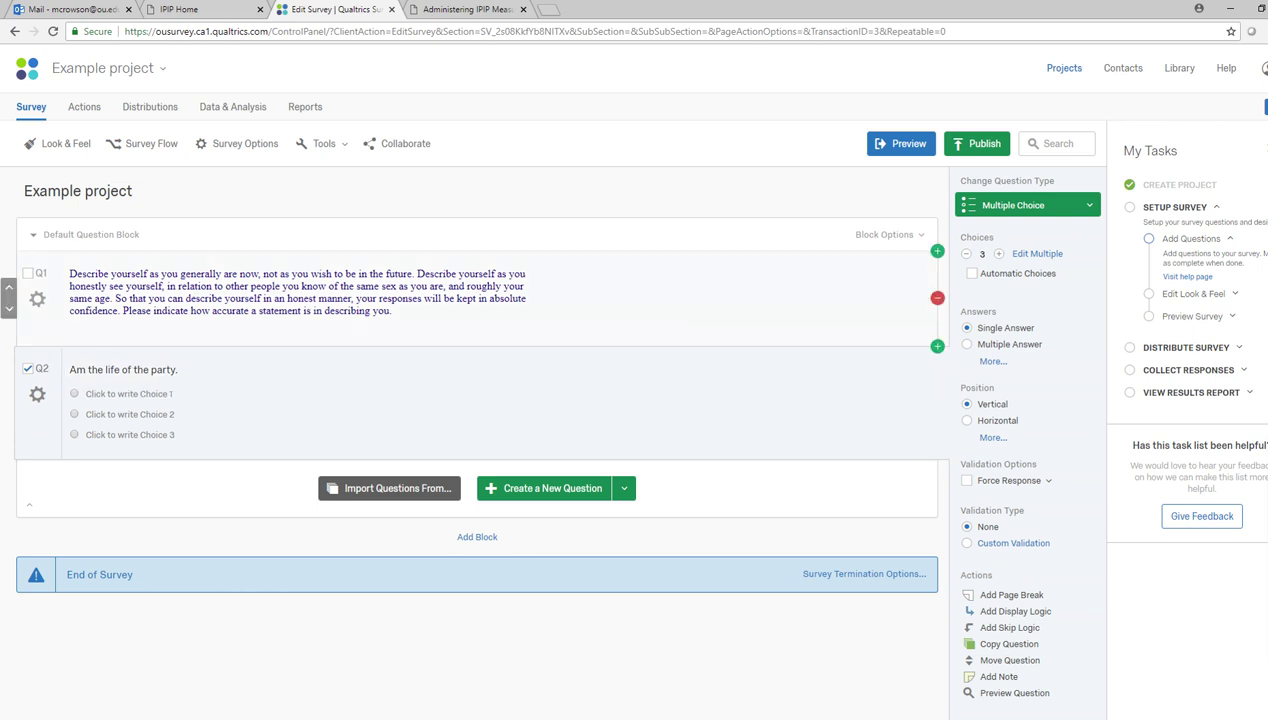
- Check the IPIP response scale and set Q2's first two choices to "Very inaccurate" and "Moderately inaccurate"
{"action": "left_click", "coordinate": [467, 9]}
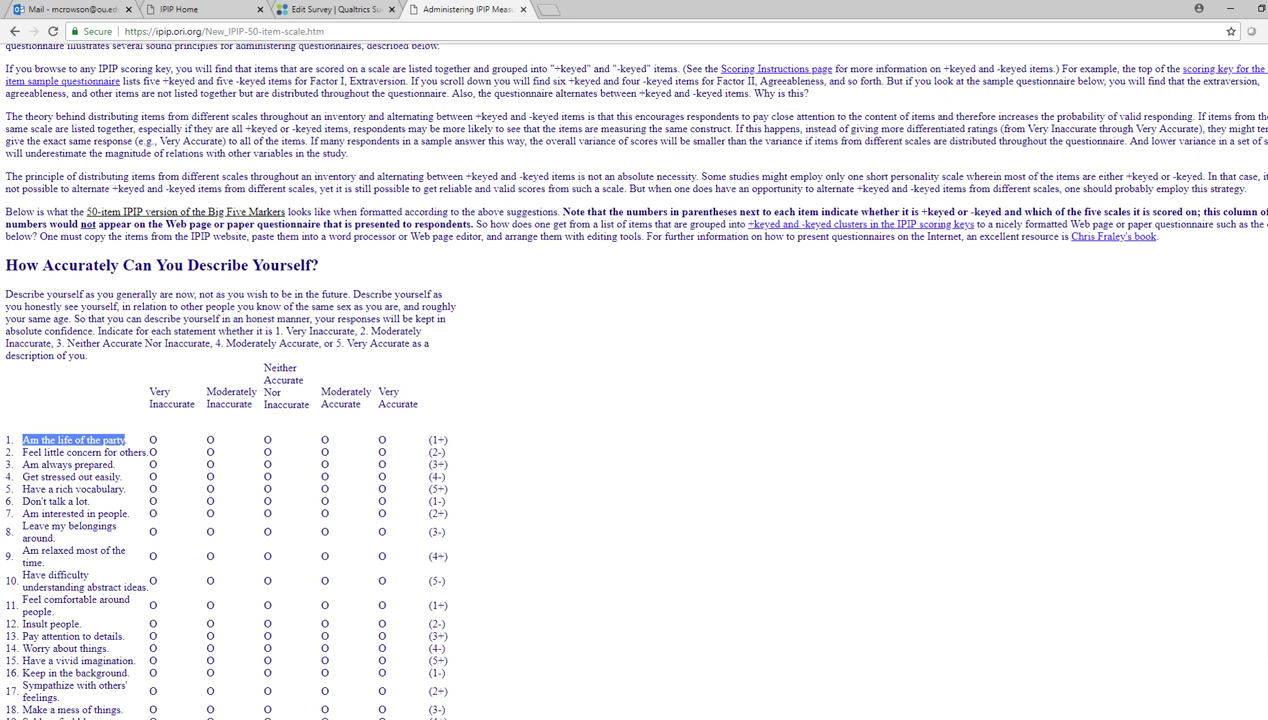
{"action": "left_click", "coordinate": [350, 9]}
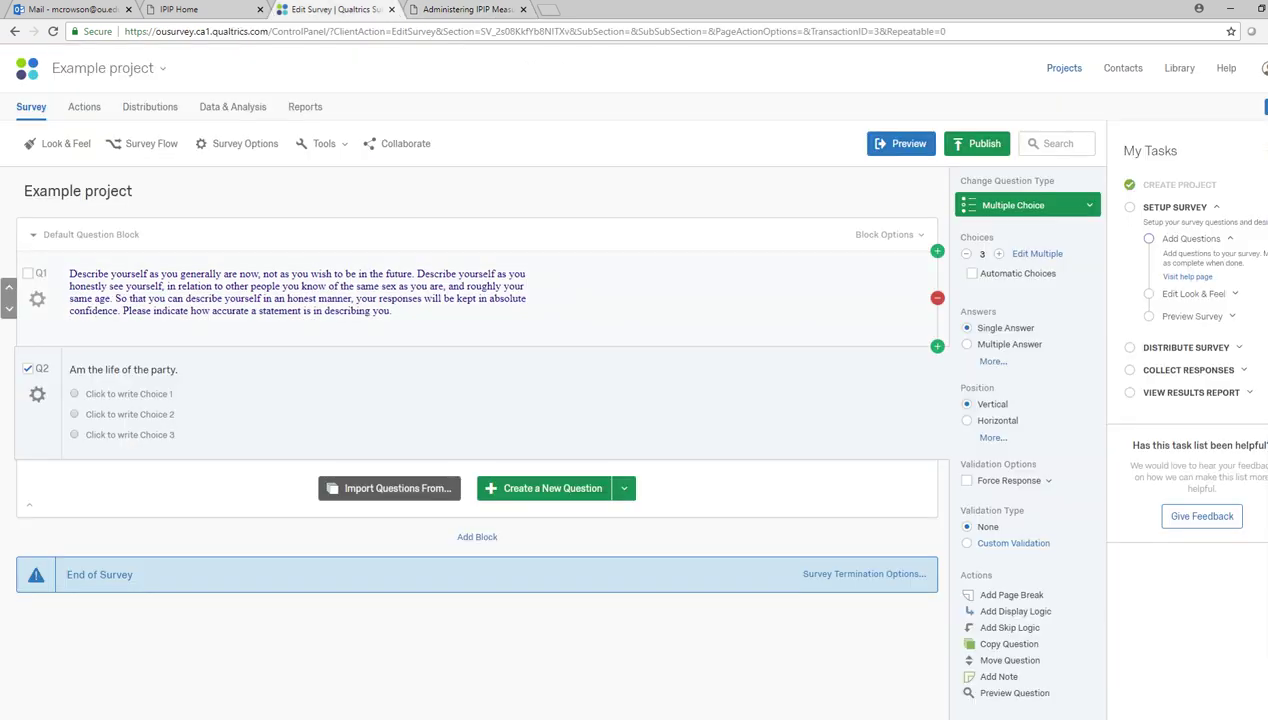
{"action": "left_click", "coordinate": [129, 394]}
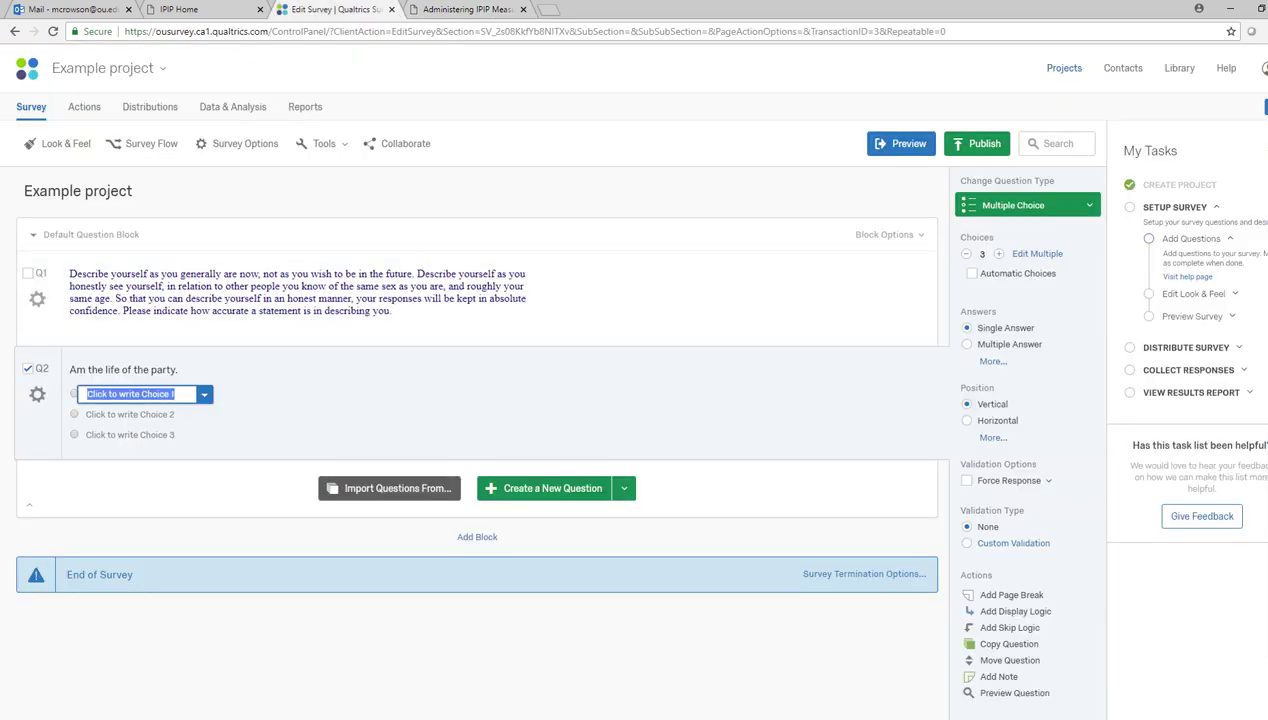
{"action": "type", "text": "ery inaccurate"}
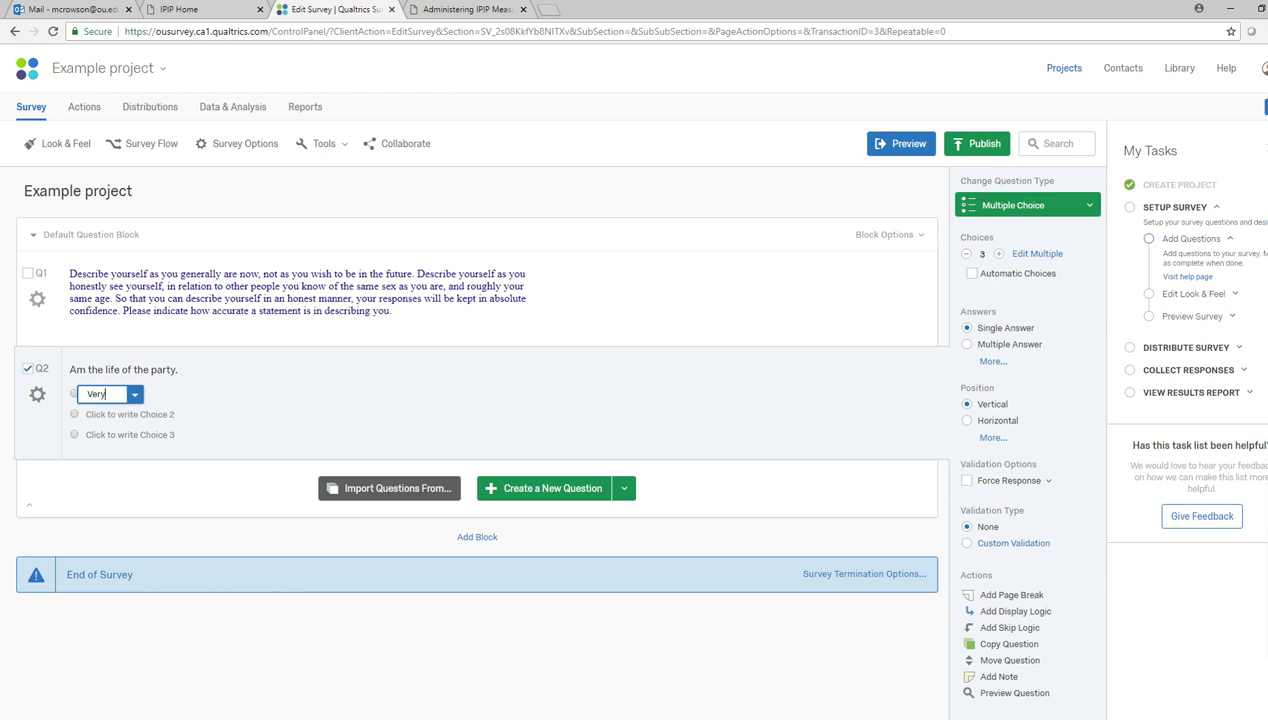
{"action": "key", "text": "Tab"}
{"action": "type", "text": "M"}
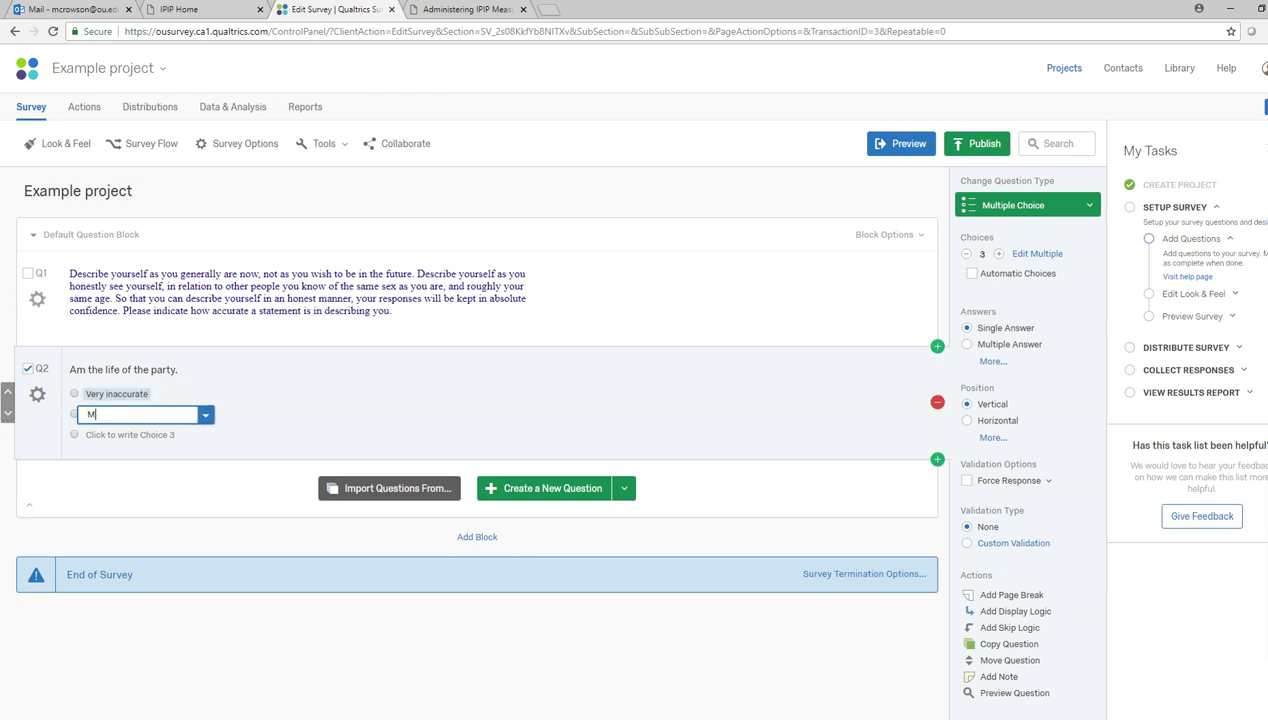
{"action": "type", "text": "oderately inaccurate"}
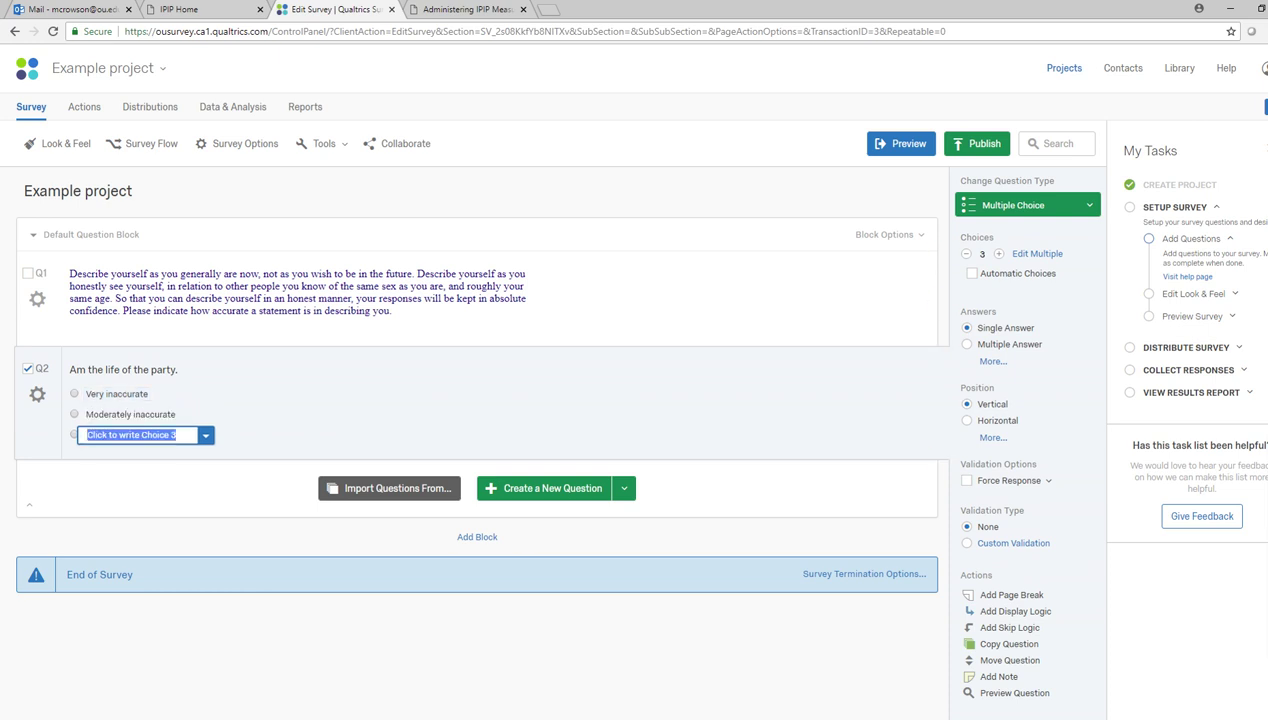
- Check the IPIP scale's middle label and set Q2's third choice to "Neither accurate nor inaccurate"
{"action": "key", "text": "ctrl+Tab"}
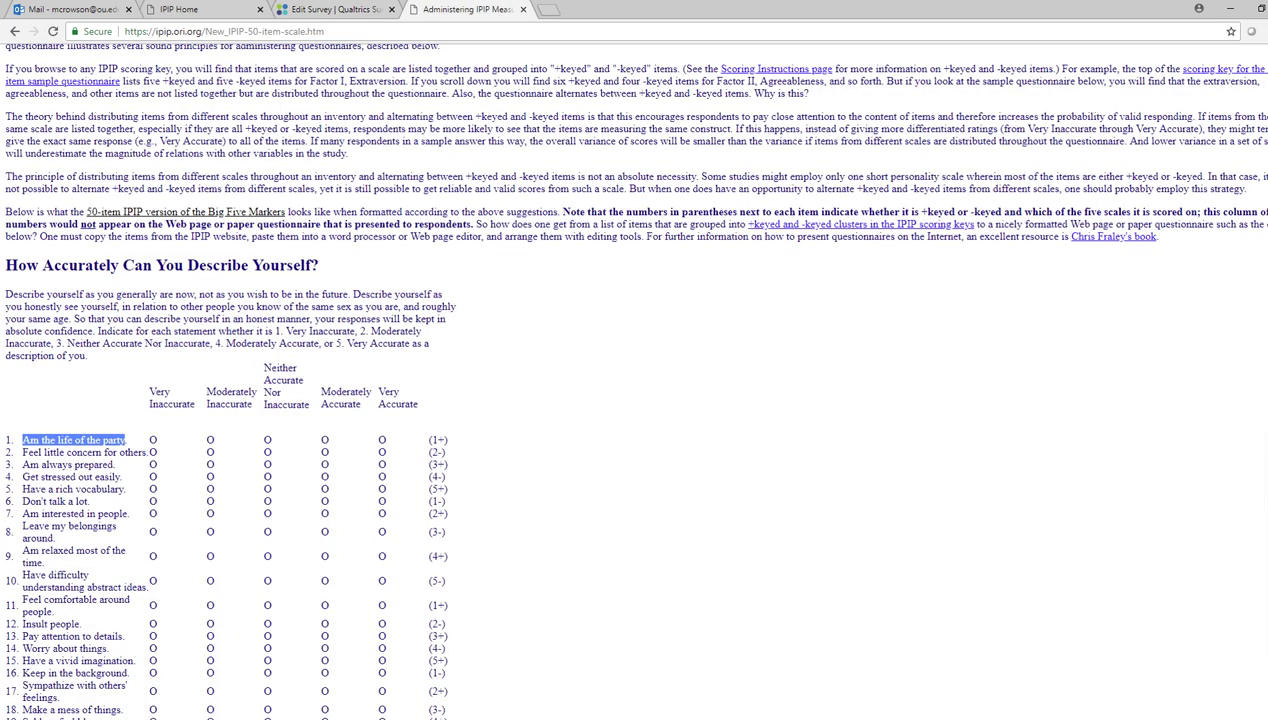
{"action": "key", "text": "alt+Tab"}
{"action": "key", "text": "ctrl+shift+Tab"}
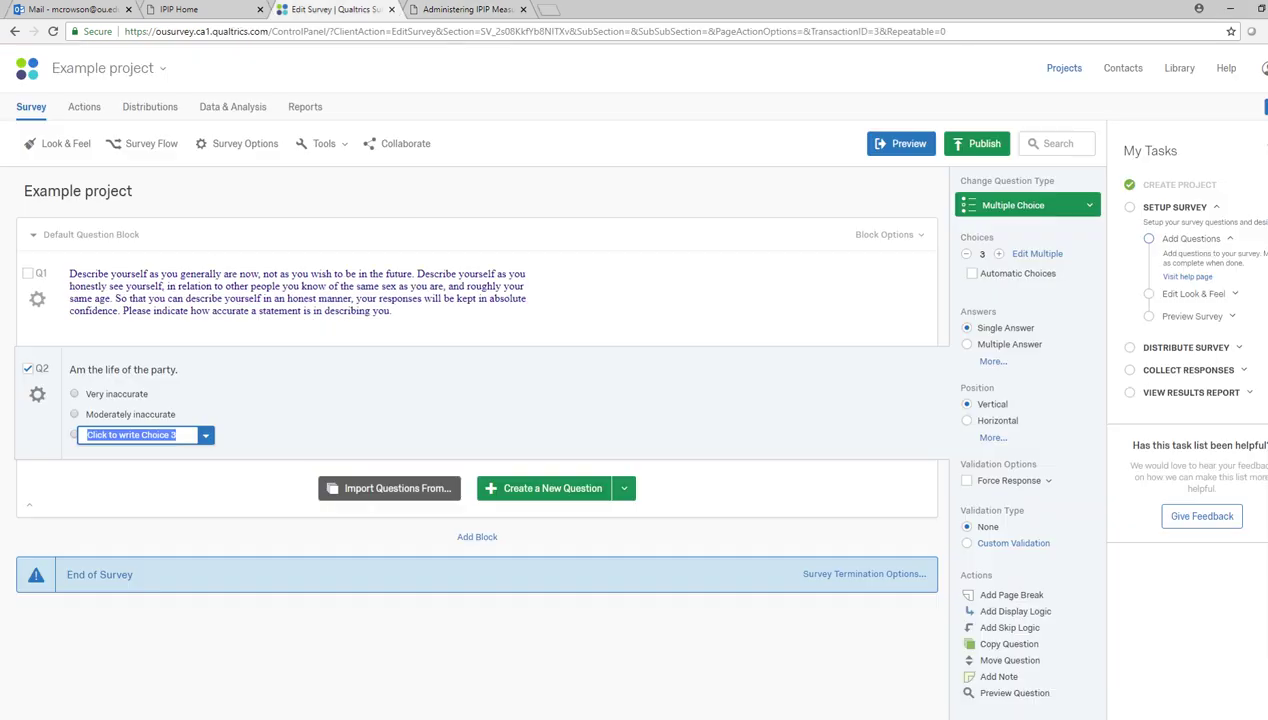
{"action": "type", "text": "Neither"}
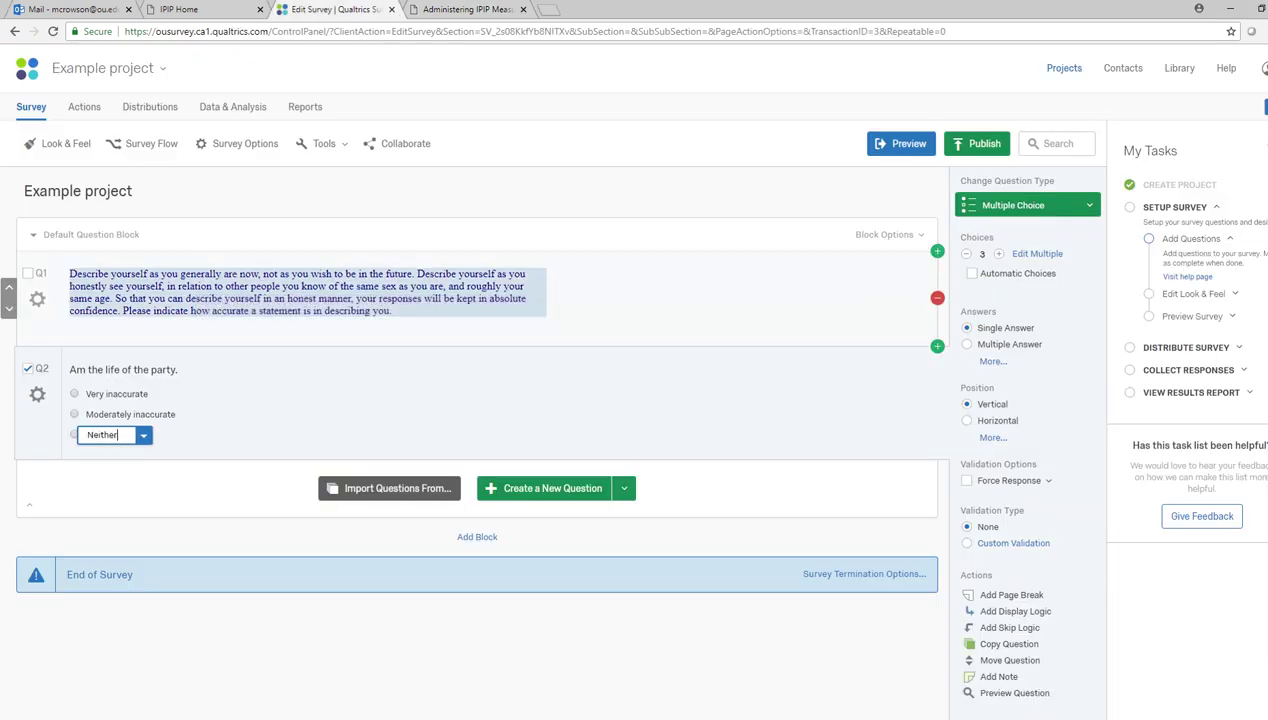
{"action": "type", "text": " accurate nor inaccurate"}
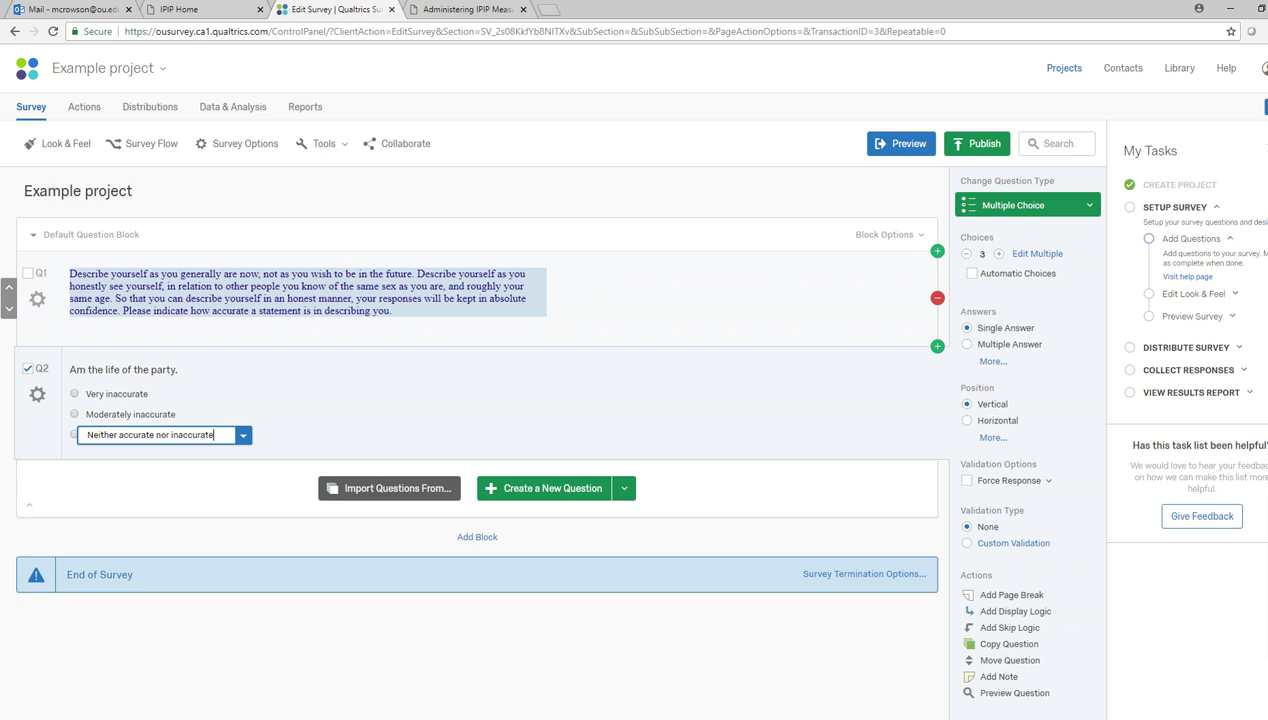
- Add "Moderately accurate" and "Very accurate" as Q2's fourth and fifth choices, and reduce its answer choices to 5
{"action": "key", "text": "Return"}
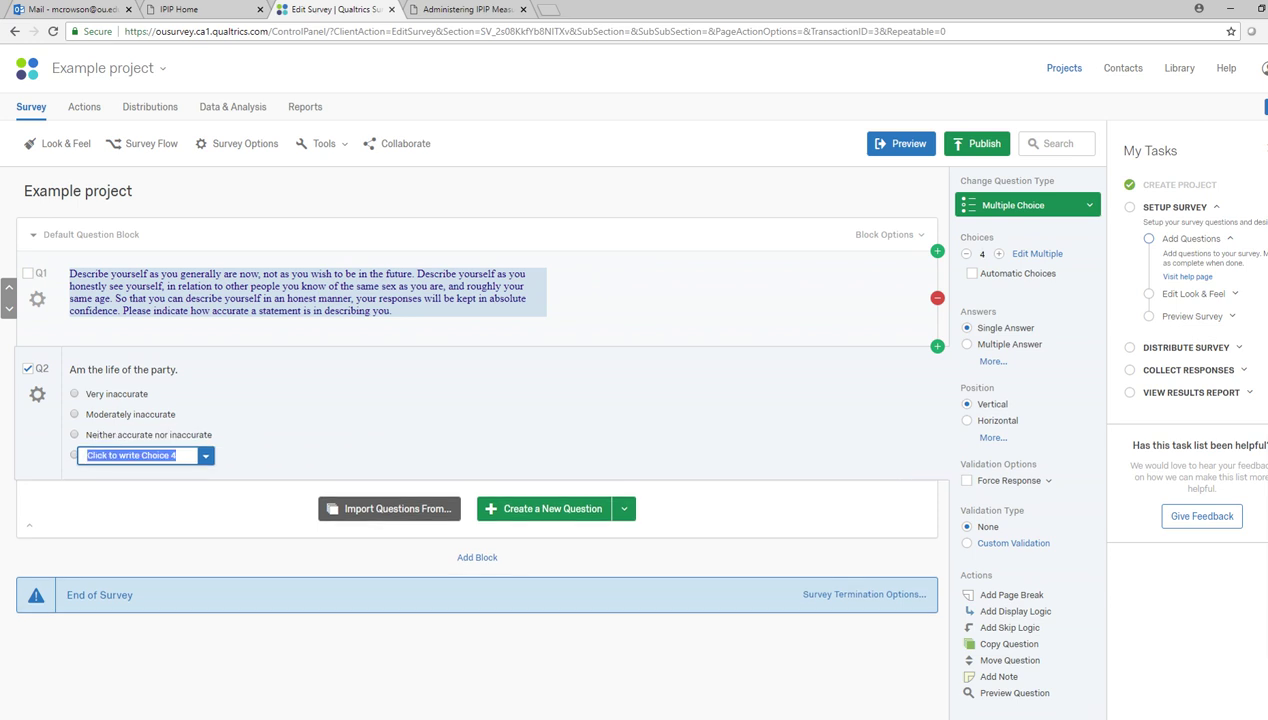
{"action": "type", "text": "Moderately accurate"}
{"action": "key", "text": "Return"}
{"action": "type", "text": "Very accurate"}
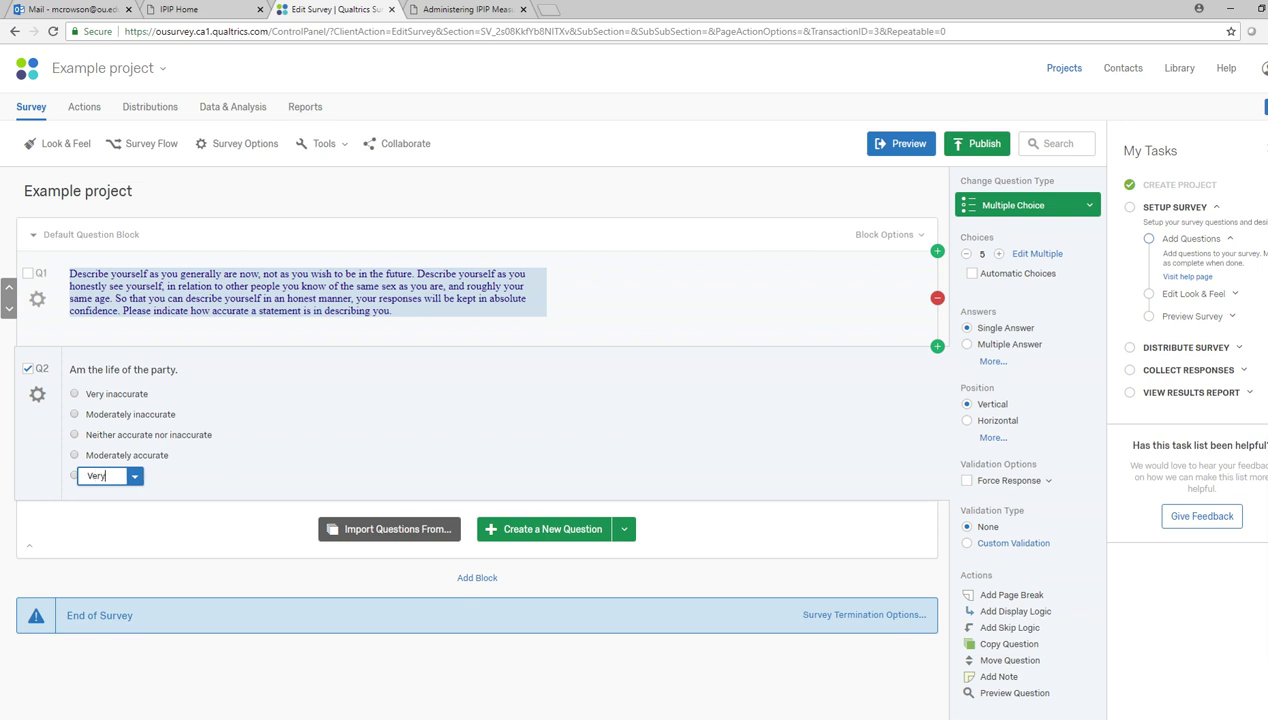
{"action": "key", "text": "Return"}
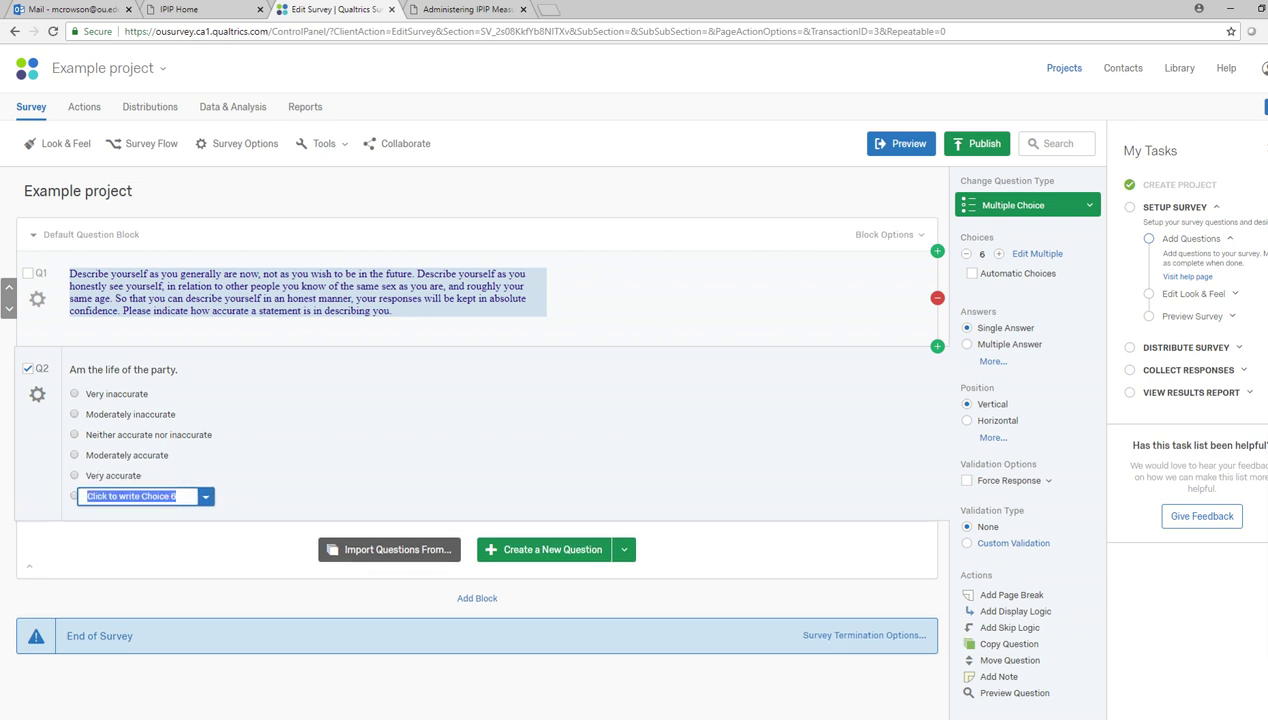
{"action": "key", "text": "Escape"}
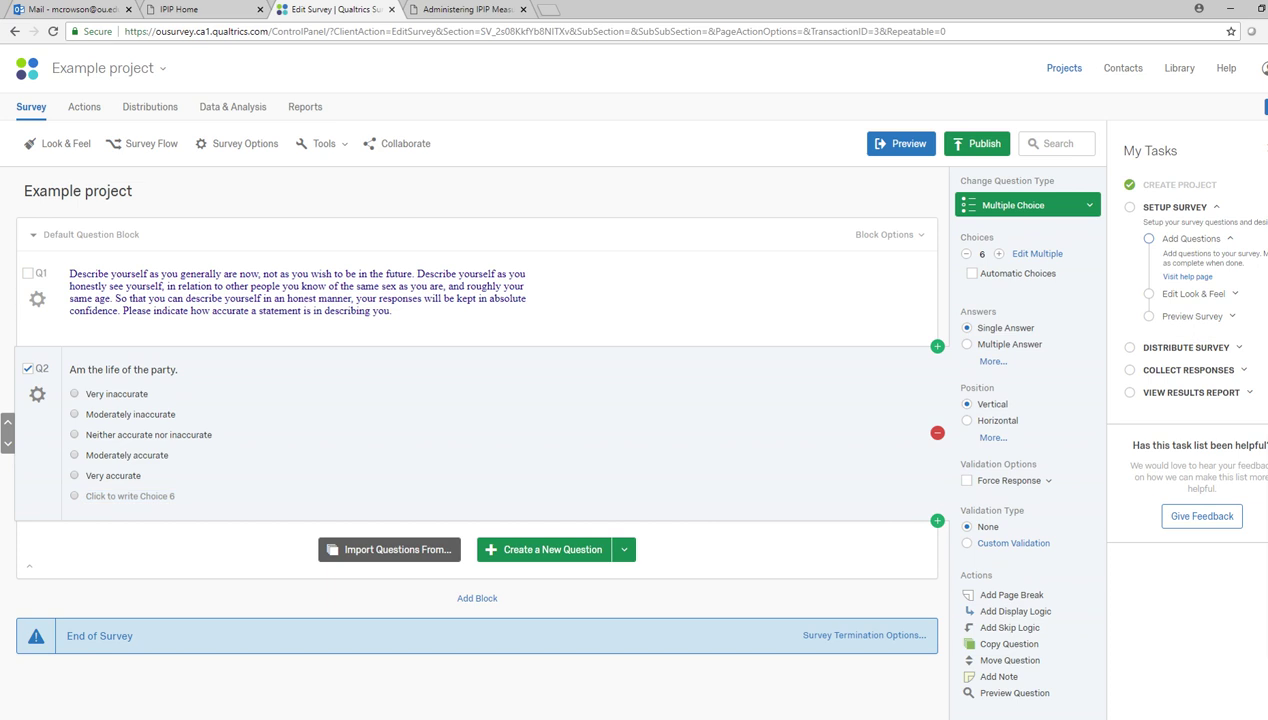
{"action": "left_click", "coordinate": [966, 254]}
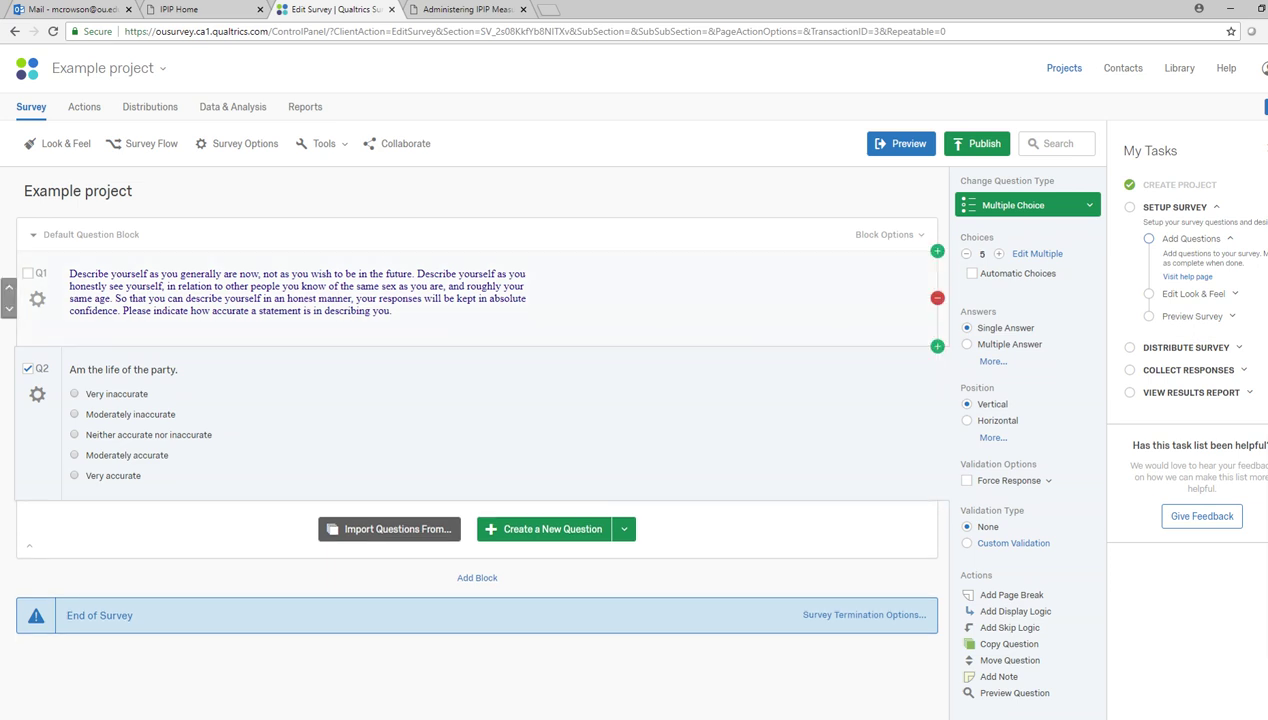
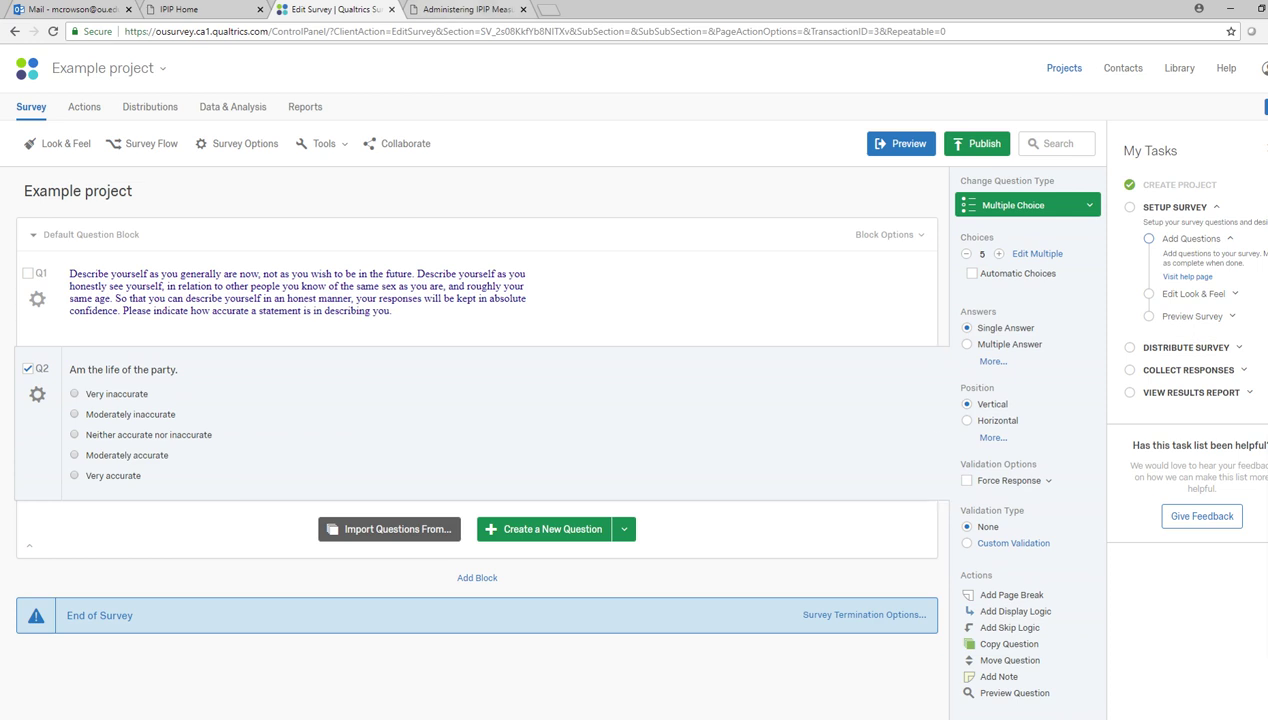
- Find the second IPIP item on the questionnaire page, then add a third question and open its text for editing
{"action": "left_click", "coordinate": [462, 9]}
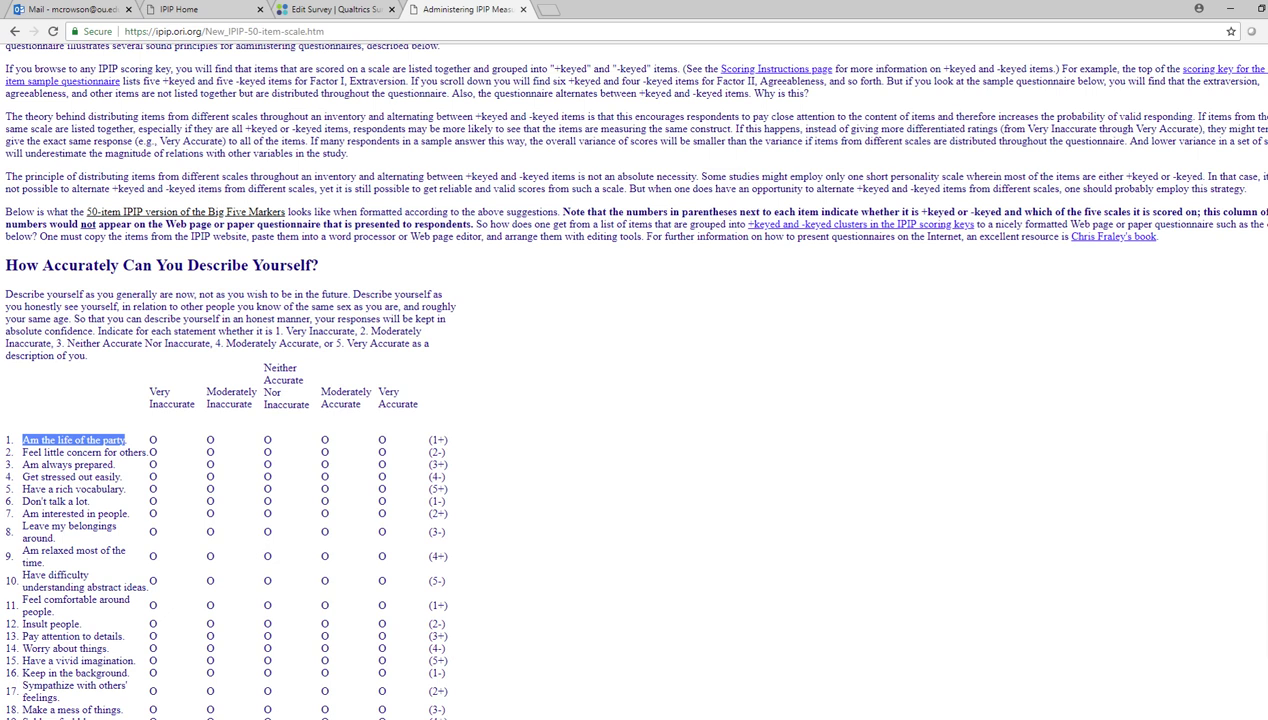
{"action": "left_click_drag", "start_coordinate": [22, 452], "coordinate": [148, 452]}
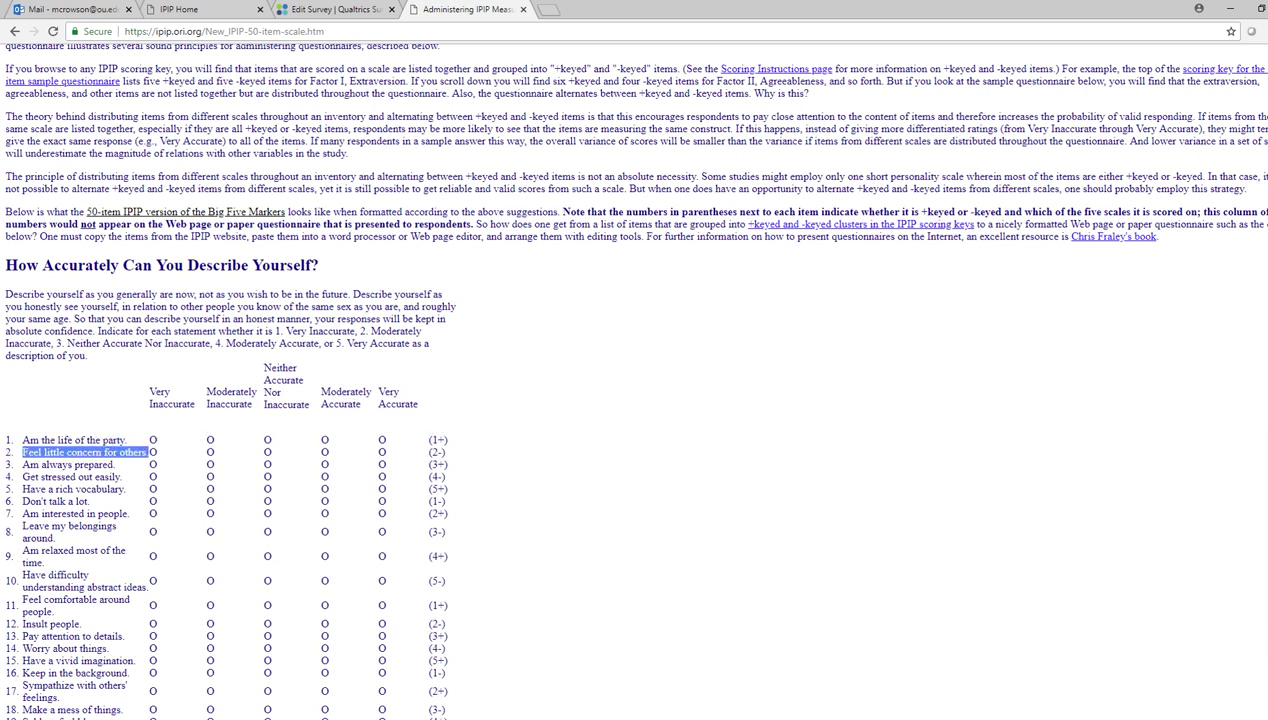
{"action": "left_click", "coordinate": [334, 9]}
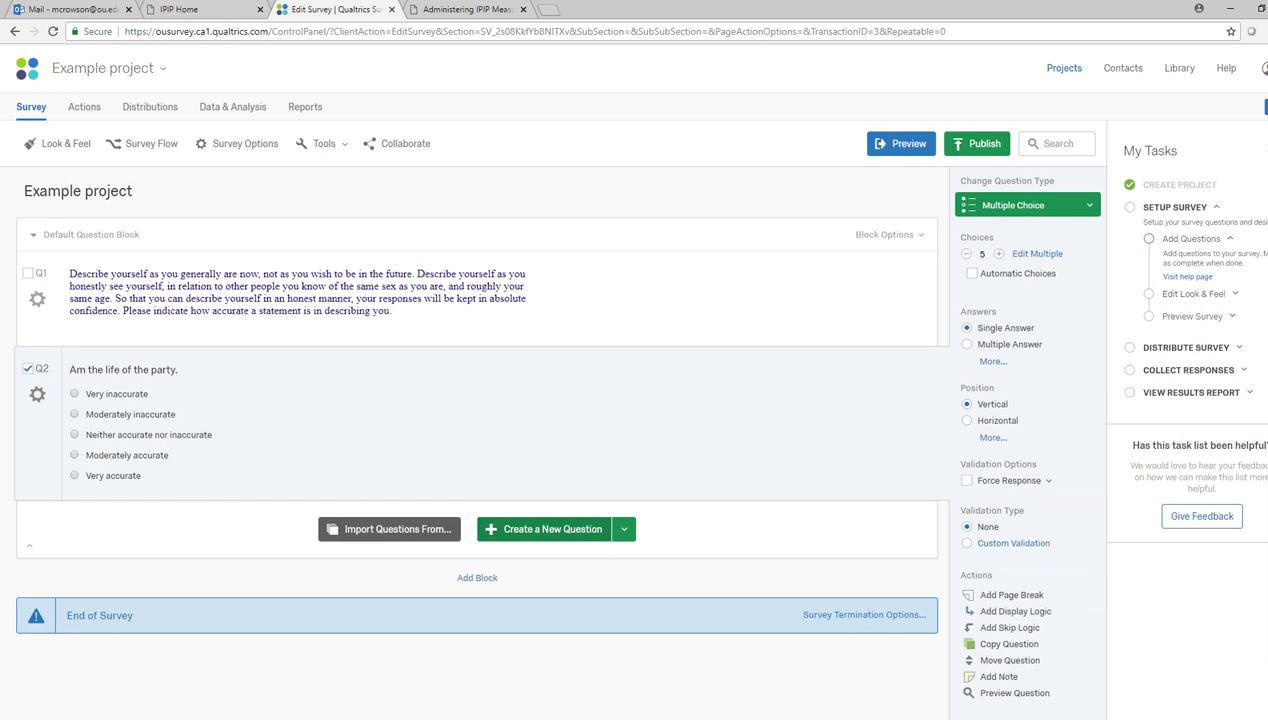
{"action": "left_click", "coordinate": [543, 529]}
{"action": "left_click", "coordinate": [139, 523]}
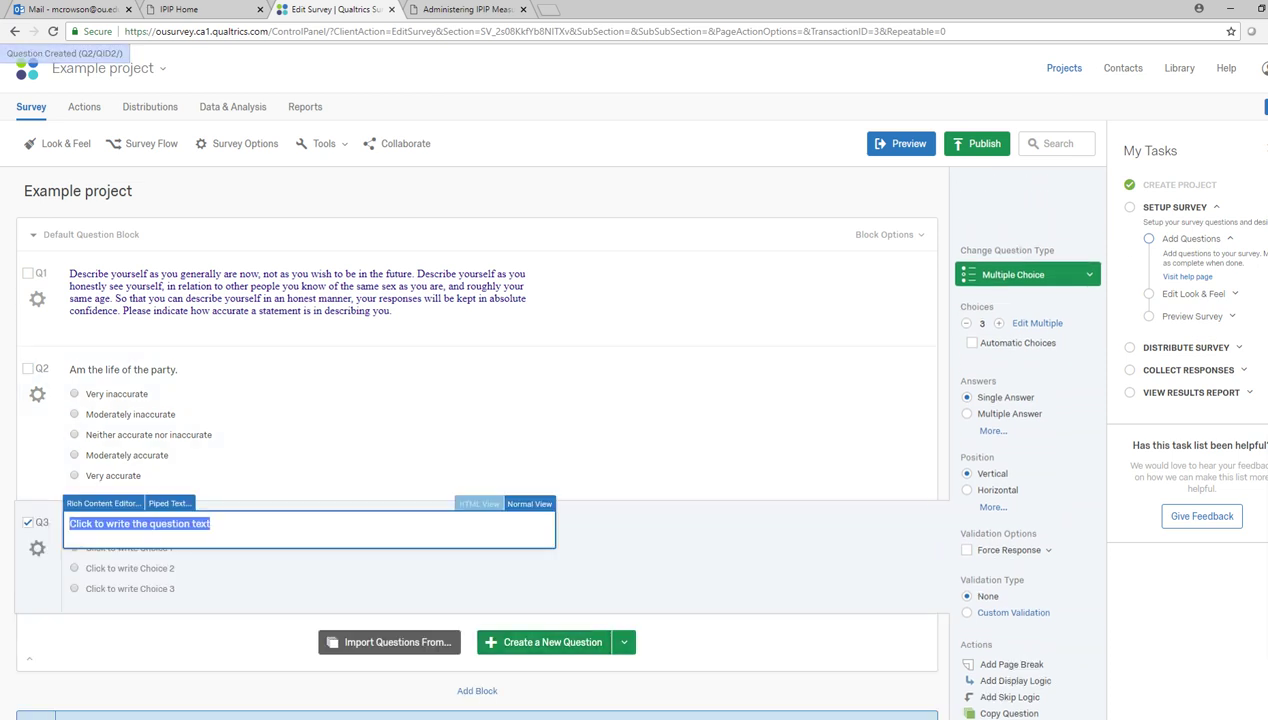
{"action": "key", "text": "ctrl+v"}
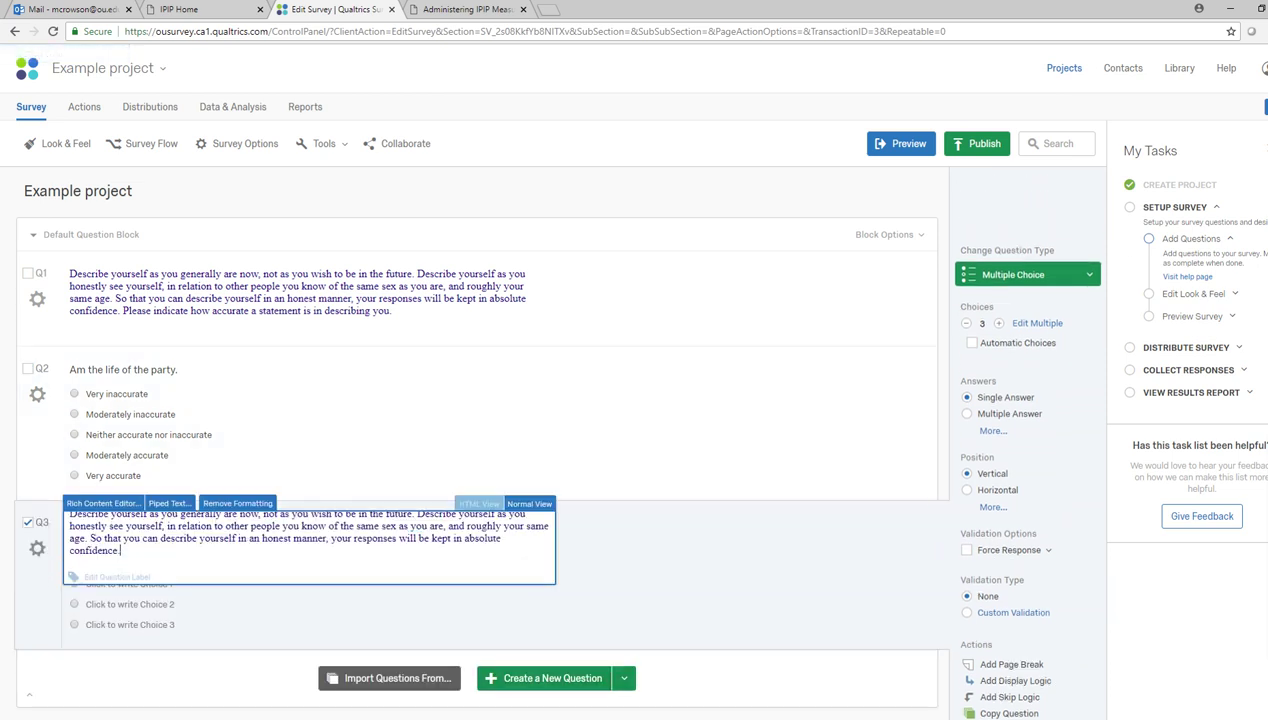
{"action": "key", "text": "ctrl+a"}
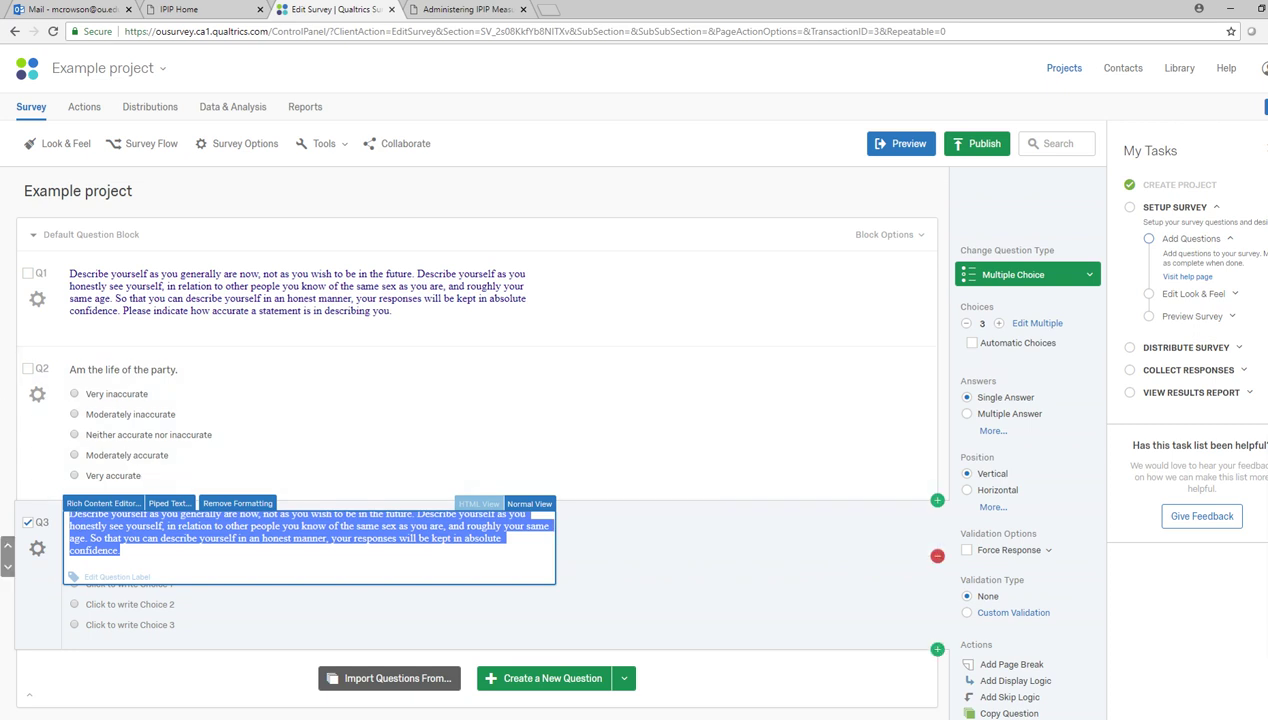
{"action": "key", "text": "BackSpace"}
- Copy the second IPIP item, "Feel little concern for others.", from the questionnaire page into Q3's question text
{"action": "key", "text": "ctrl+Tab"}
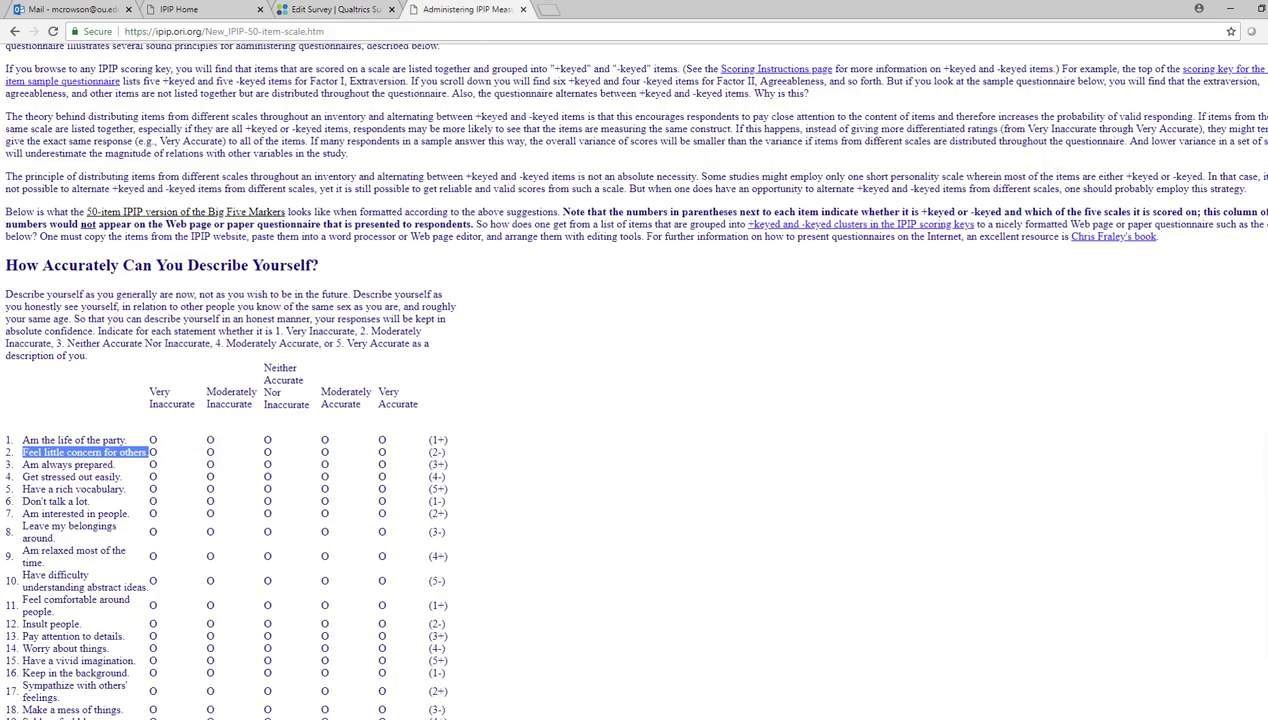
{"action": "right_click", "coordinate": [103, 447]}
{"action": "left_click", "coordinate": [128, 457]}
{"action": "key", "text": "alt+Tab"}
{"action": "key", "text": "ctrl+shift+Tab"}
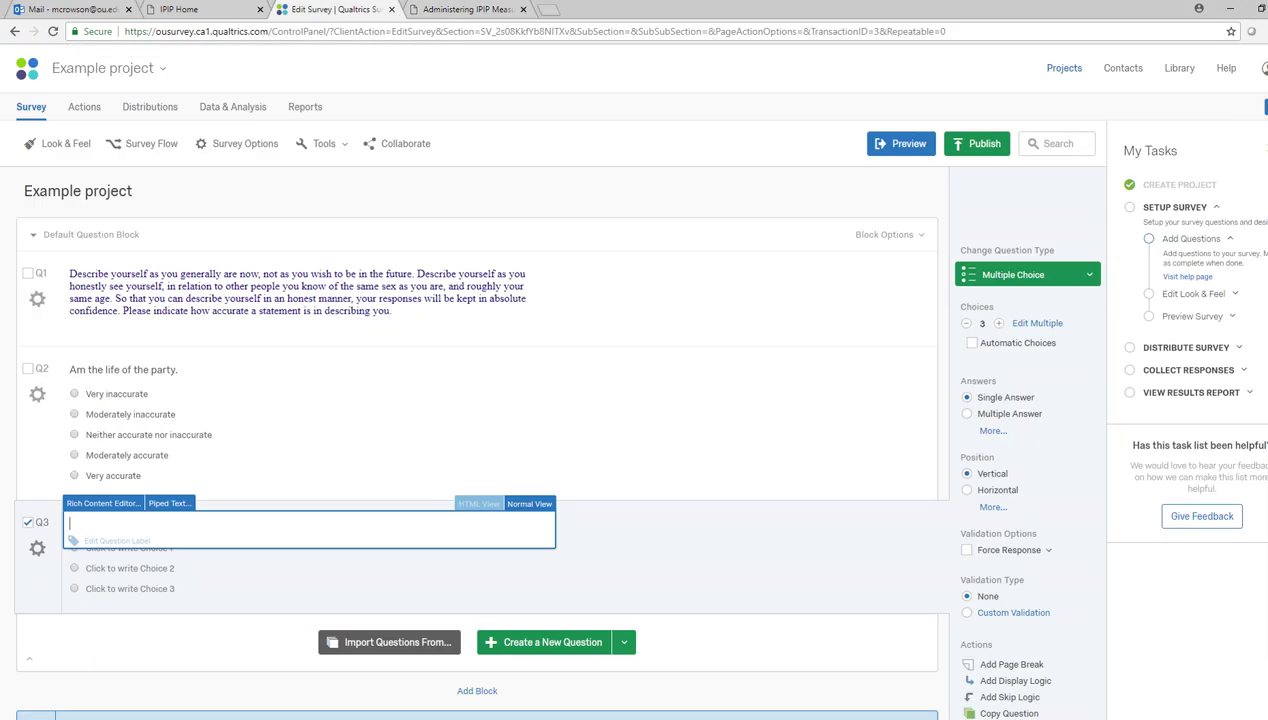
{"action": "key", "text": "ctrl+v"}
{"action": "key", "text": "Escape"}
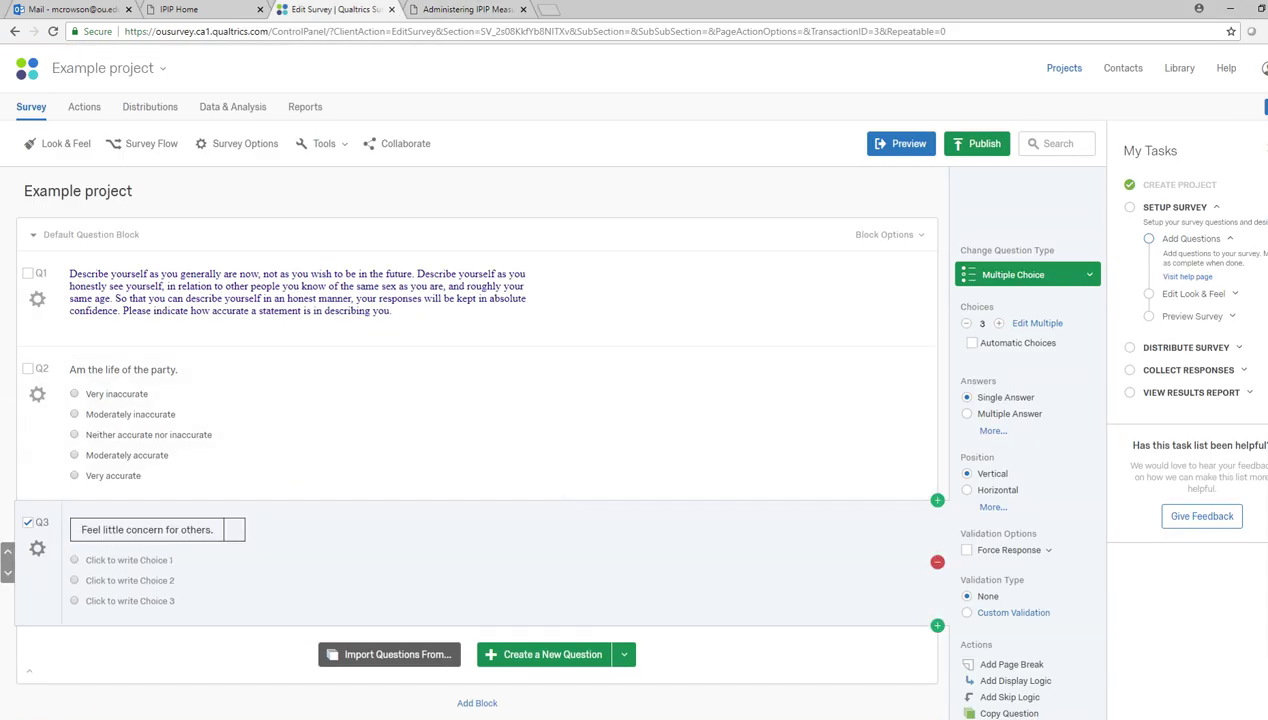
- Replace Q3's pasted table with the plain question text "Feel little concern for others."
{"action": "left_click", "coordinate": [146, 529]}
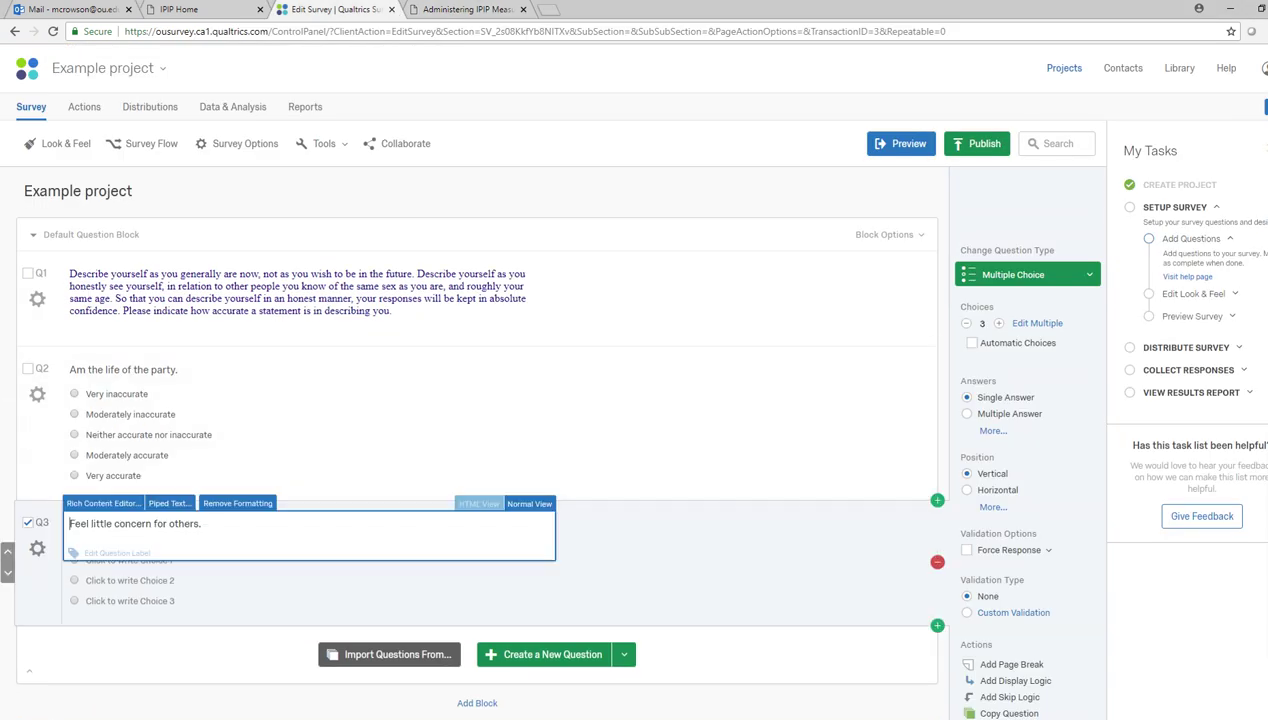
{"action": "left_click_drag", "start_coordinate": [201, 523], "coordinate": [68, 523]}
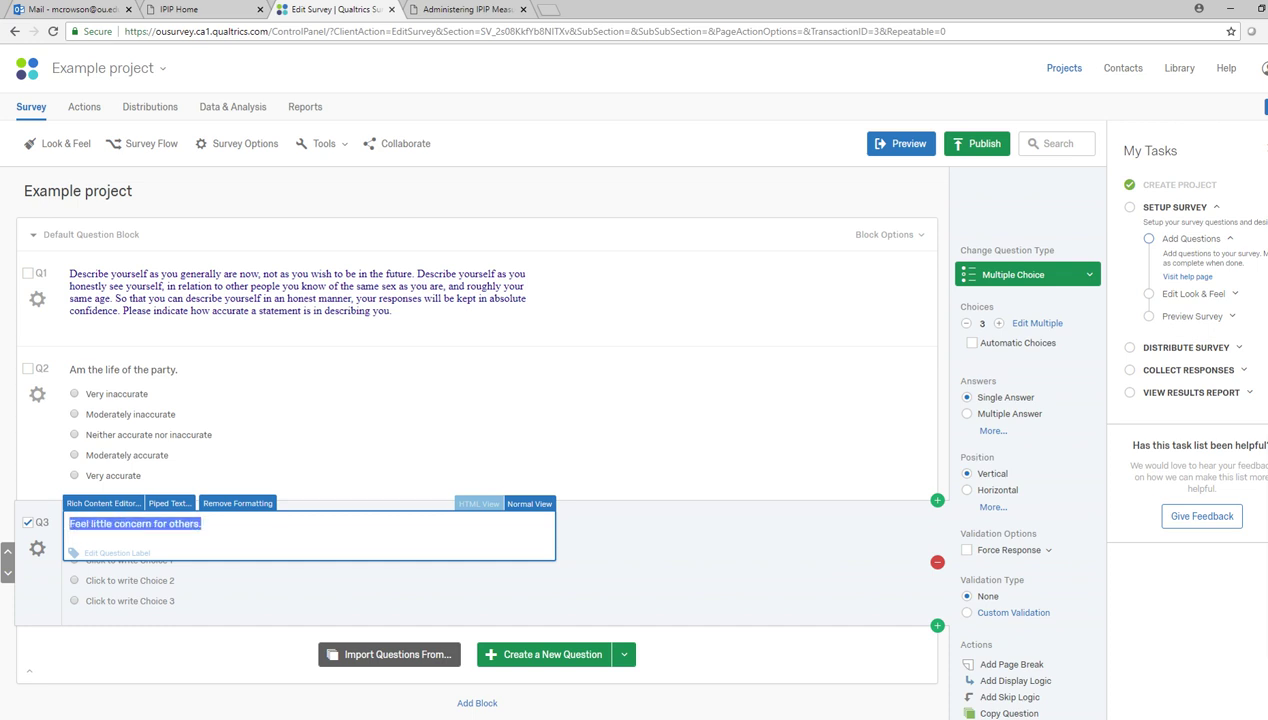
{"action": "type", "text": "Feel"}
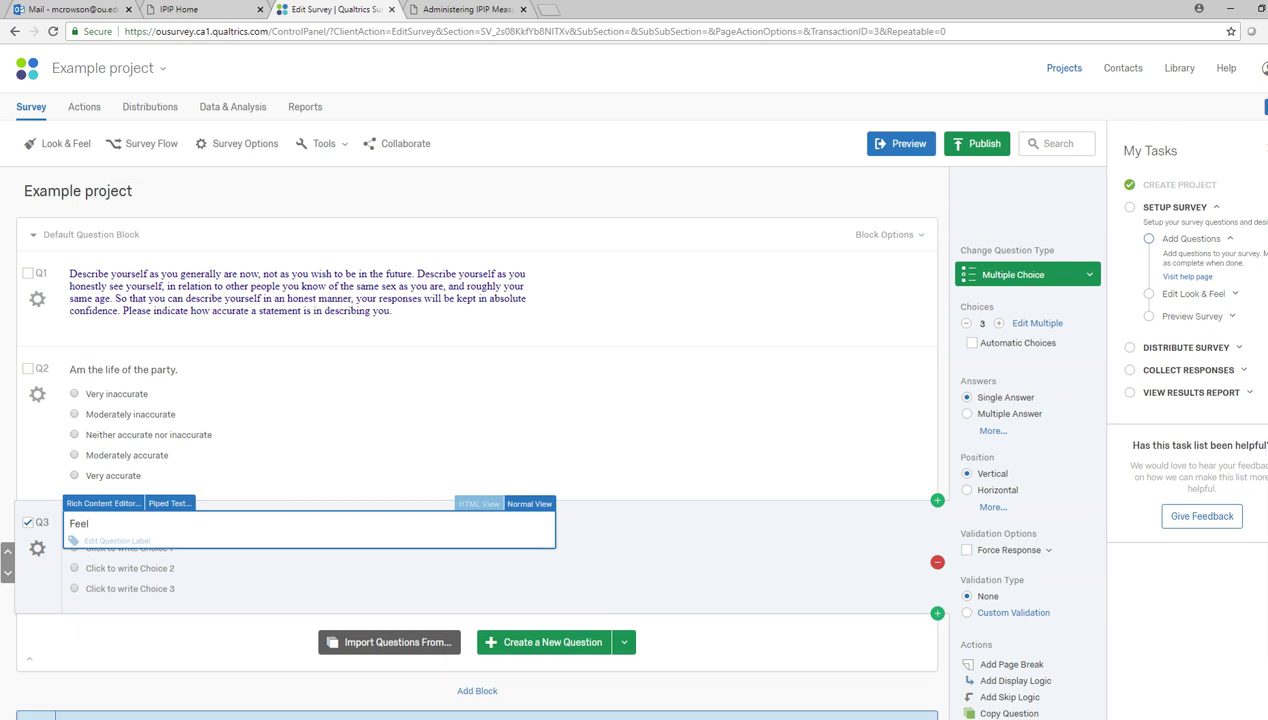
{"action": "type", "text": " little concern for others."}
{"action": "key", "text": "Tab"}
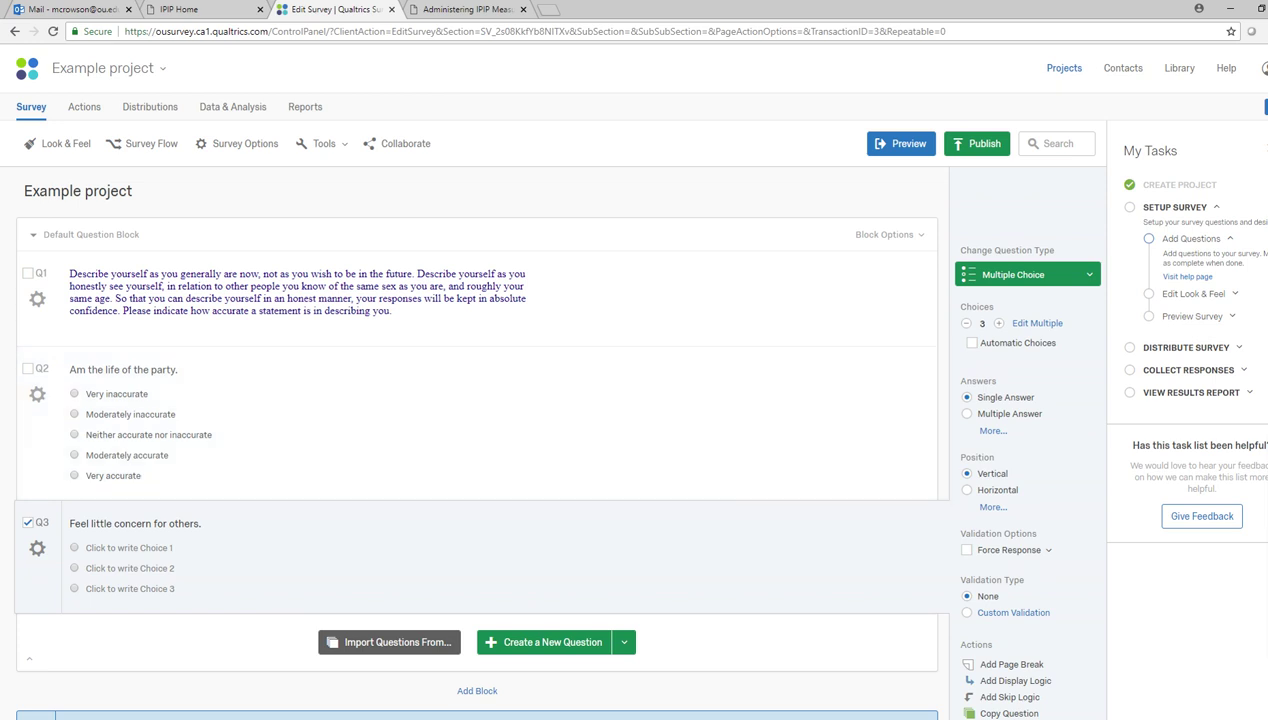
- Copy all five of Q2's answer choices from its multiple-choice text editor, from "Very inaccurate" to "Very accurate"
{"action": "left_click", "coordinate": [220, 436]}
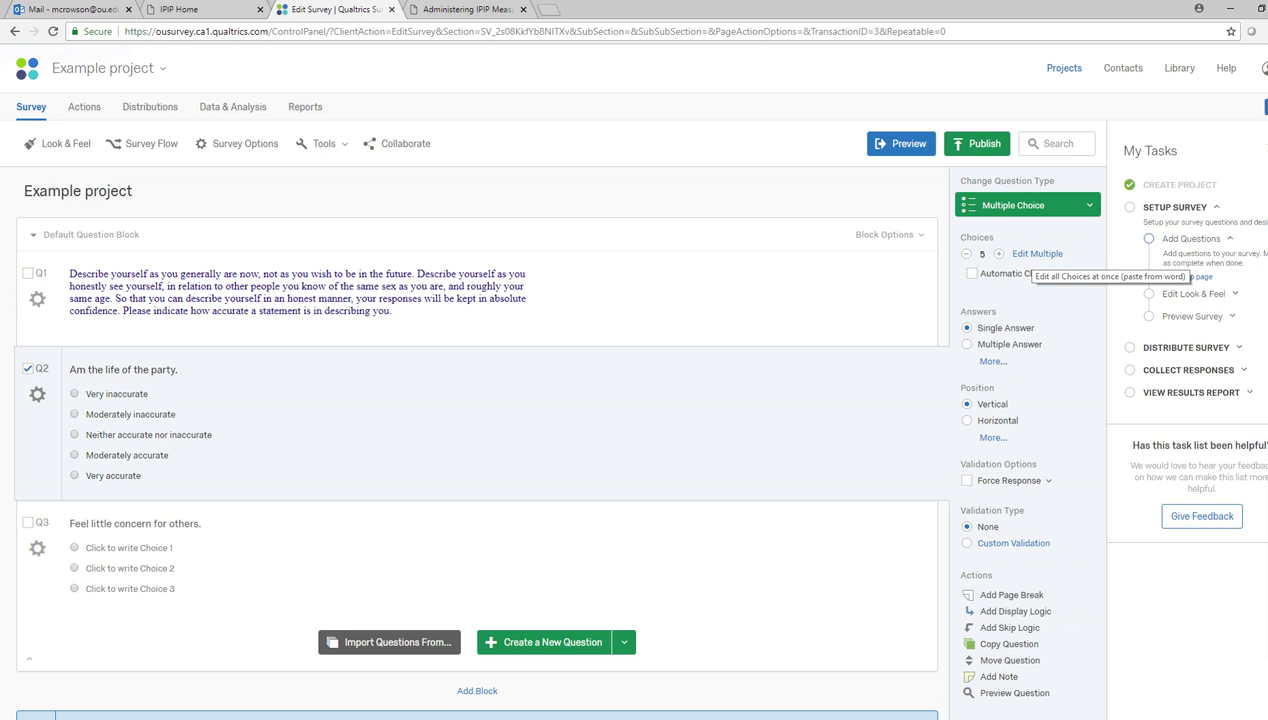
{"action": "left_click", "coordinate": [1037, 254]}
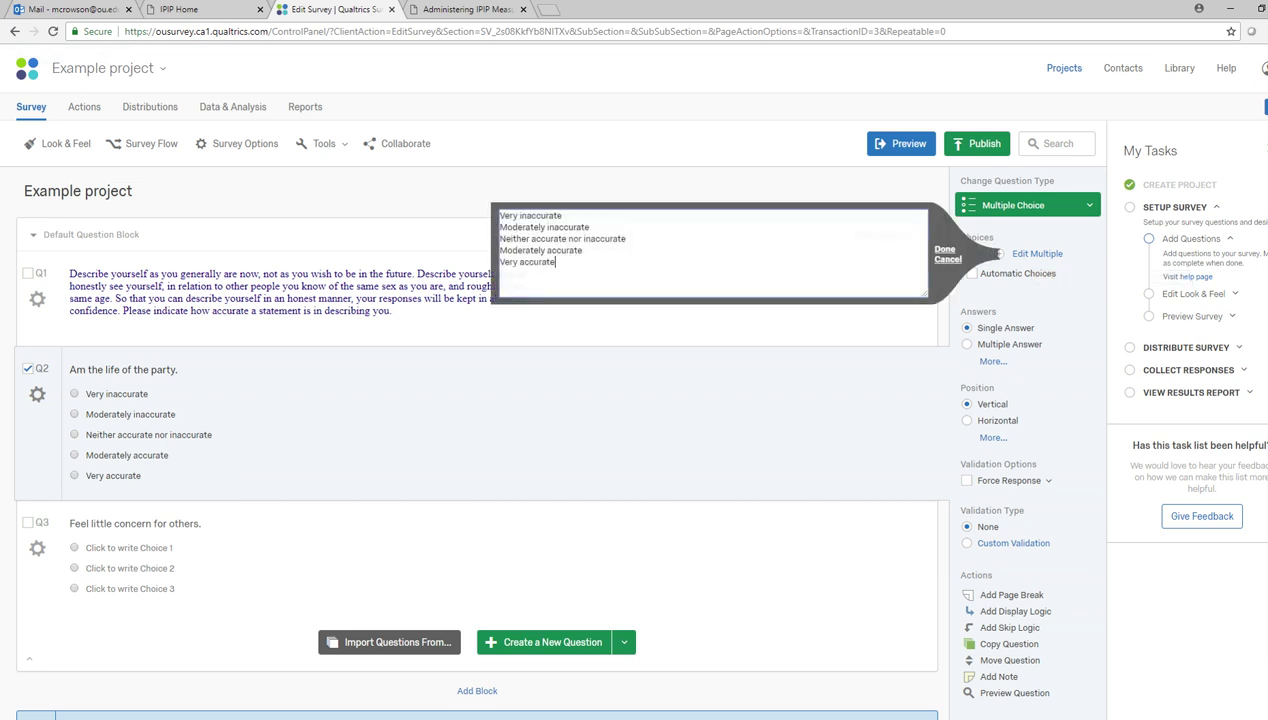
{"action": "left_click_drag", "start_coordinate": [556, 262], "coordinate": [498, 214]}
{"action": "key", "text": "ctrl+c"}
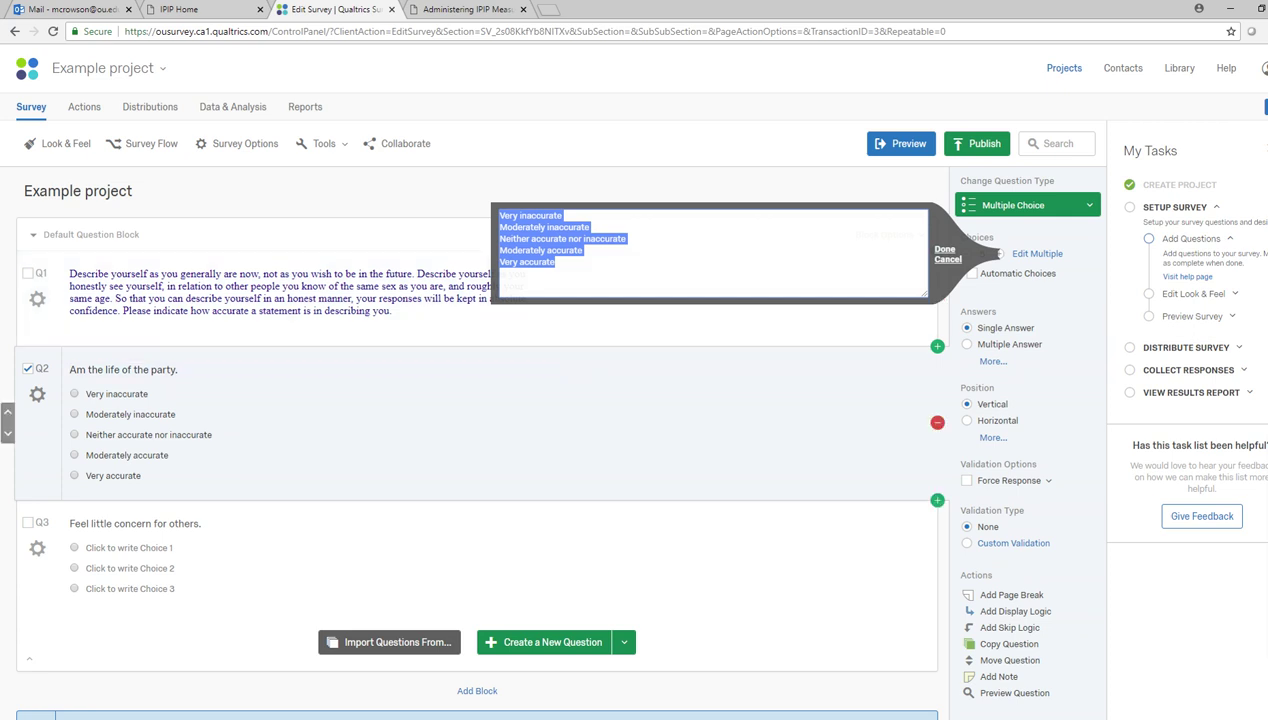
{"action": "left_click", "coordinate": [400, 420]}
- Replace all of Q3's placeholder choices with the five accuracy choices copied from Q2
{"action": "left_click", "coordinate": [300, 548]}
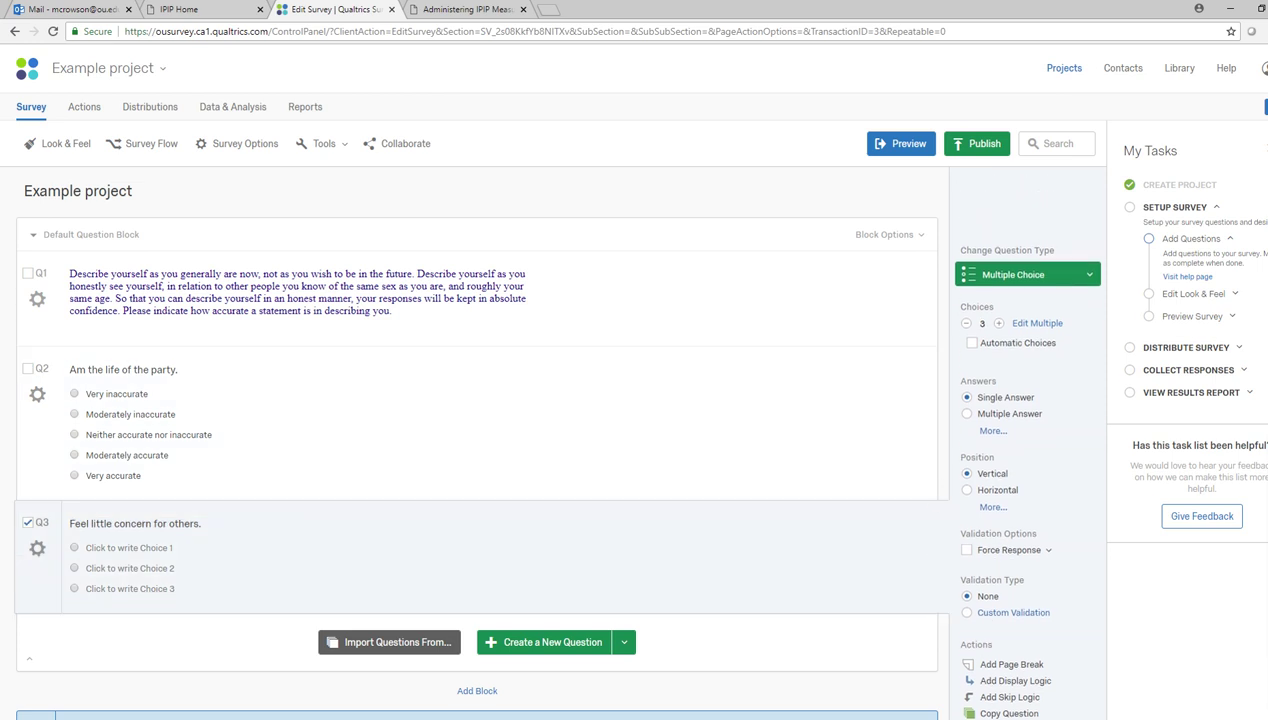
{"action": "left_click", "coordinate": [1036, 323]}
{"action": "left_click_drag", "start_coordinate": [588, 308], "coordinate": [492, 282]}
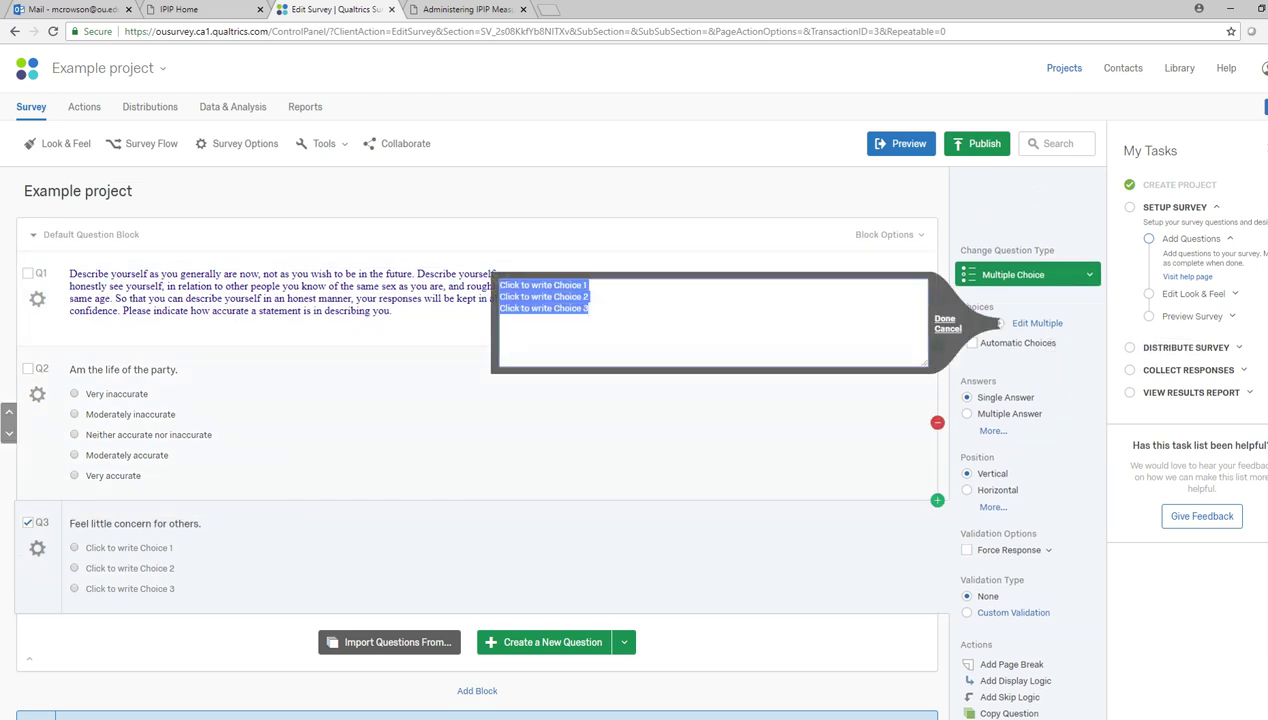
{"action": "key", "text": "BackSpace"}
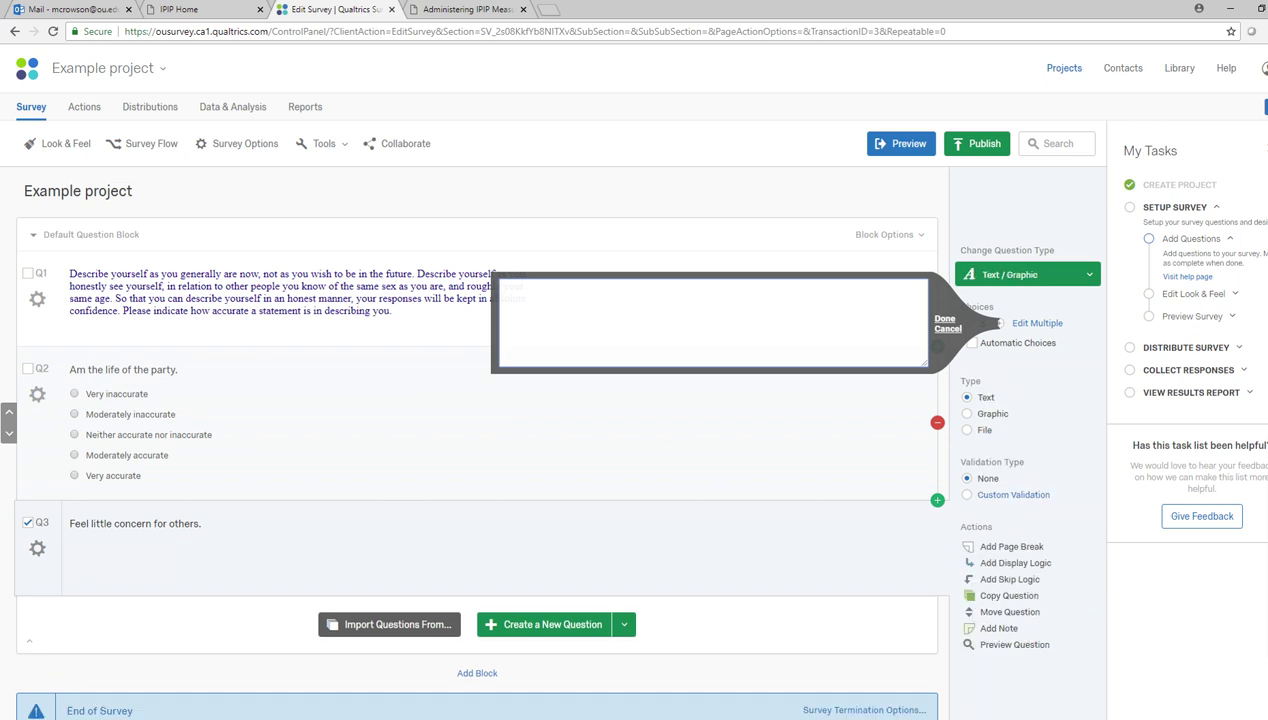
{"action": "key", "text": "ctrl+v"}
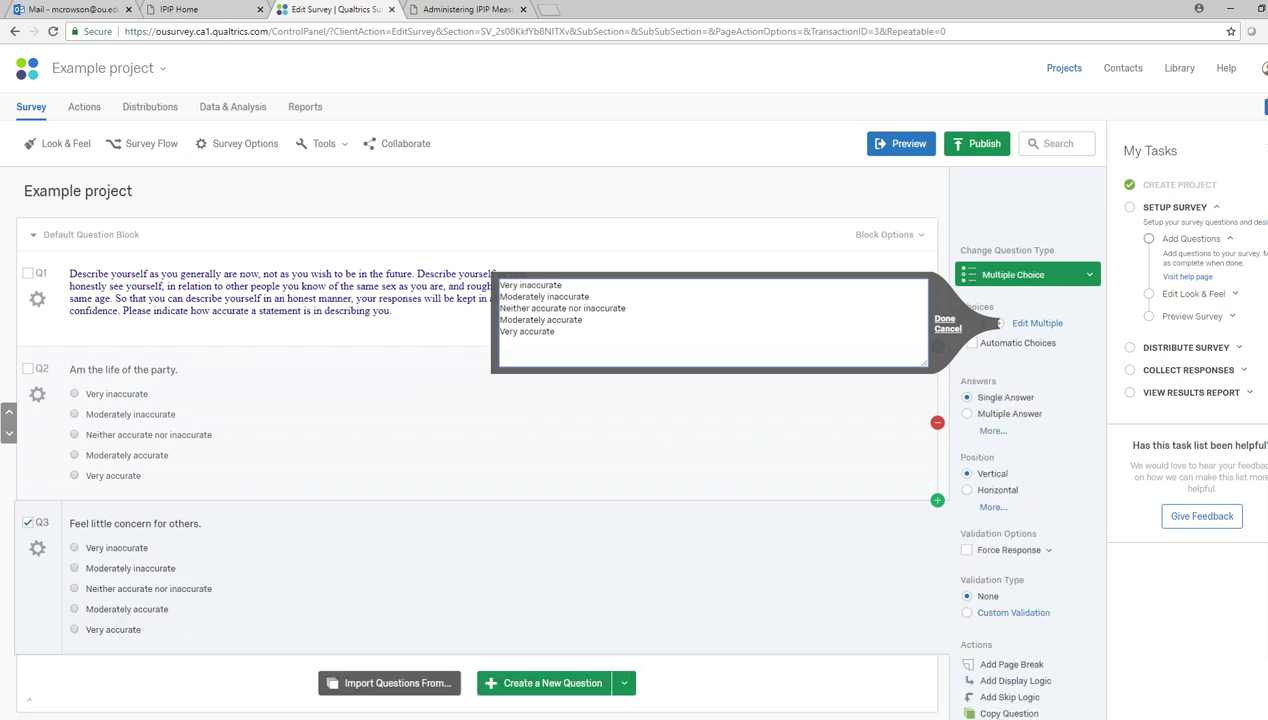
{"action": "left_click", "coordinate": [944, 318]}
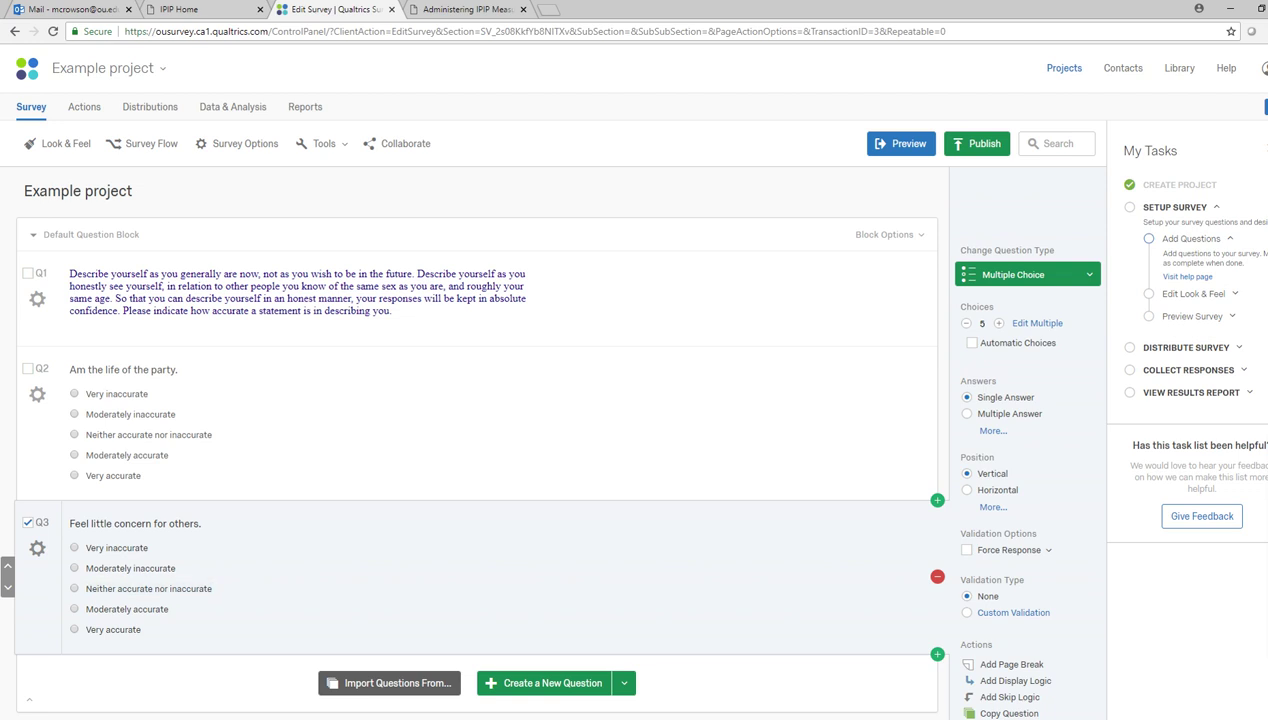
- Look up the third IPIP item and add a fourth question with the text "Am always prepared."
{"action": "scroll", "coordinate": [478, 400], "scroll_direction": "down", "scroll_amount": 3}
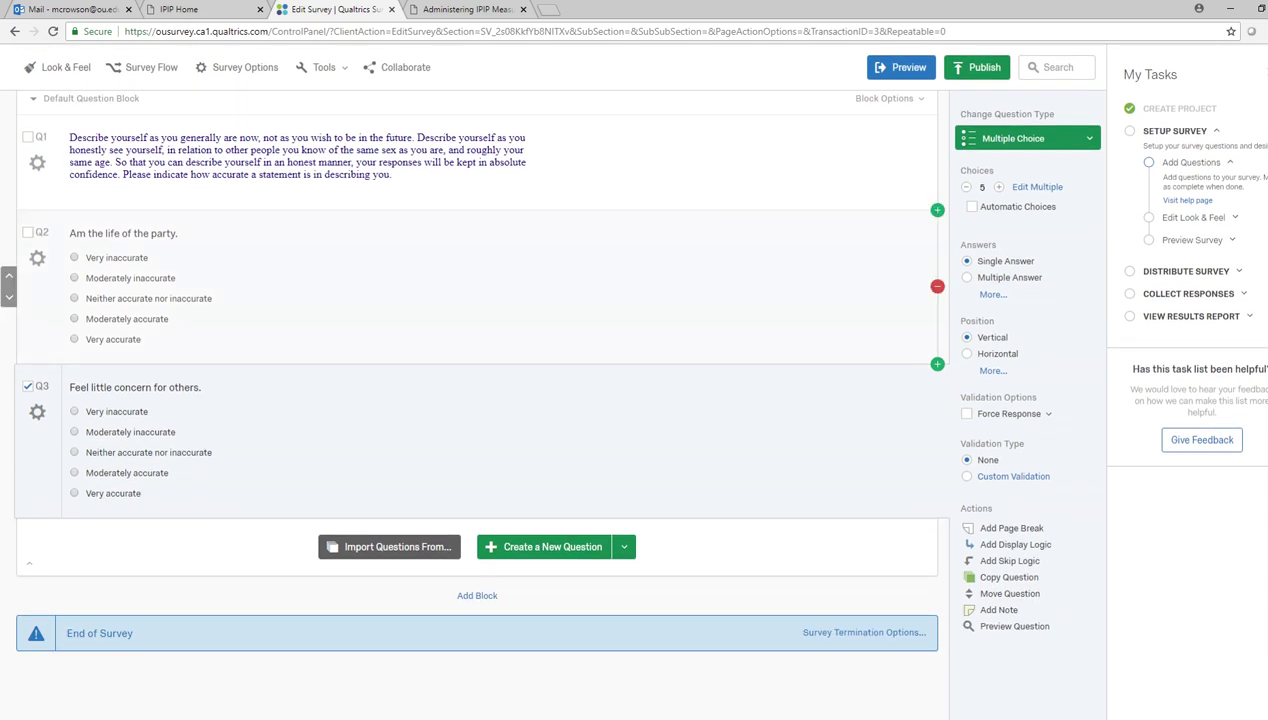
{"action": "key", "text": "ctrl+Tab"}
{"action": "left_click_drag", "start_coordinate": [22, 464], "coordinate": [115, 464]}
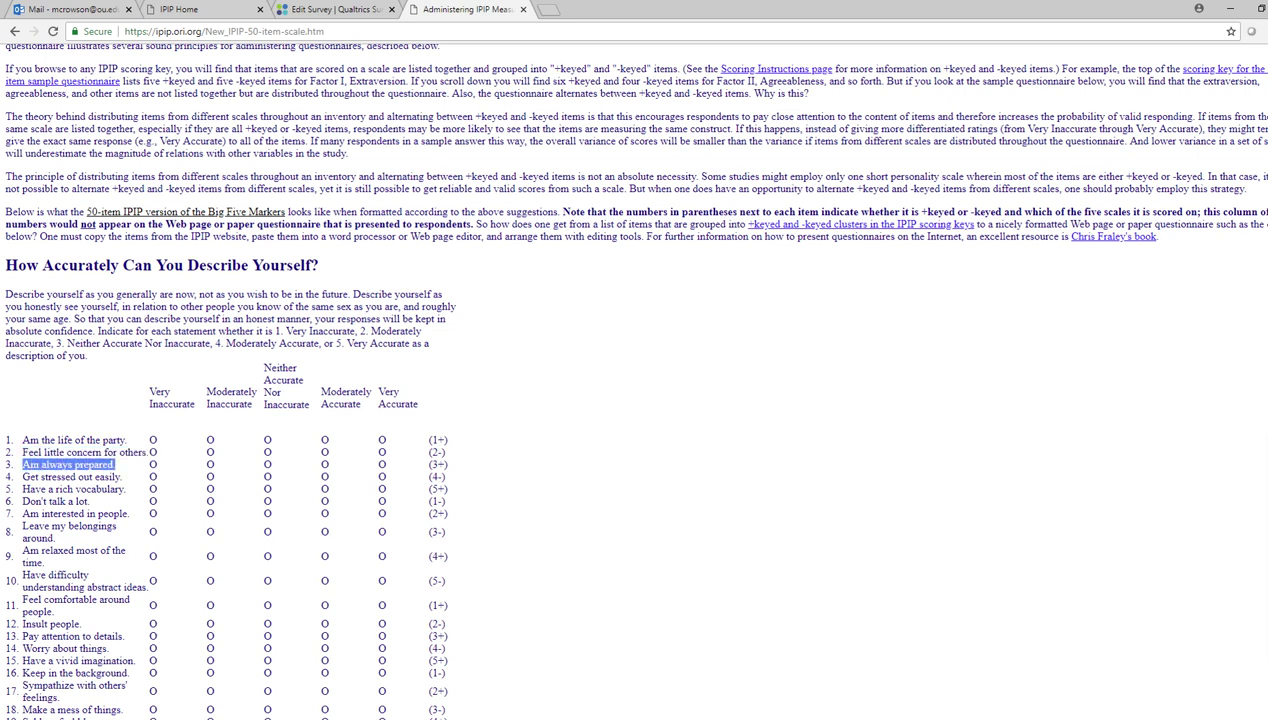
{"action": "key", "text": "ctrl+shift+Tab"}
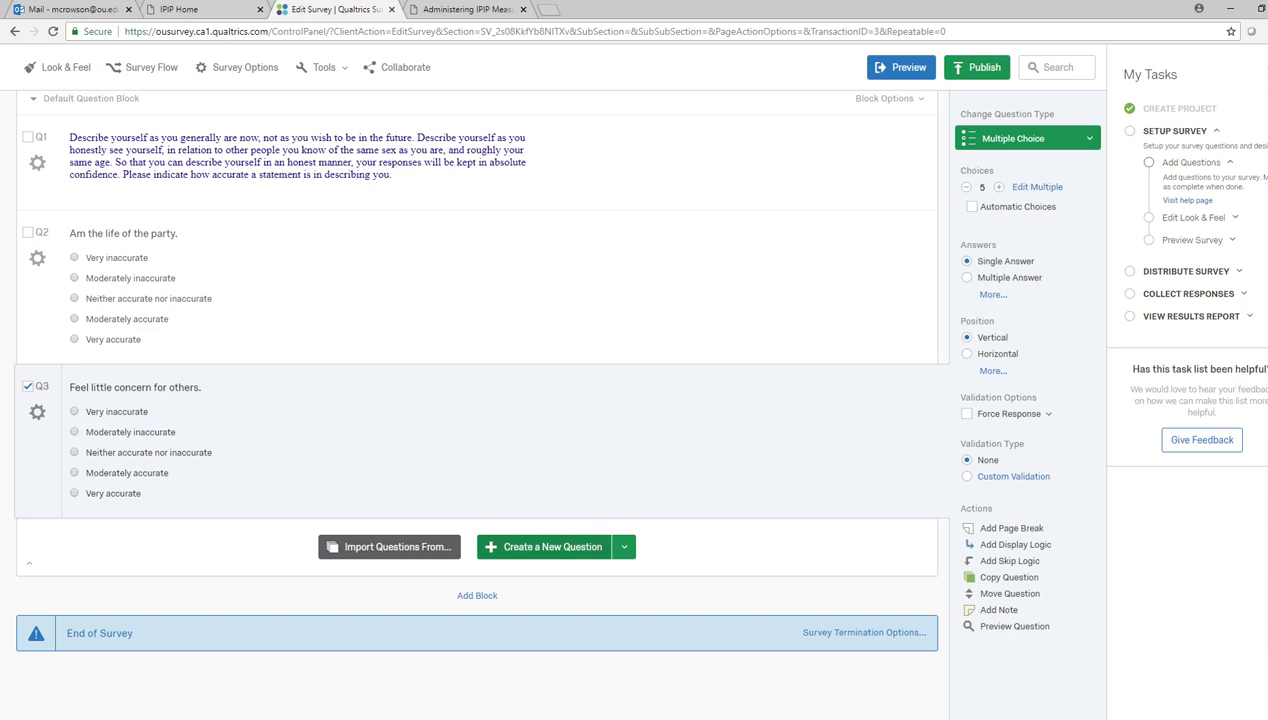
{"action": "left_click", "coordinate": [552, 547]}
{"action": "left_click", "coordinate": [307, 541]}
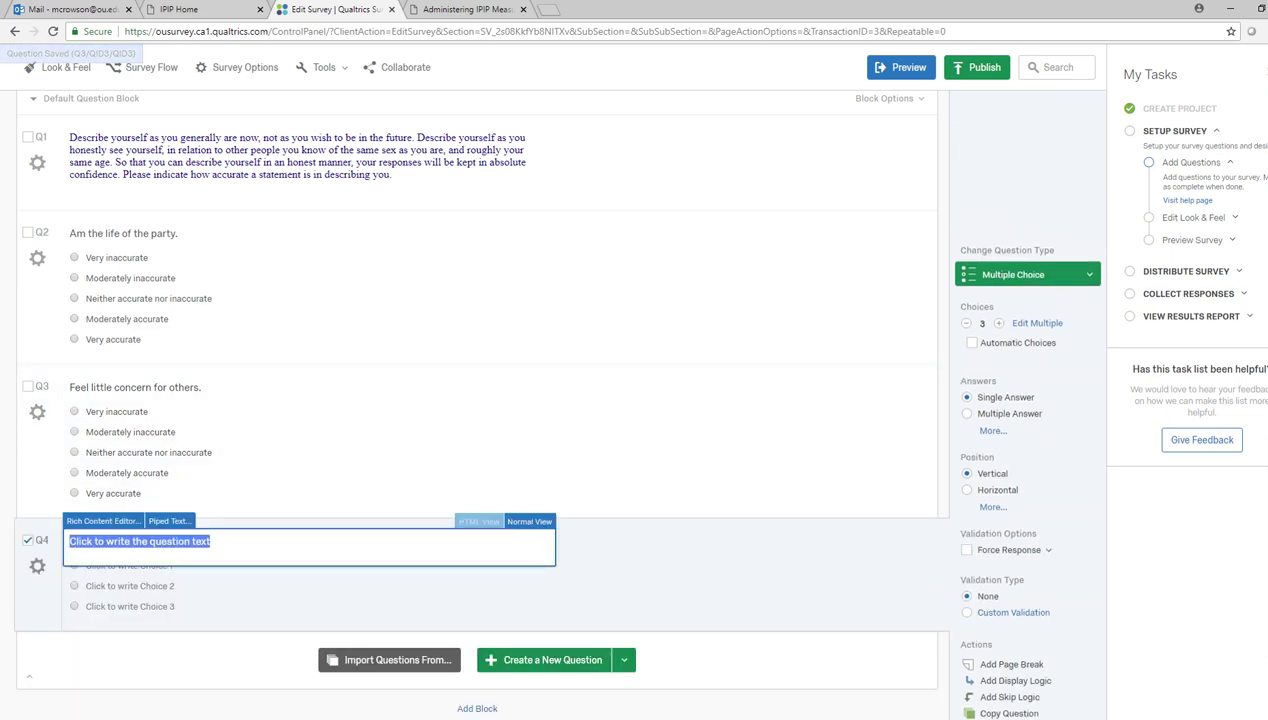
{"action": "type", "text": "Am always pre"}
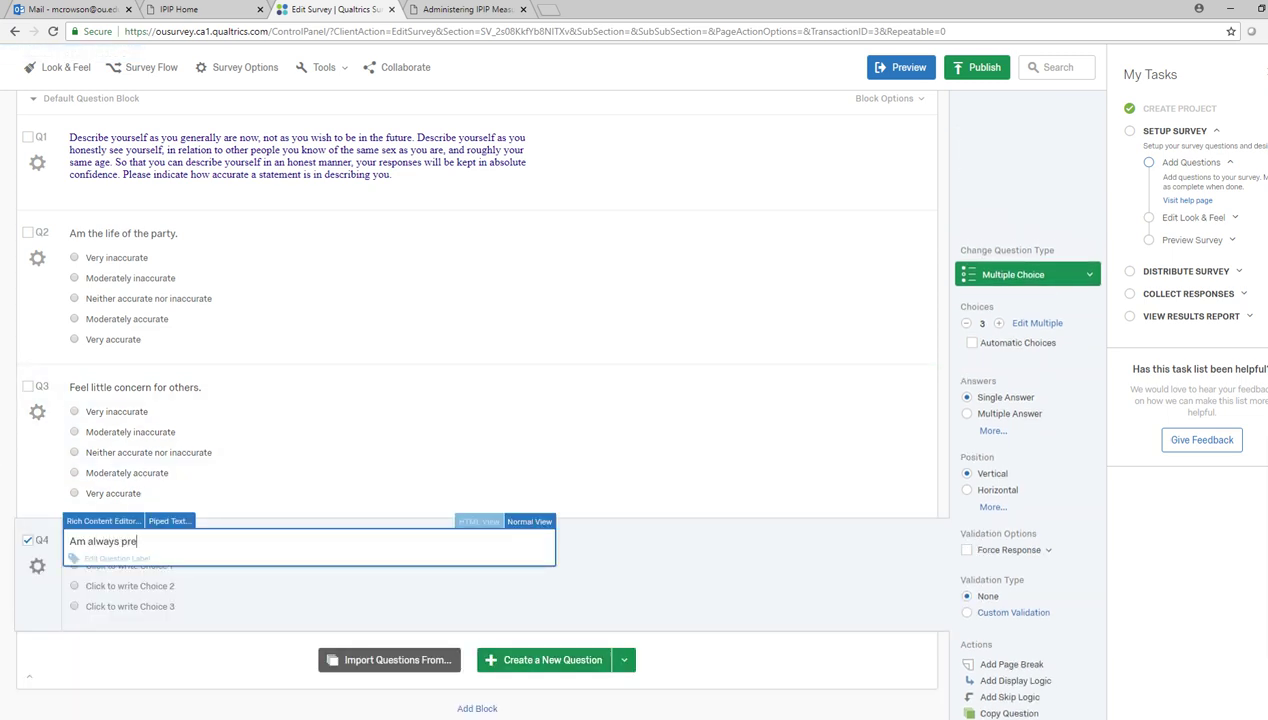
{"action": "type", "text": "pared."}
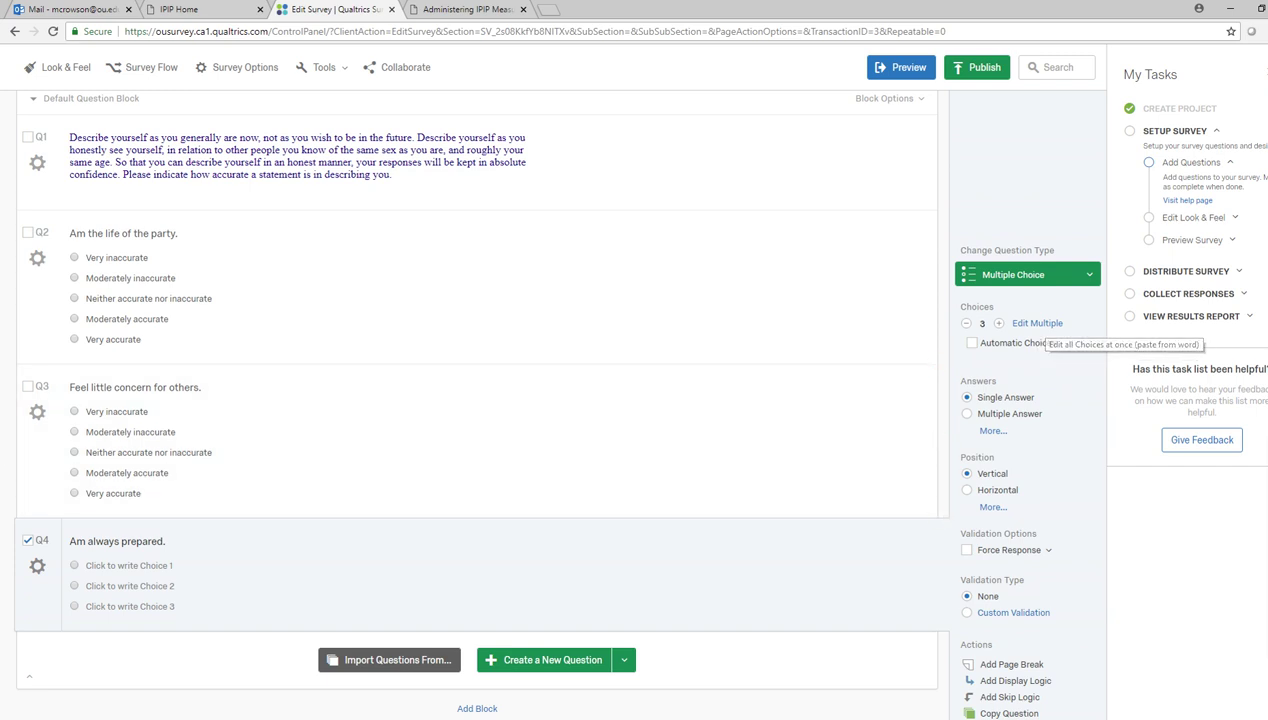
- Replace Q4's placeholder choices with the five accuracy choices, from "Very inaccurate" to "Very accurate"
{"action": "left_click", "coordinate": [1037, 324]}
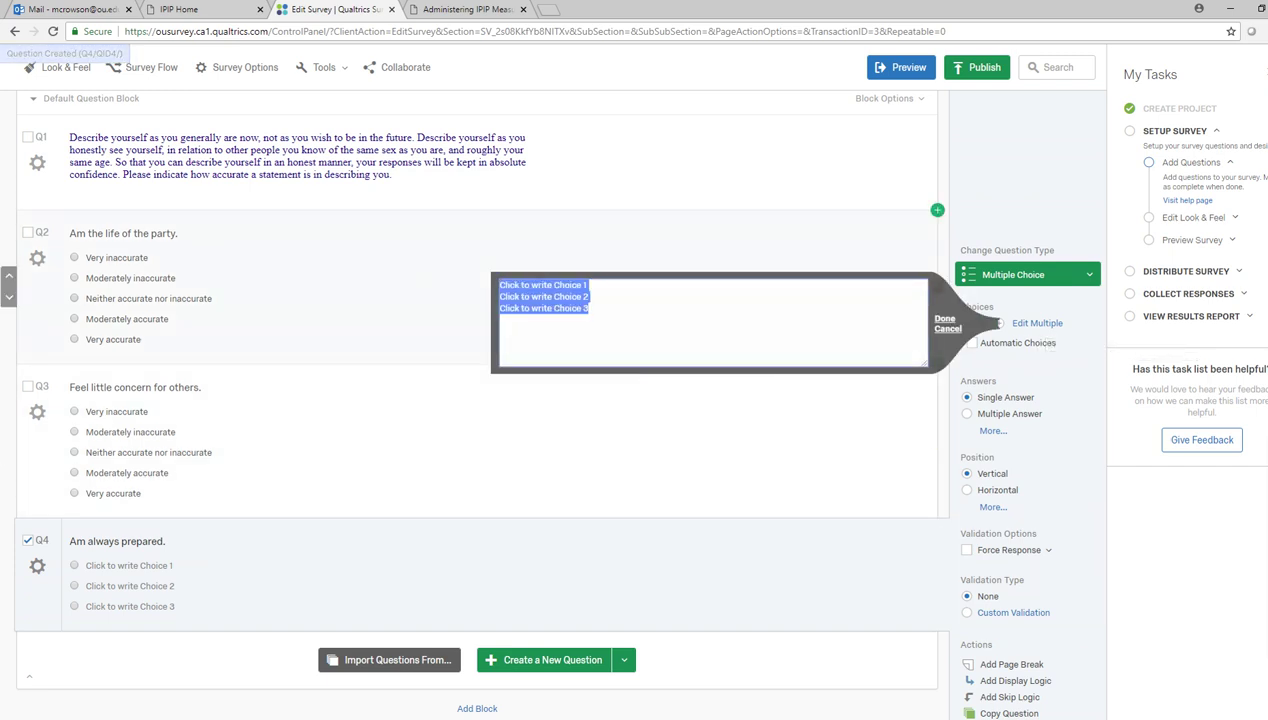
{"action": "key", "text": "BackSpace"}
{"action": "type", "text": "Very inaccurate Moderately inaccurate Neither accurate nor inaccurate Moderately accurate Very accurate"}
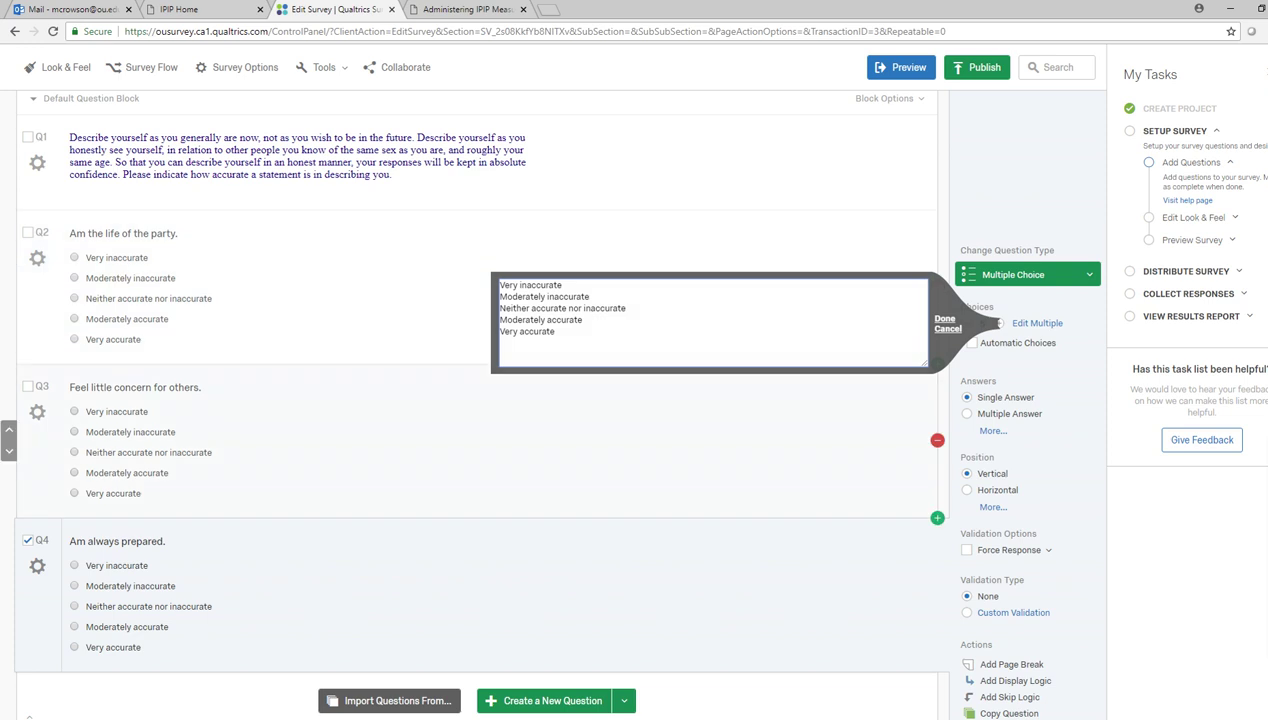
{"action": "left_click", "coordinate": [944, 318]}
- Duplicate Q4 and change the copy's question text to the fourth IPIP item, "Get stressed out easily."
{"action": "scroll", "coordinate": [476, 400], "scroll_direction": "down", "scroll_amount": 2}
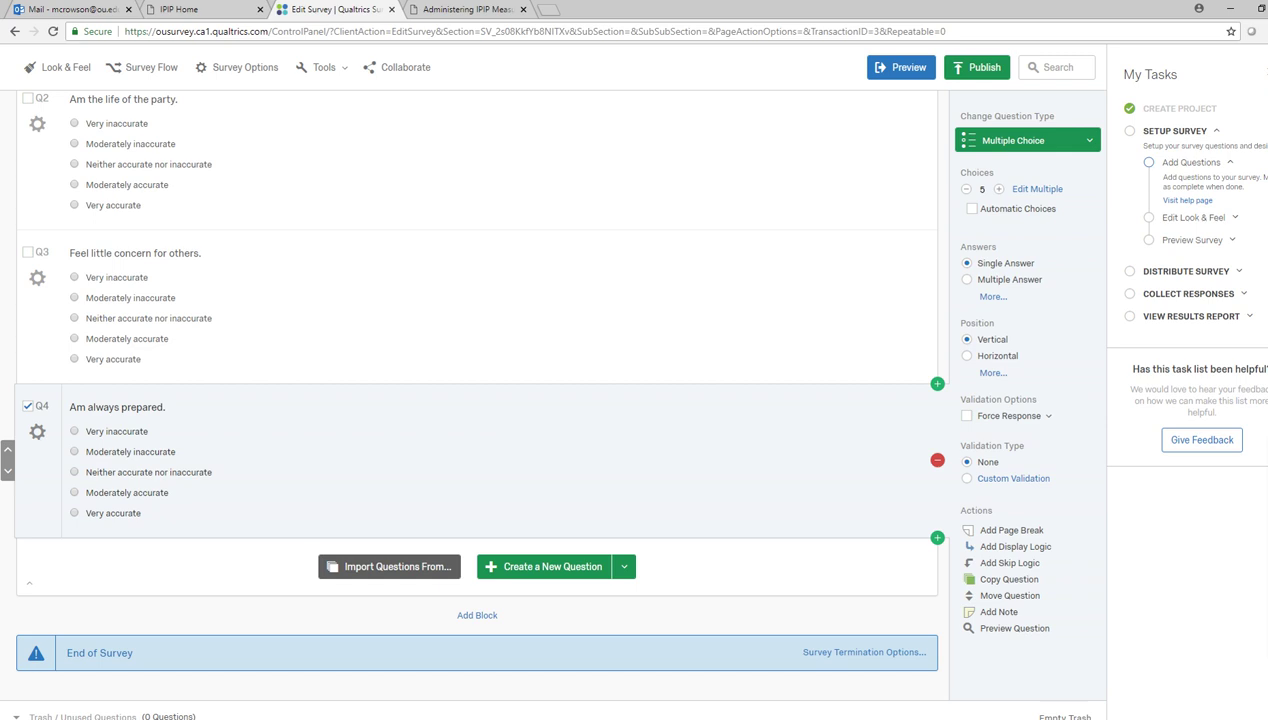
{"action": "left_click", "coordinate": [1008, 579]}
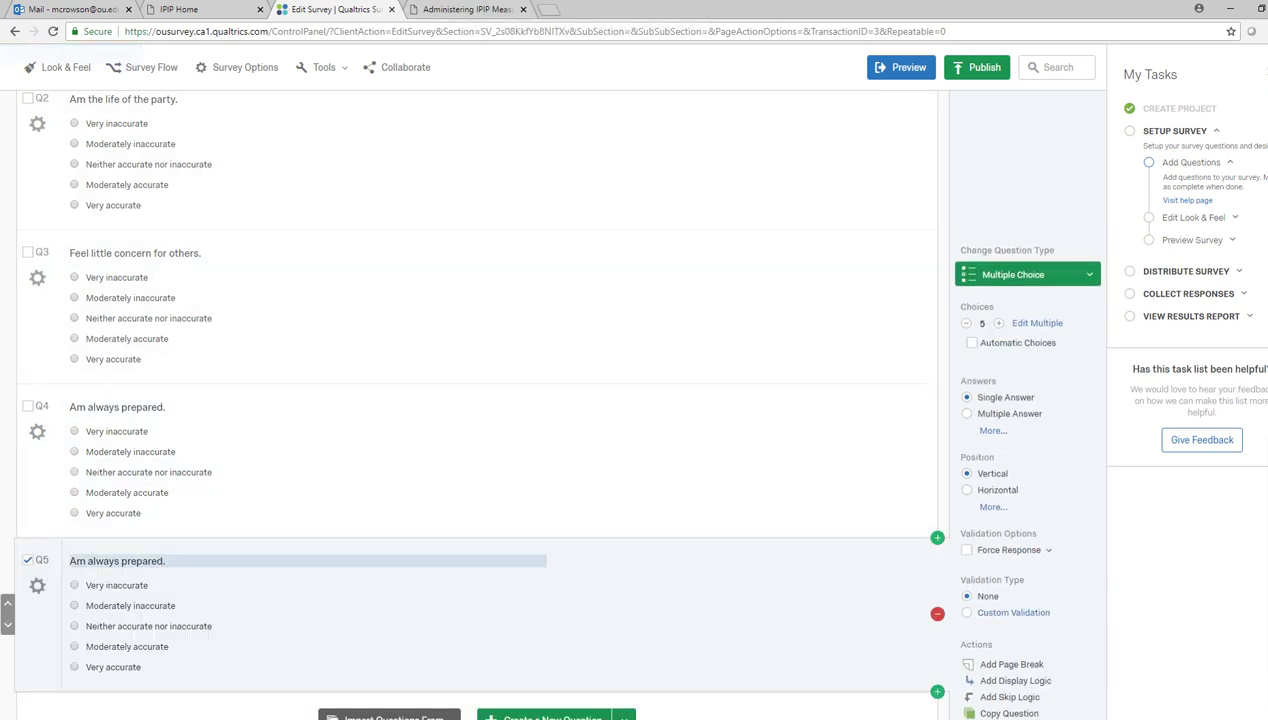
{"action": "left_click", "coordinate": [117, 561]}
{"action": "left_click", "coordinate": [468, 9]}
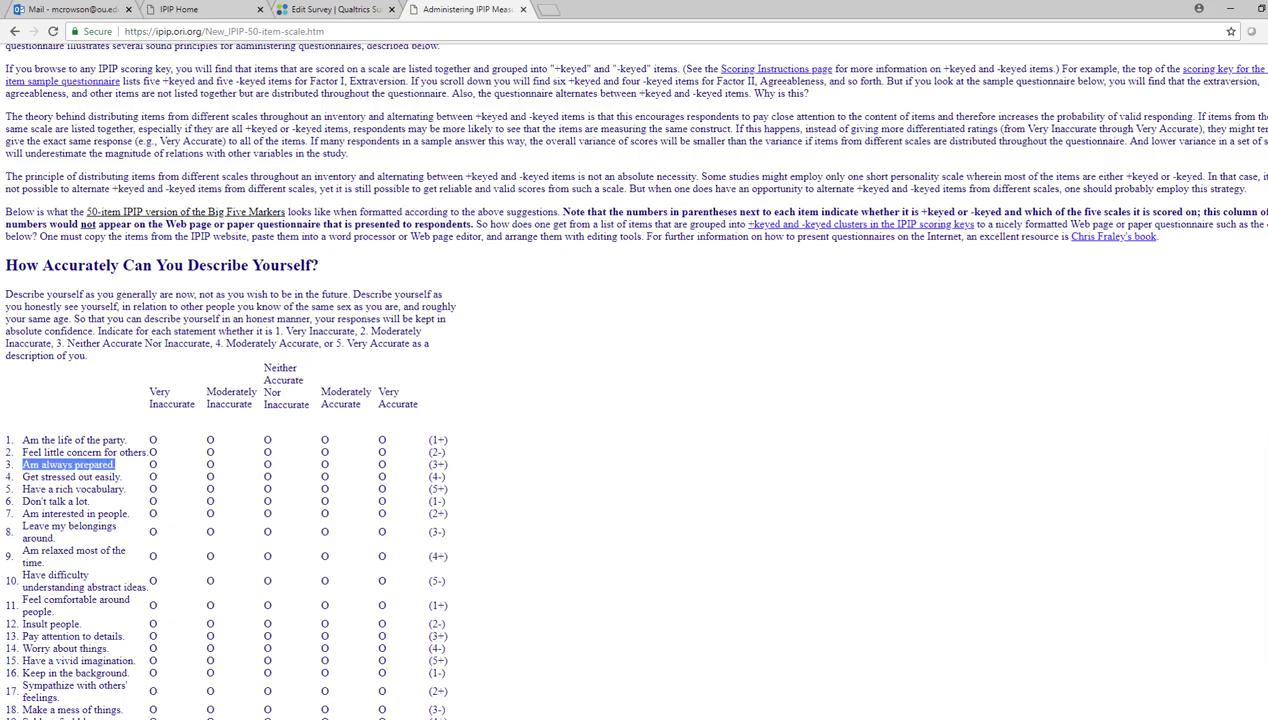
{"action": "left_click", "coordinate": [330, 9]}
{"action": "triple_click", "coordinate": [117, 561]}
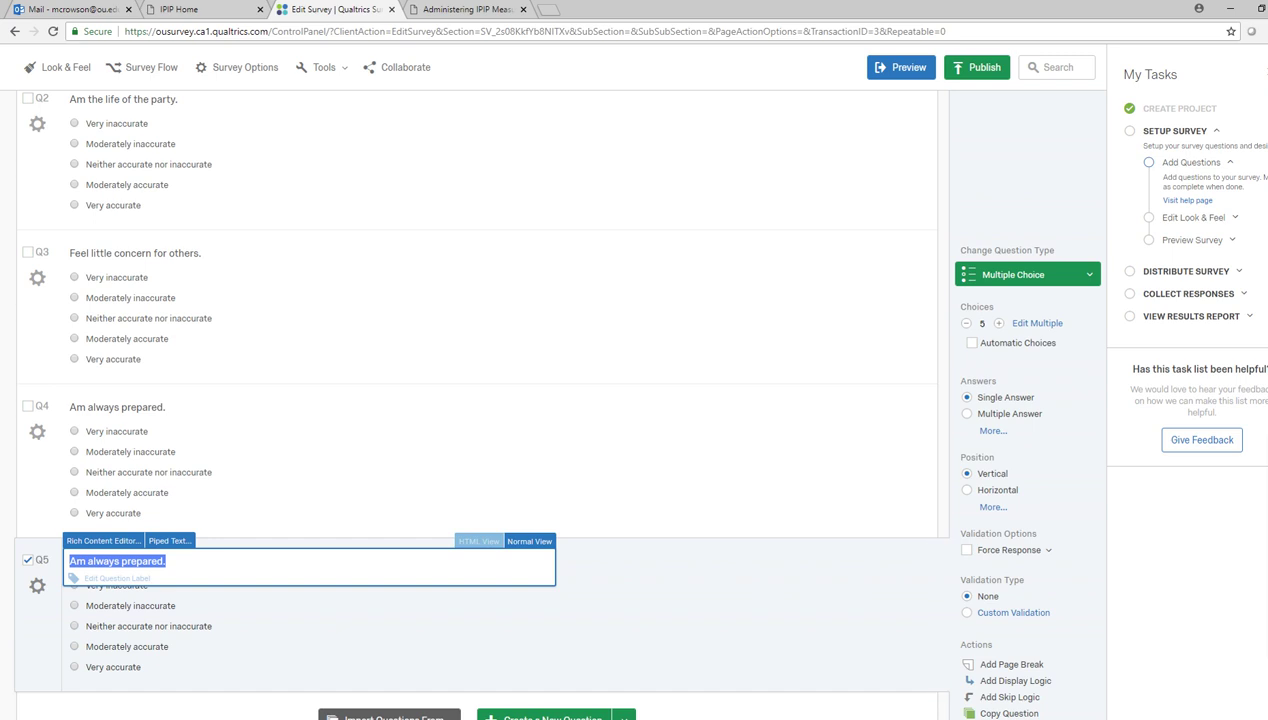
{"action": "type", "text": "Get s"}
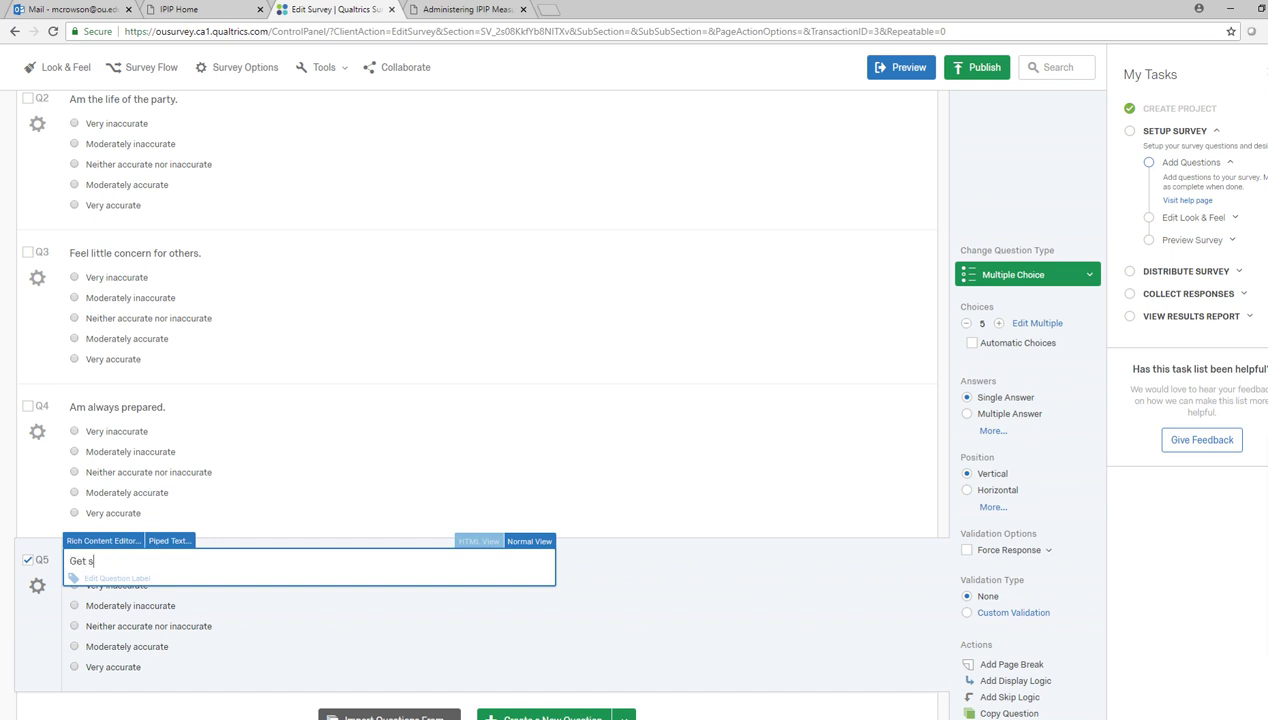
{"action": "type", "text": "tressed out easily."}
{"action": "key", "text": "Escape"}
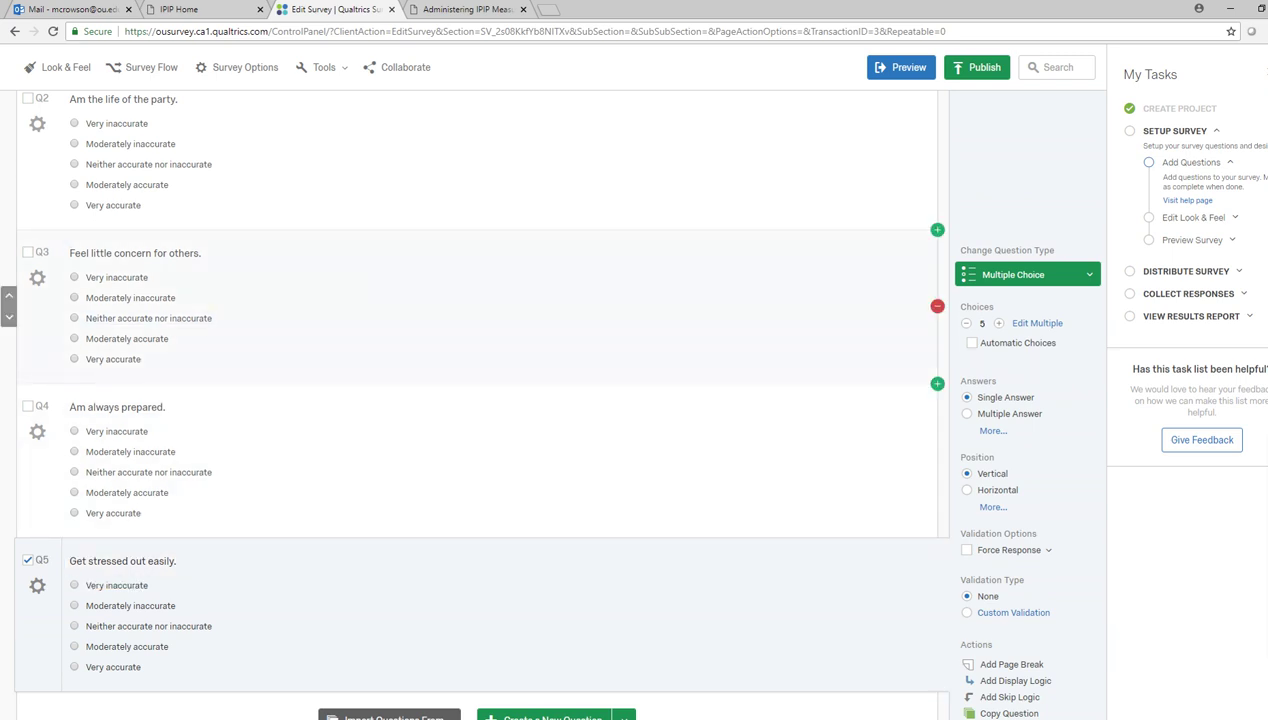
- Look up the fifth IPIP item and add a sixth question with the text "Have a rich vocabulary."
{"action": "scroll", "coordinate": [300, 303], "scroll_direction": "up", "scroll_amount": 2}
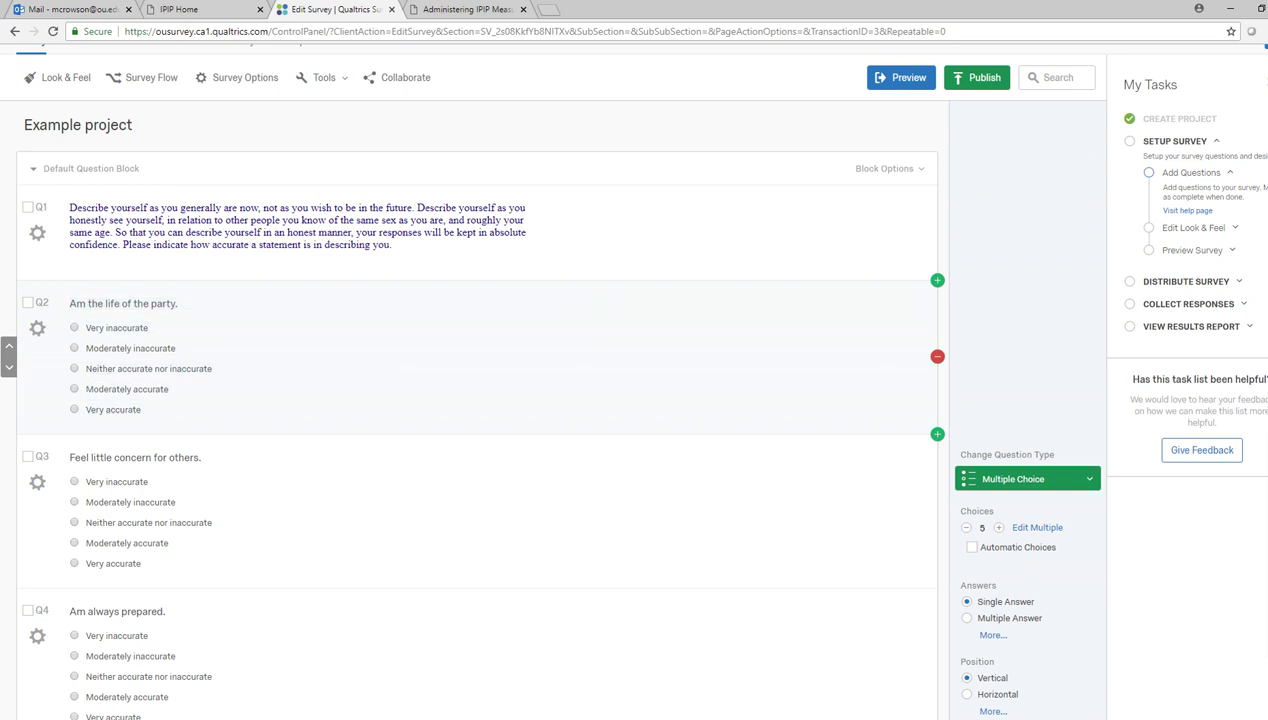
{"action": "scroll", "coordinate": [110, 409], "scroll_direction": "down", "scroll_amount": 3}
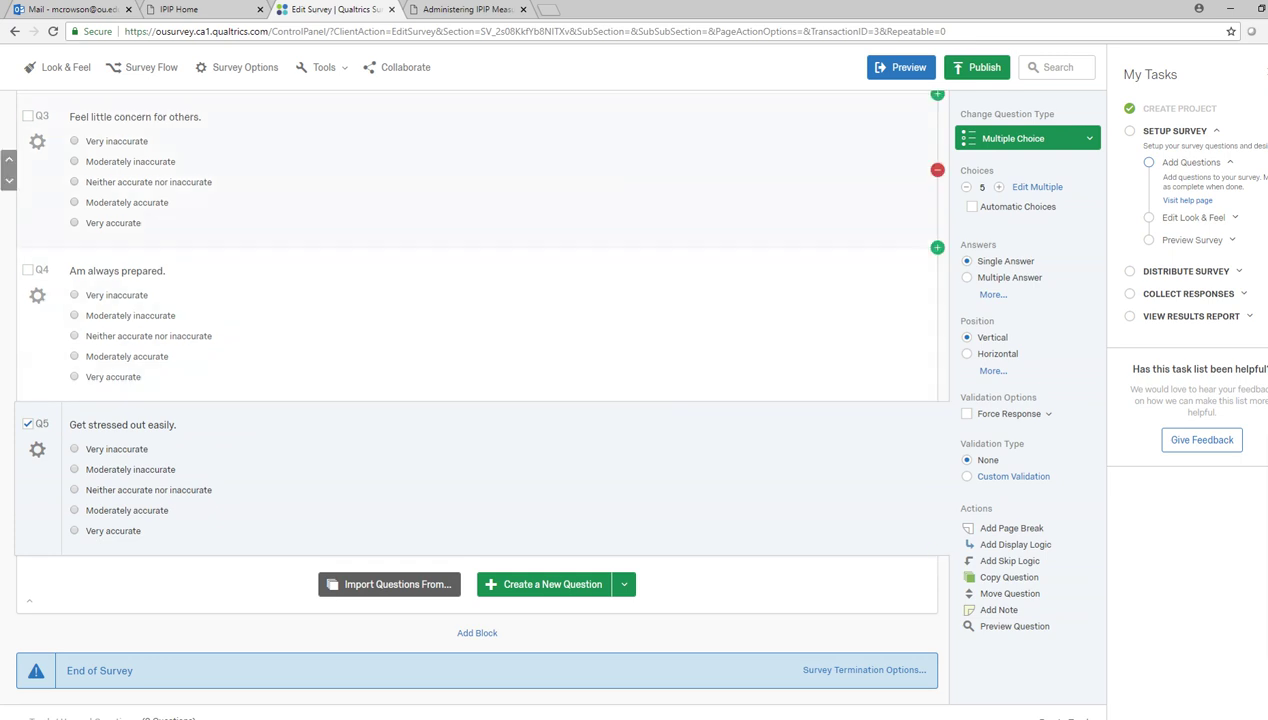
{"action": "left_click", "coordinate": [463, 9]}
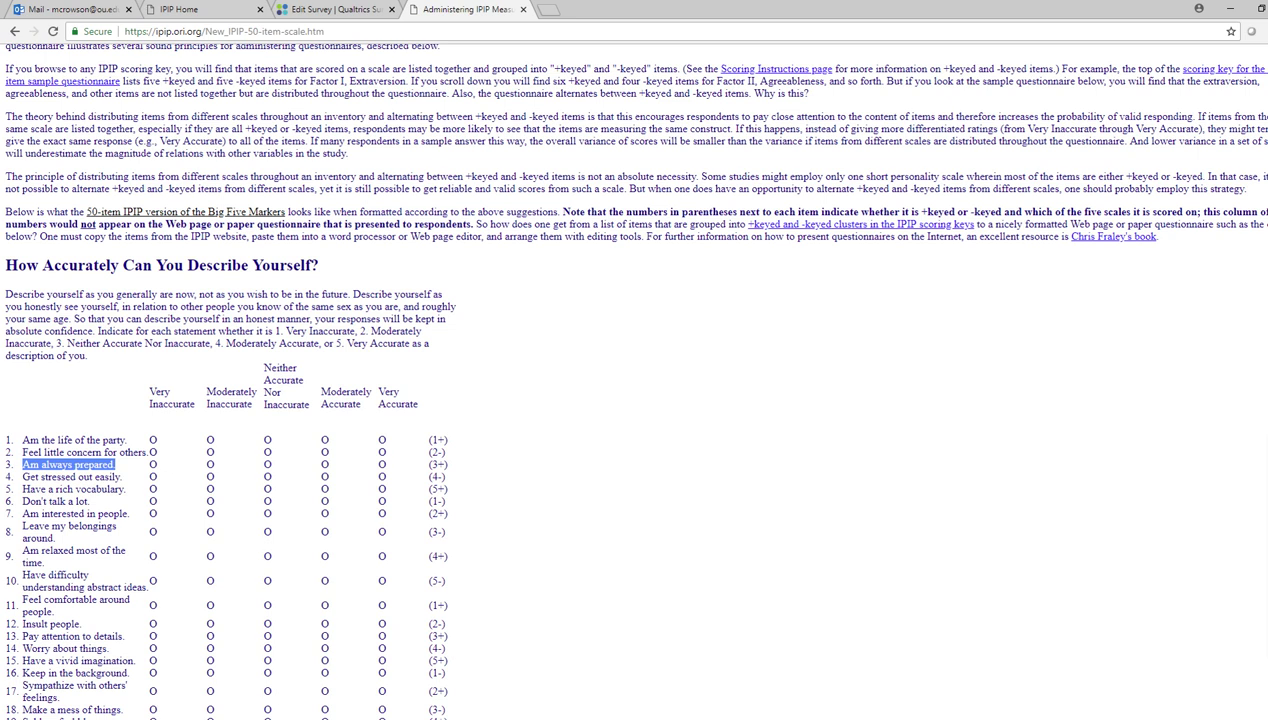
{"action": "key", "text": "ctrl+shift+Tab"}
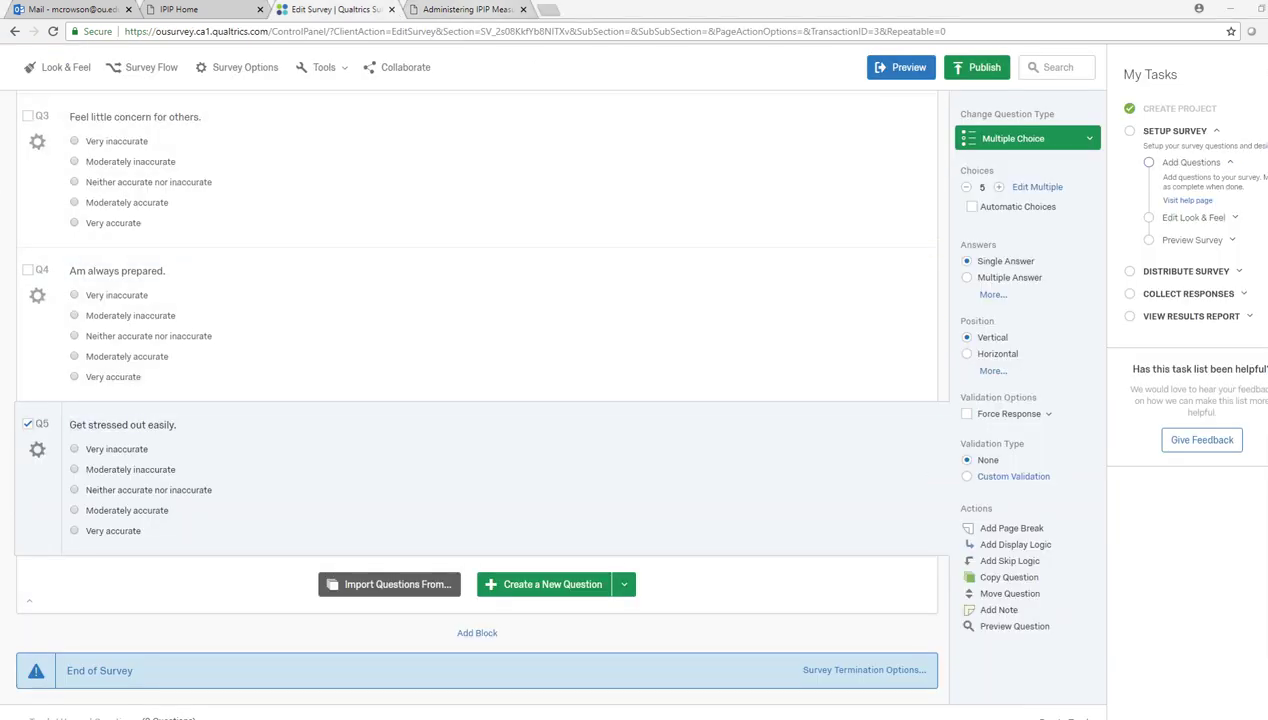
{"action": "key", "text": "ctrl+Tab"}
{"action": "left_click_drag", "start_coordinate": [28, 489], "coordinate": [108, 489]}
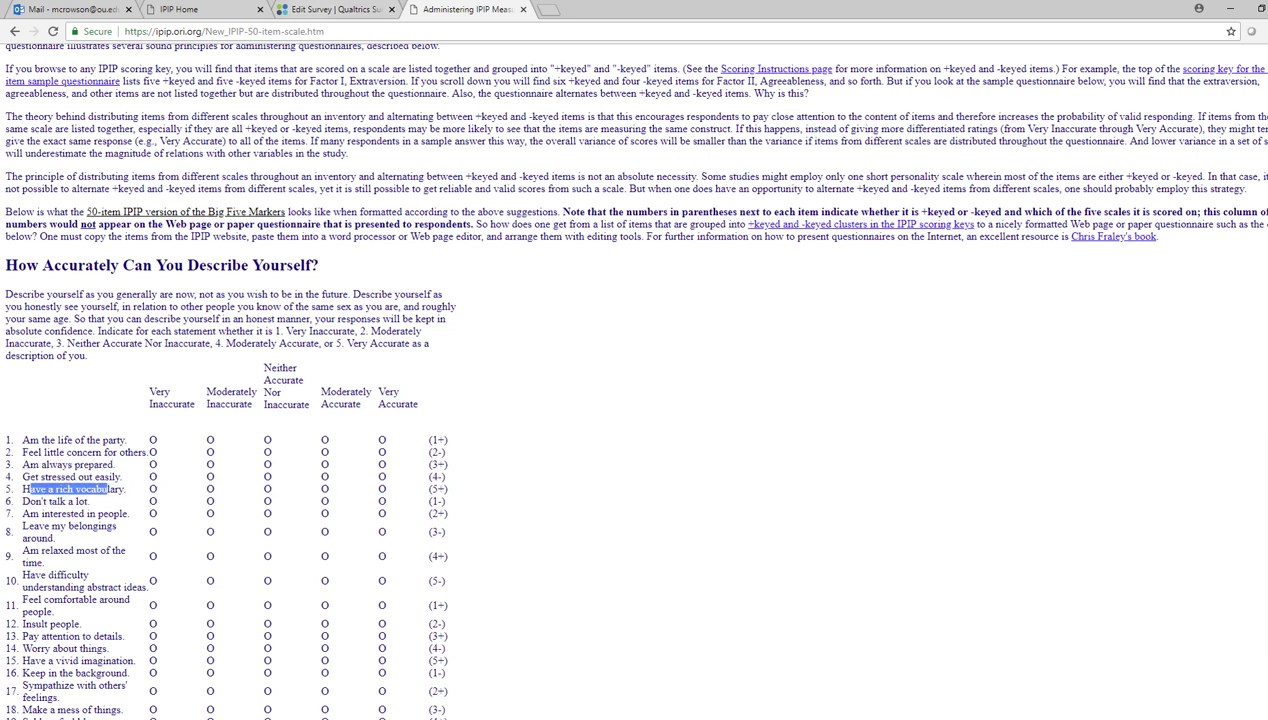
{"action": "key", "text": "ctrl+shift+Tab"}
{"action": "left_click", "coordinate": [545, 583]}
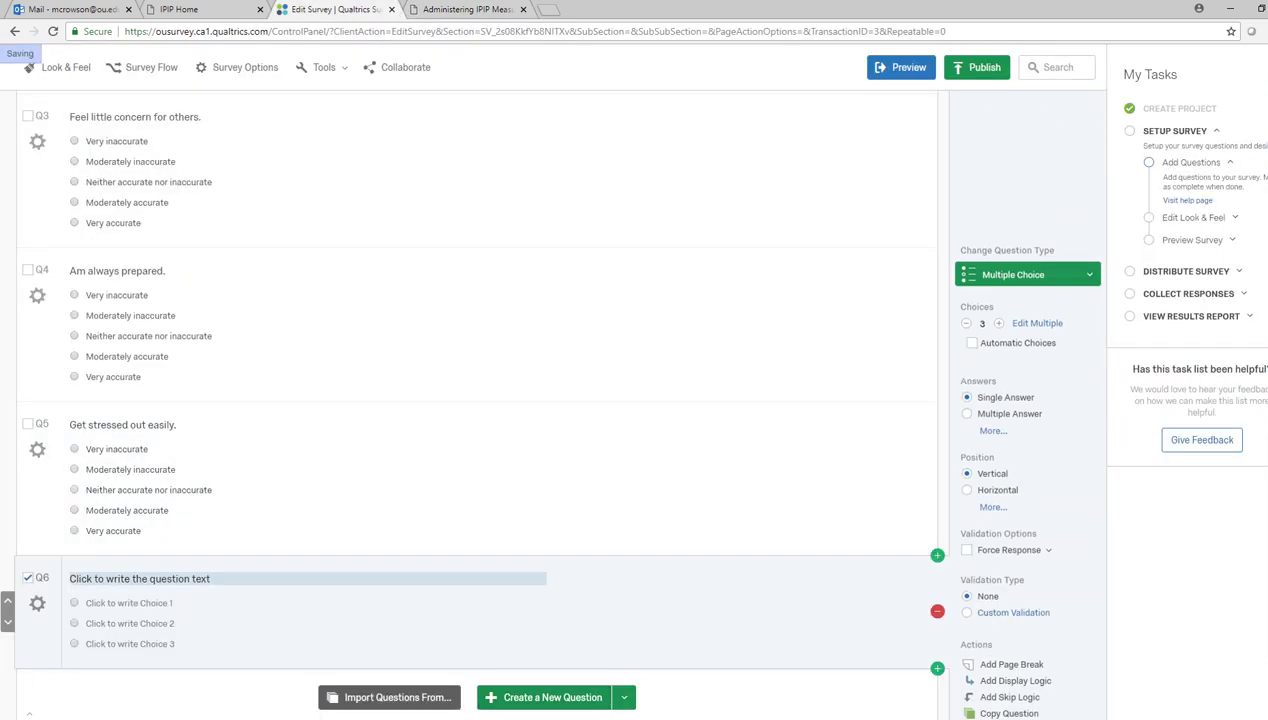
{"action": "type", "text": "Have a rich vocabulary."}
{"action": "key", "text": "Tab"}
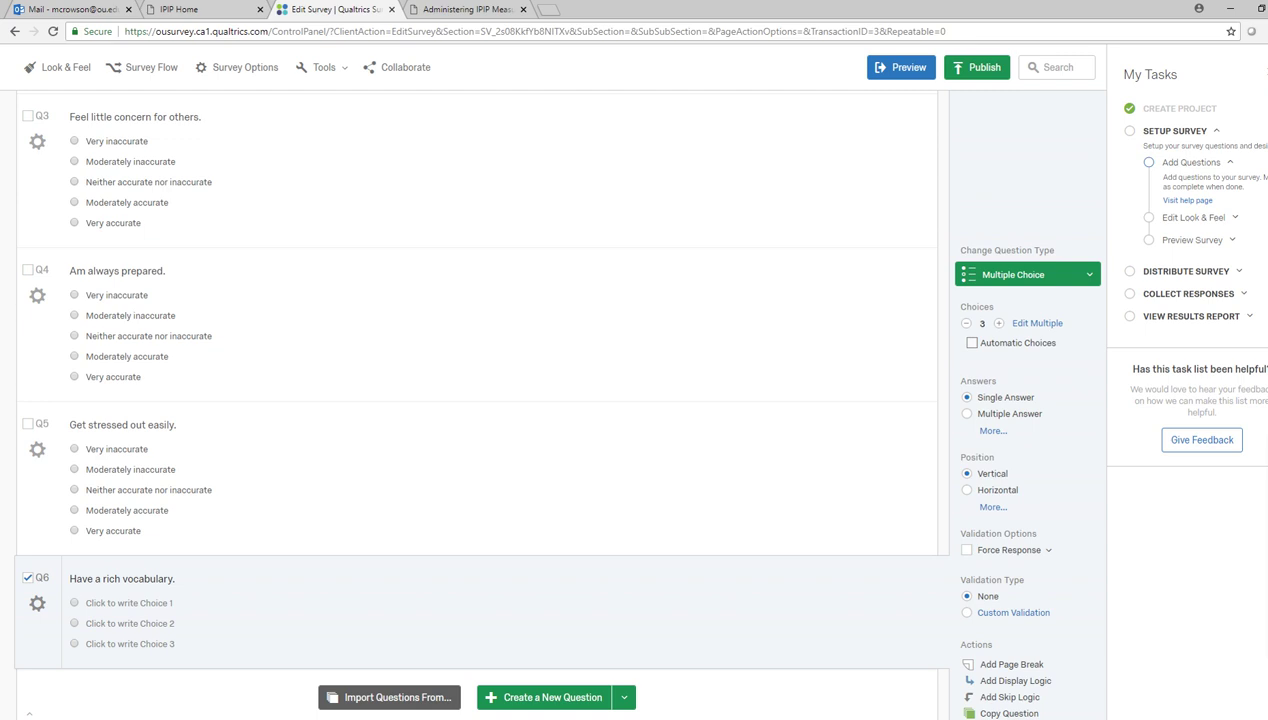
- Turn on automatic choices for Q6 using the Disagree - Agree scale
{"action": "left_click", "coordinate": [971, 343]}
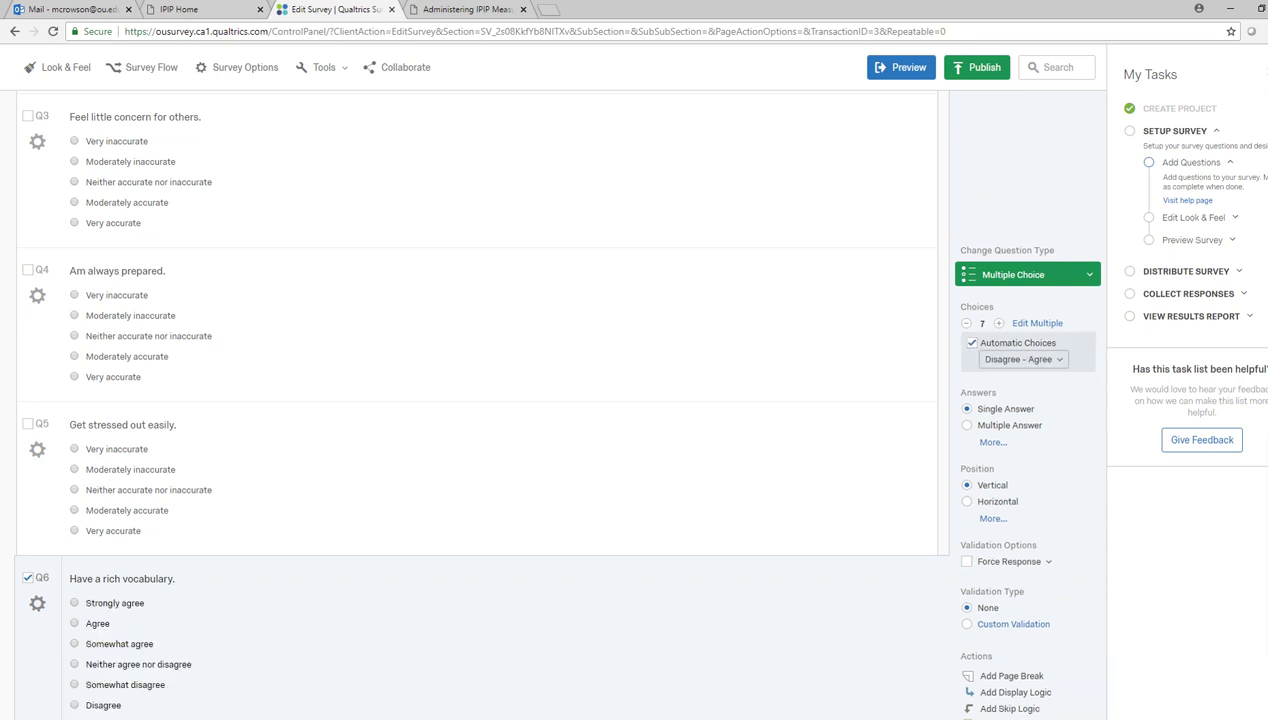
{"action": "left_click", "coordinate": [1020, 359]}
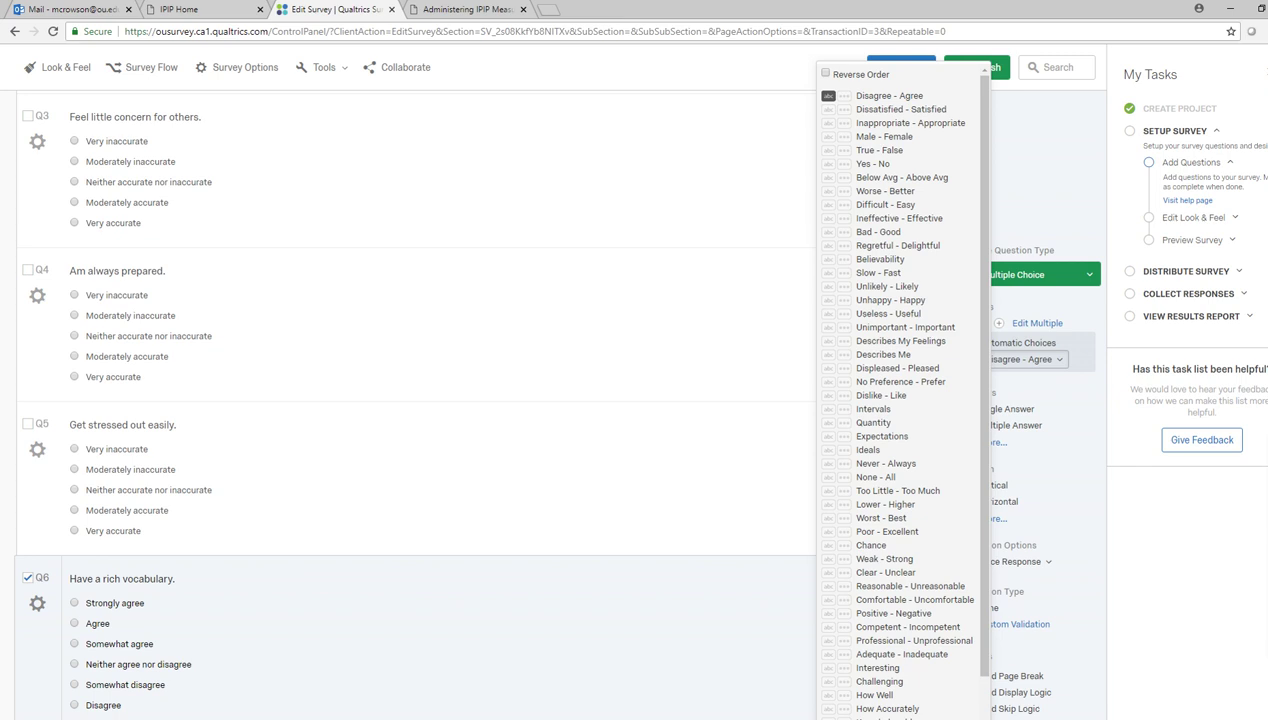
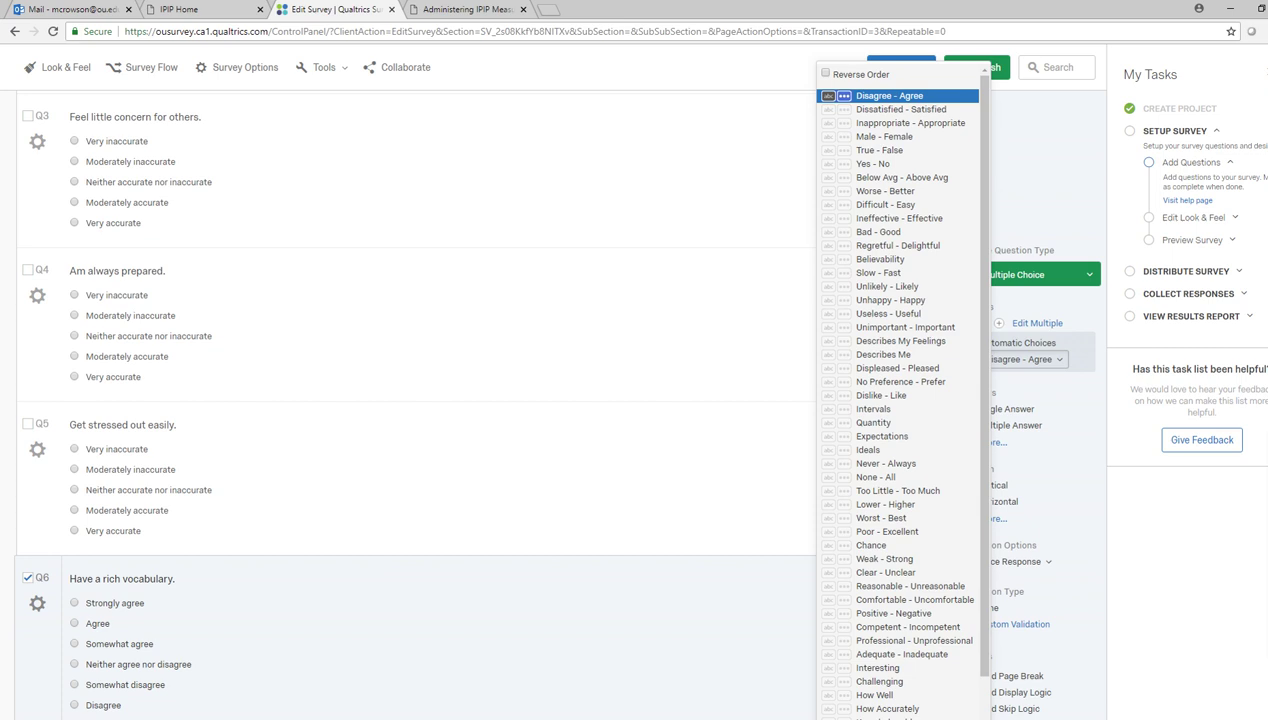
{"action": "left_click", "coordinate": [889, 95]}
- Try the horizontal layout for Q6's answer choices and switch them back to vertical
{"action": "scroll", "coordinate": [120, 577], "scroll_direction": "down", "scroll_amount": 1}
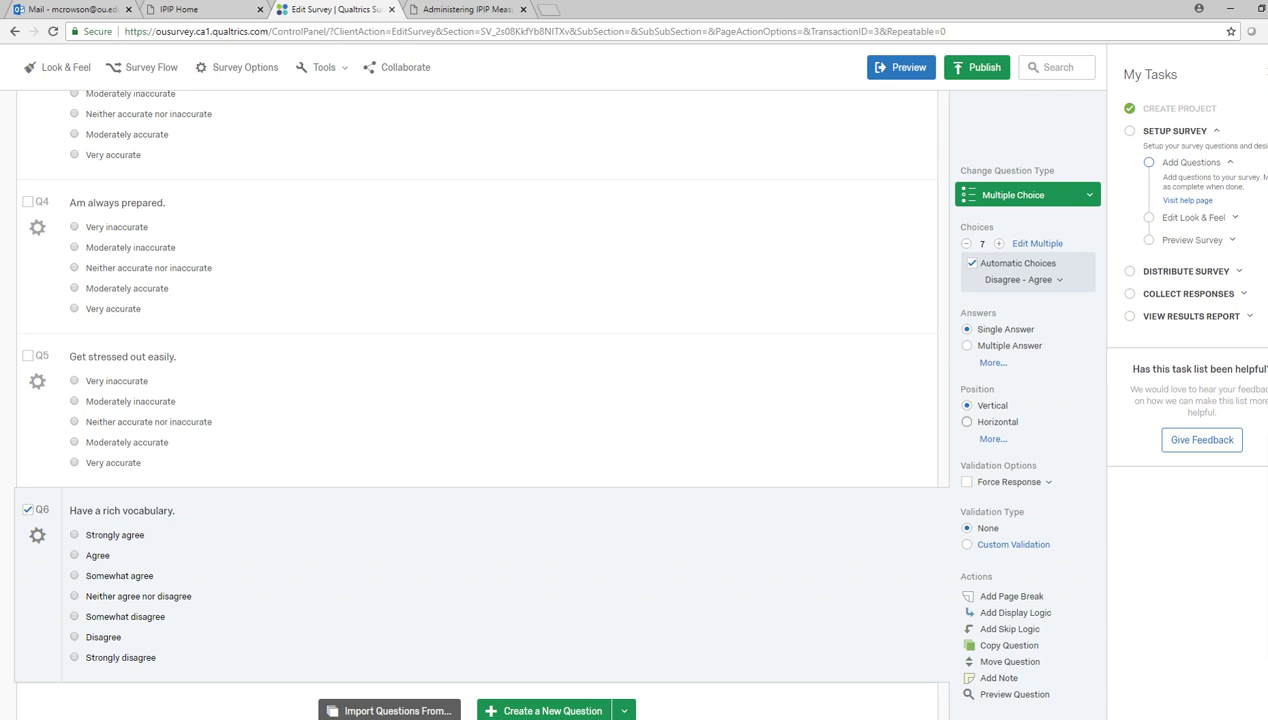
{"action": "left_click", "coordinate": [967, 422]}
{"action": "left_click", "coordinate": [967, 405]}
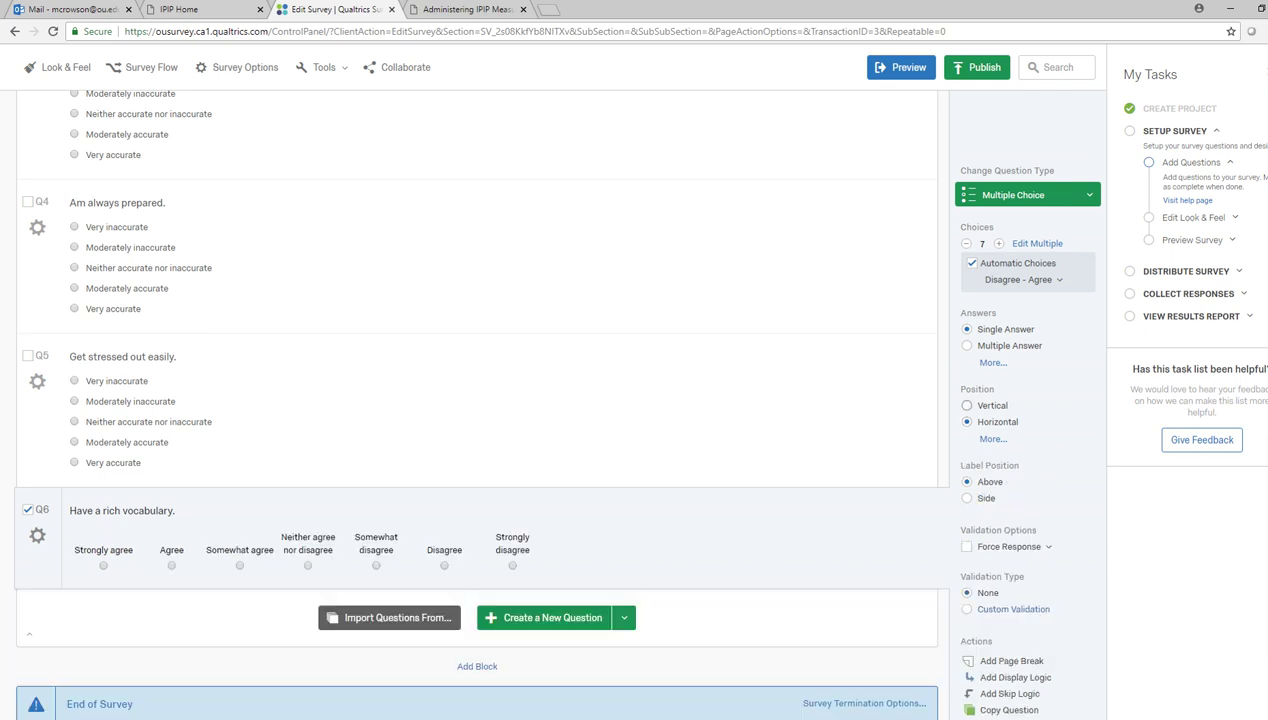
{"action": "left_click", "coordinate": [967, 421]}
{"action": "left_click", "coordinate": [967, 405]}
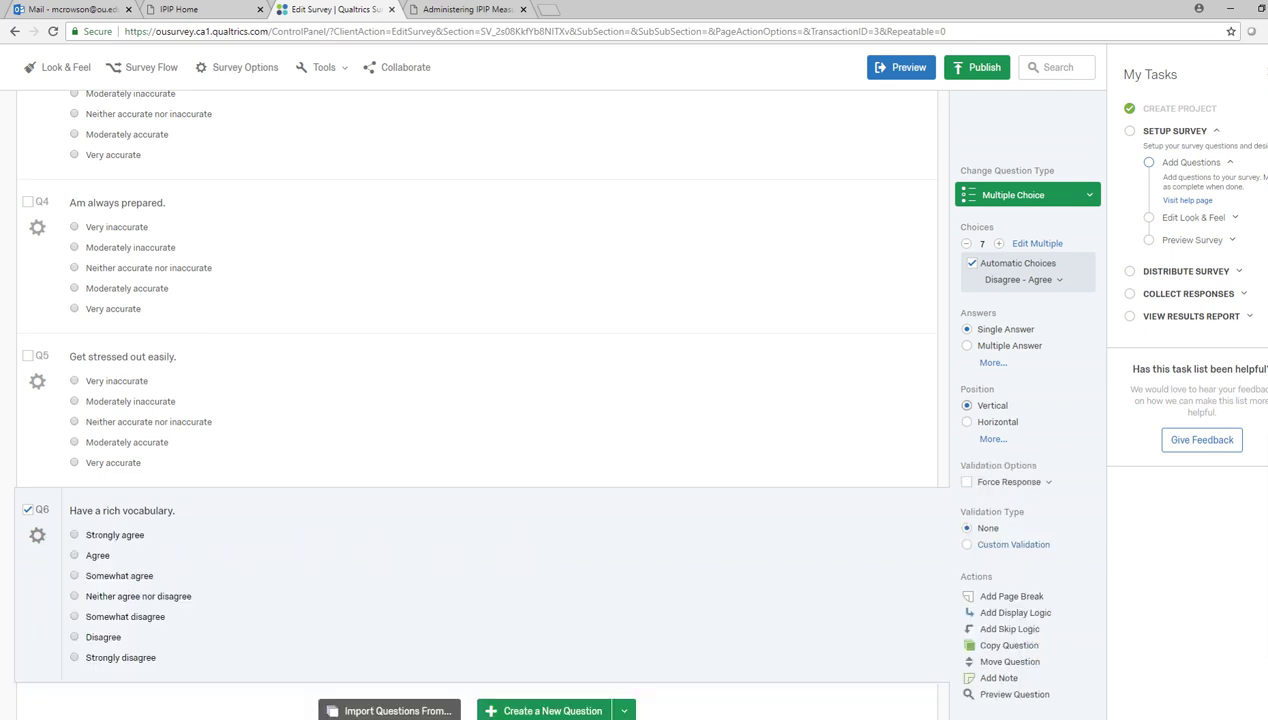
{"action": "left_click", "coordinate": [967, 421]}
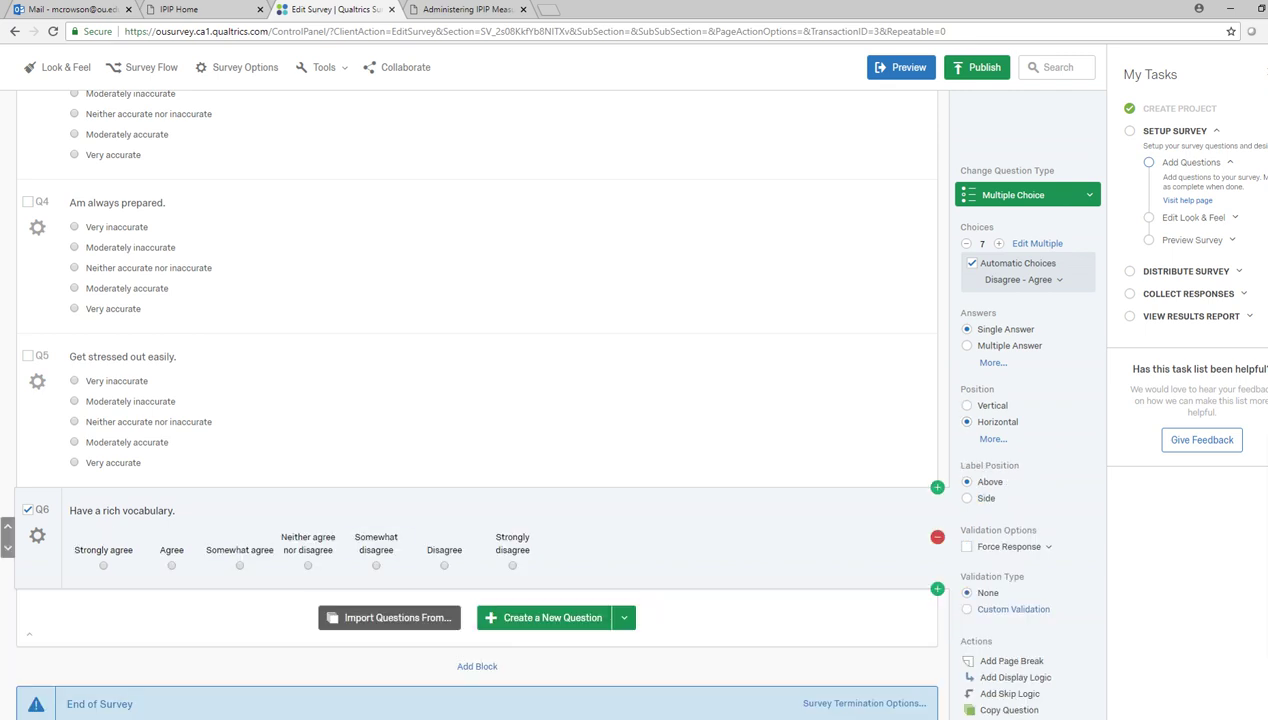
{"action": "left_click", "coordinate": [967, 405]}
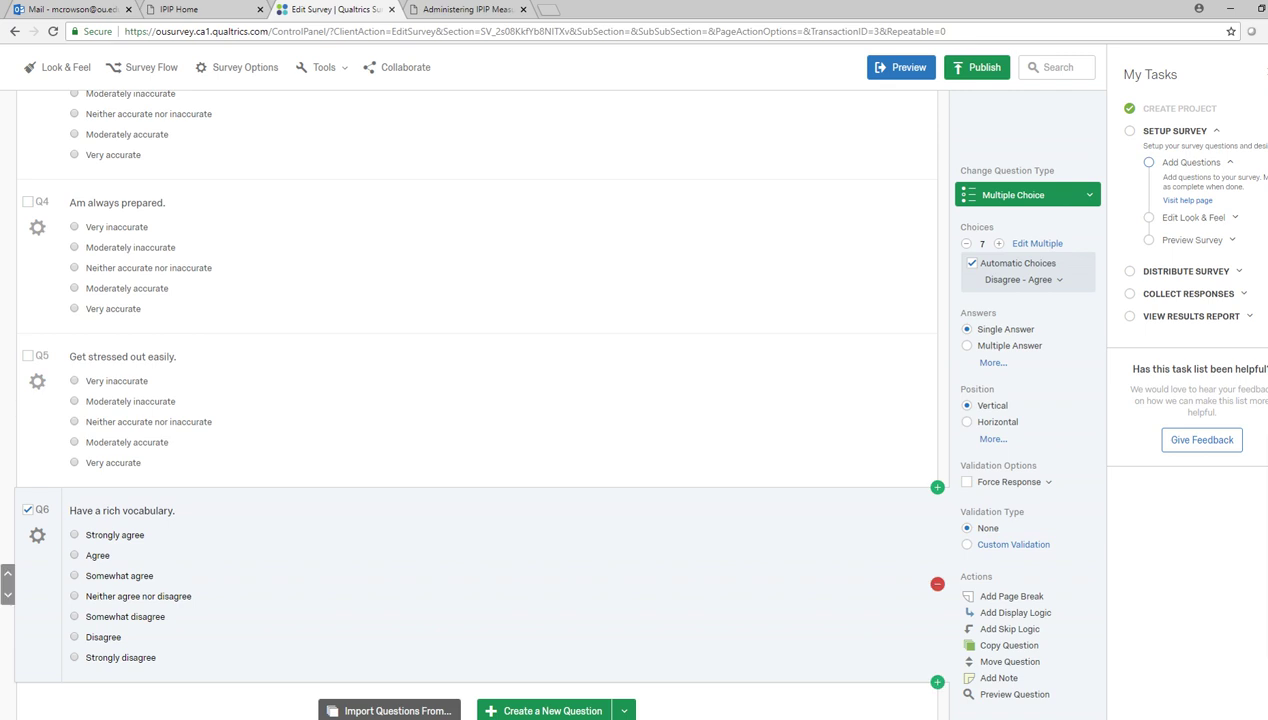
- Reverse the order of Q6's automatic Disagree - Agree choices so they start with "Strongly disagree"
{"action": "left_click", "coordinate": [120, 657]}
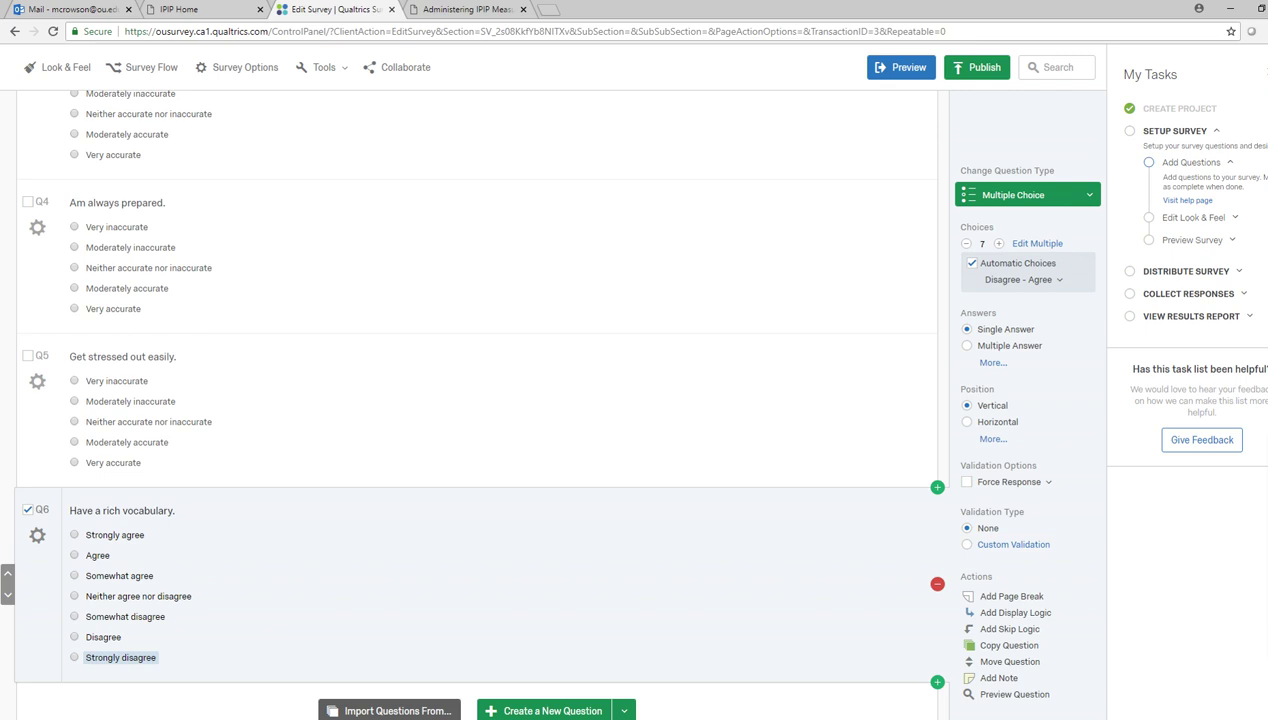
{"action": "key", "text": "Escape"}
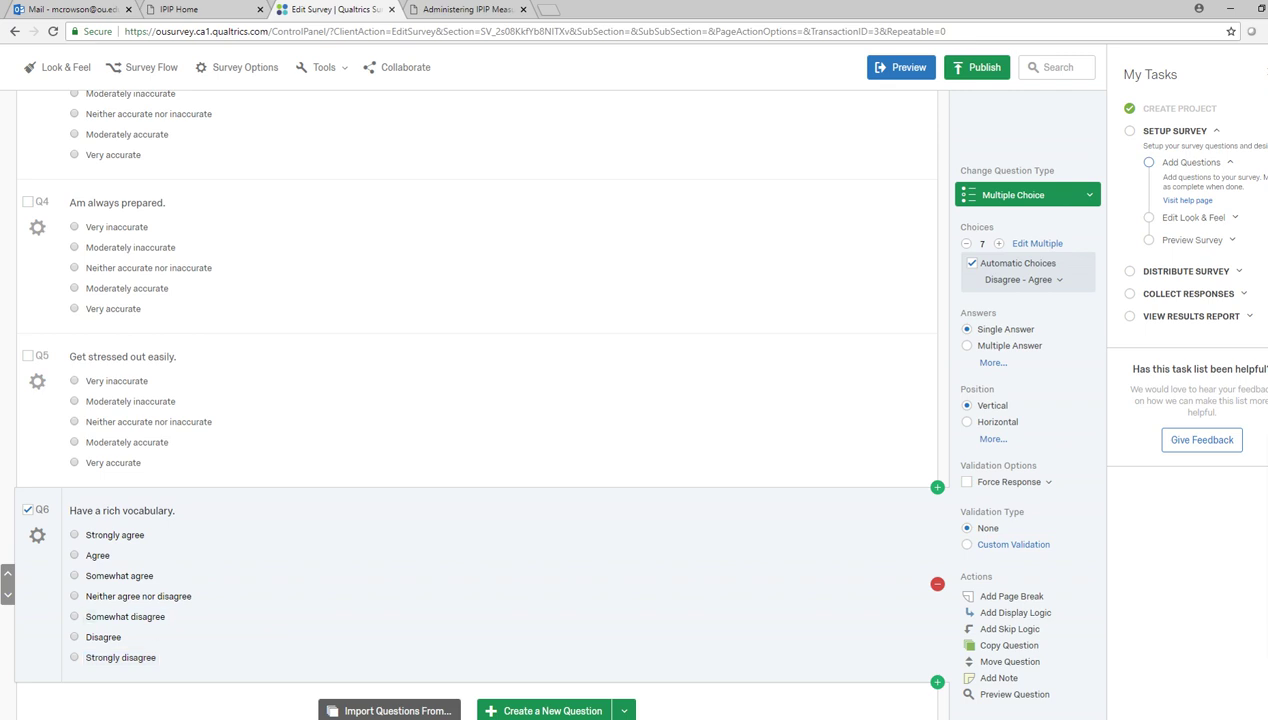
{"action": "left_click", "coordinate": [1022, 279]}
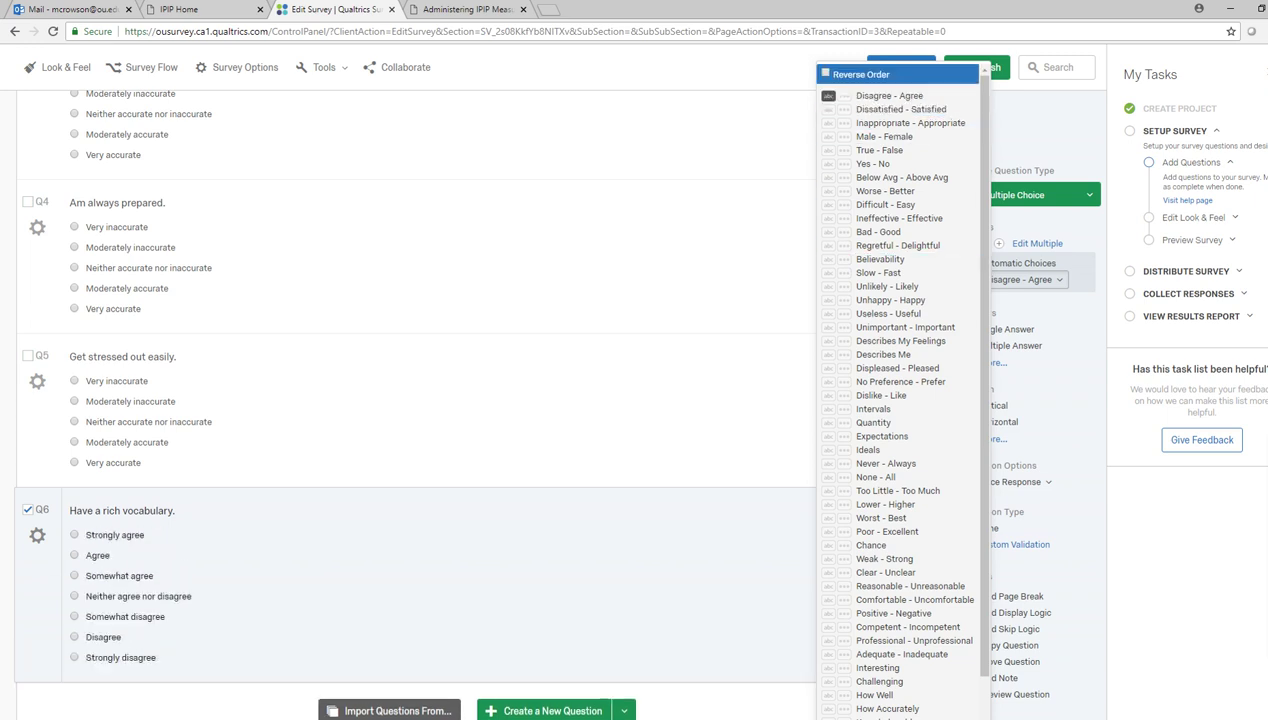
{"action": "left_click", "coordinate": [860, 74]}
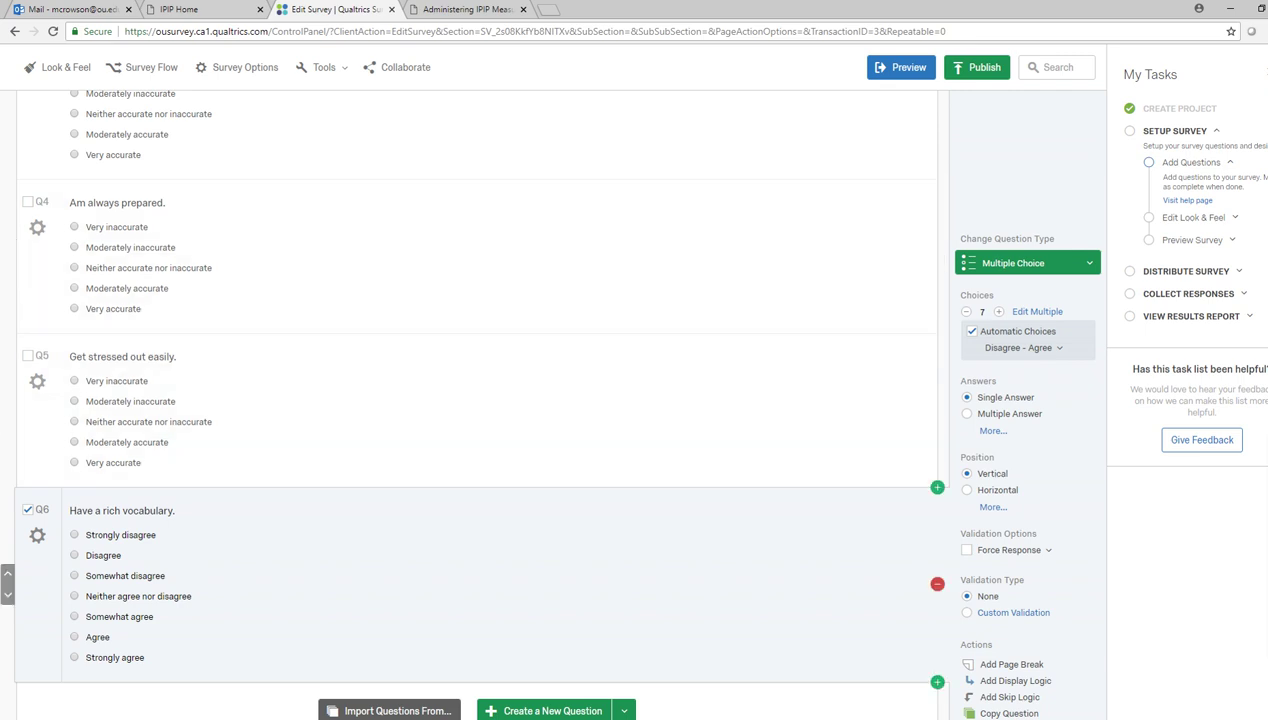
- Copy all five of Q5's accuracy choices from its multiple-choice text editor
{"action": "left_click", "coordinate": [480, 410]}
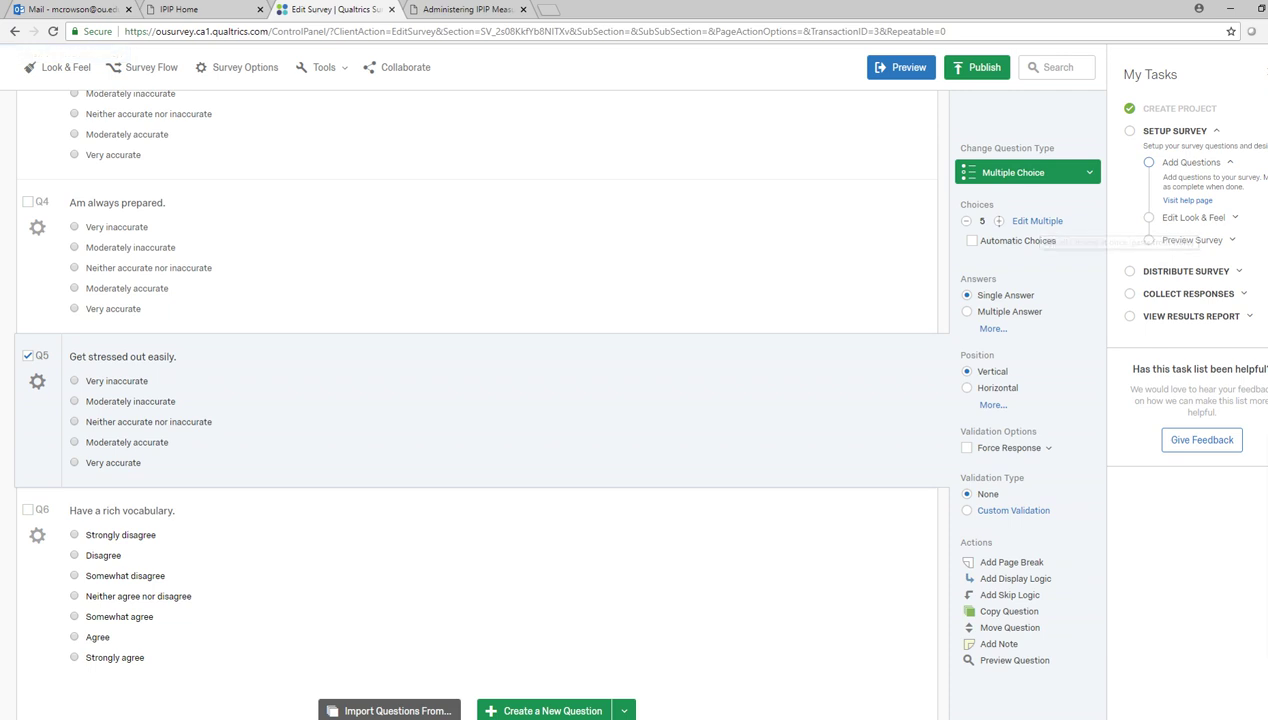
{"action": "left_click", "coordinate": [1037, 221]}
{"action": "key", "text": "ctrl+a"}
{"action": "key", "text": "ctrl+c"}
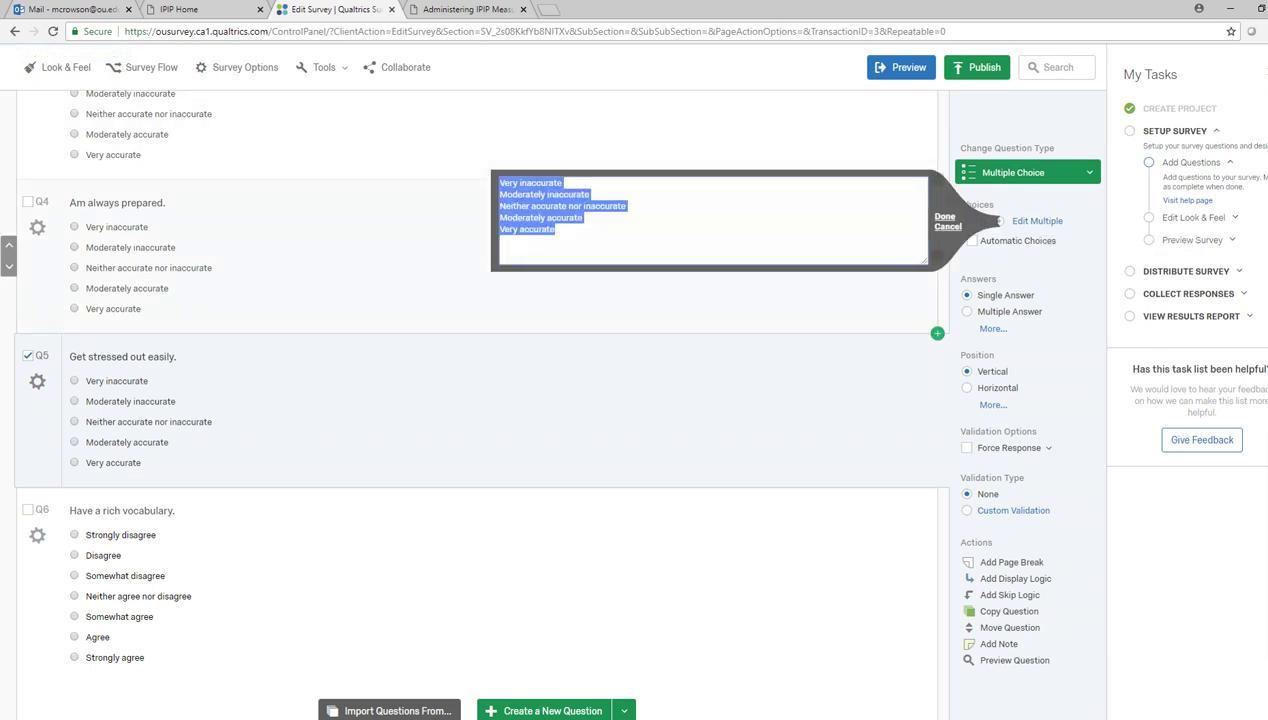
- Replace all of Q6's agreement choices with the five accuracy choices copied from Q5
{"action": "left_click", "coordinate": [480, 570]}
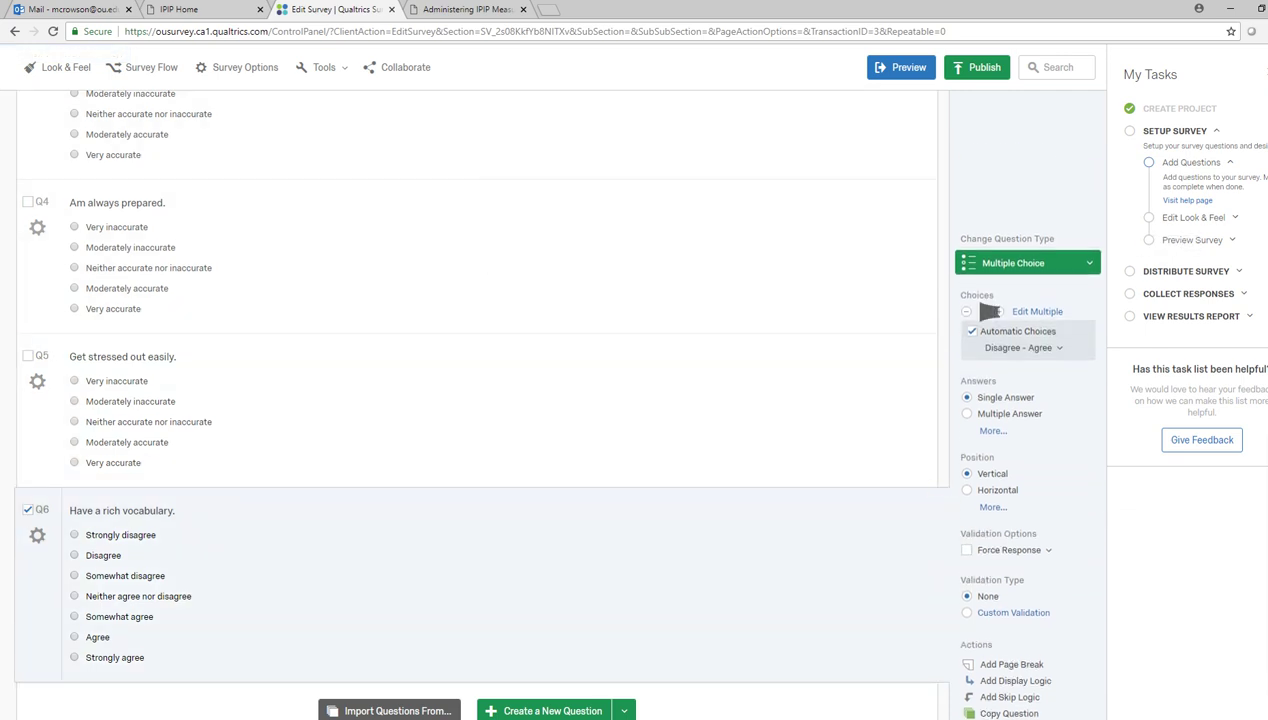
{"action": "left_click", "coordinate": [1037, 311]}
{"action": "key", "text": "ctrl+a"}
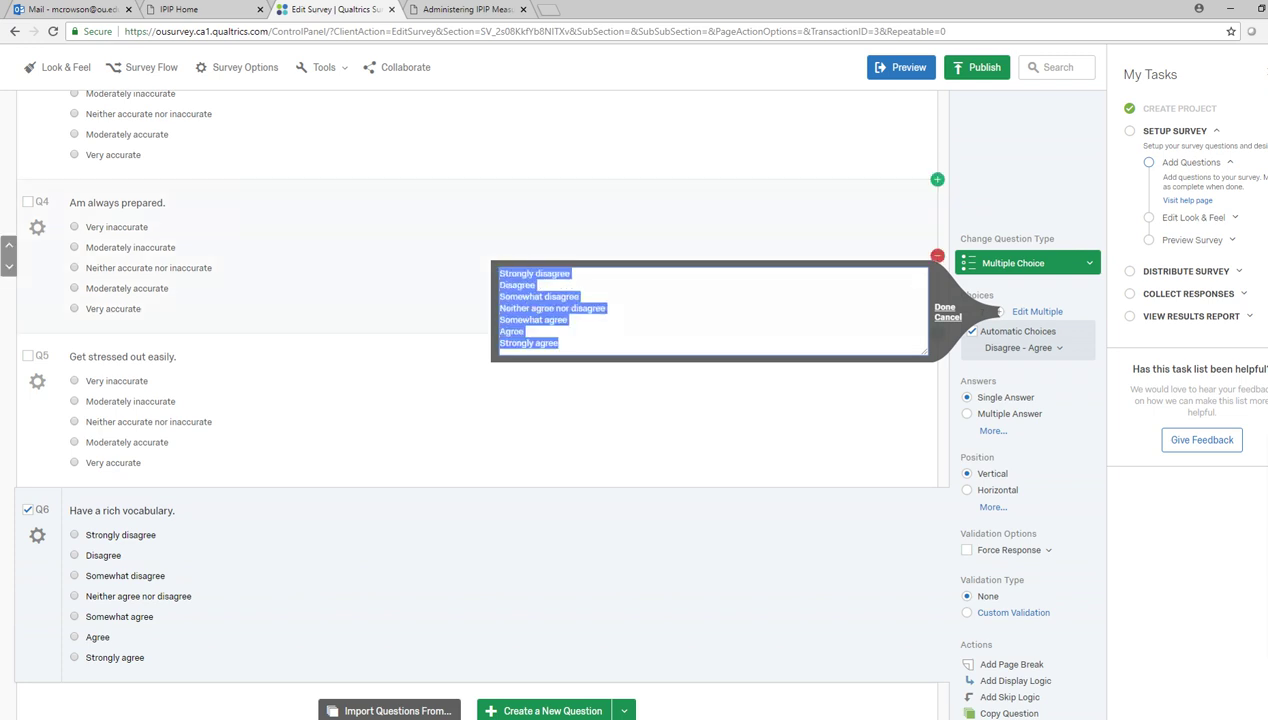
{"action": "key", "text": "BackSpace"}
{"action": "key", "text": "ctrl+v"}
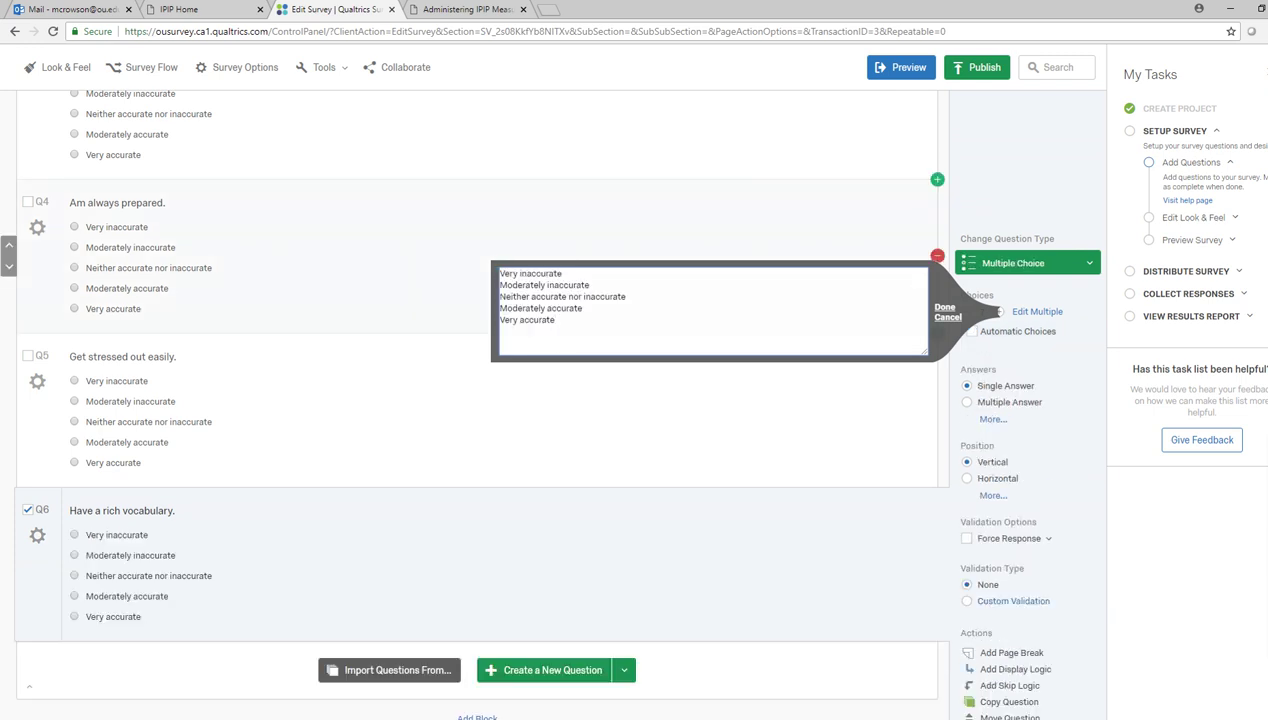
{"action": "key", "text": "Escape"}
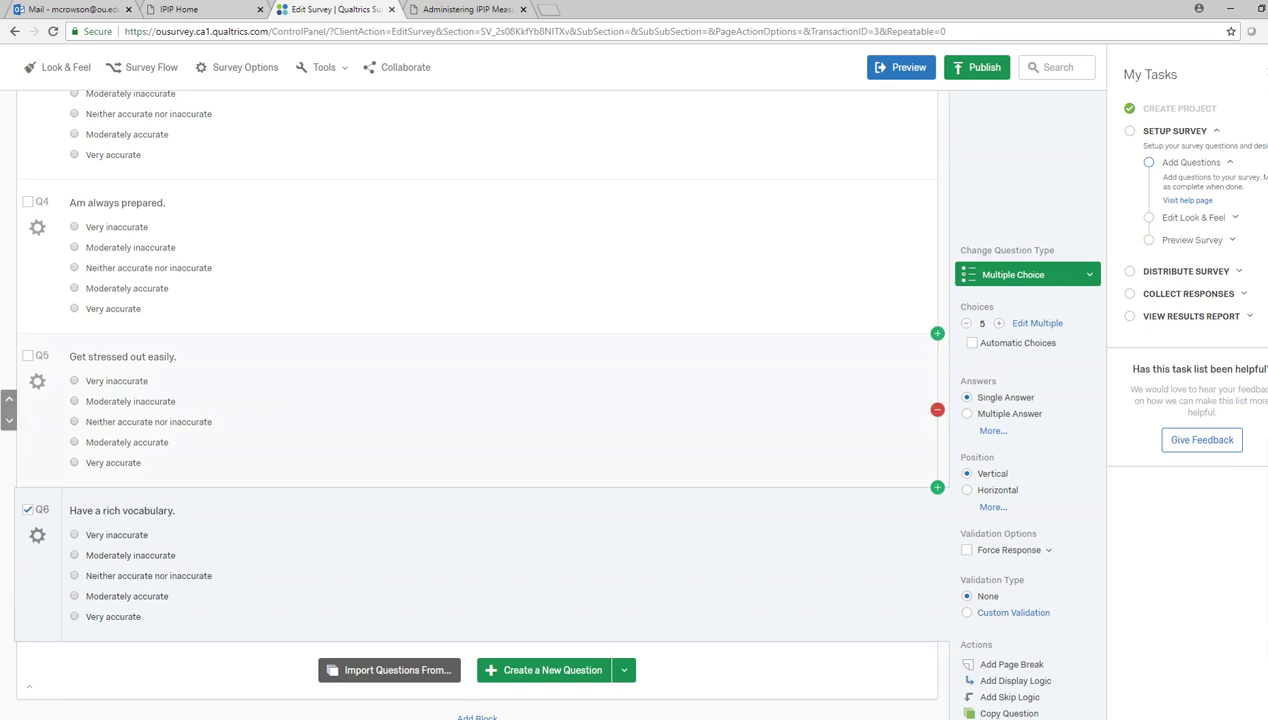
{"action": "scroll", "coordinate": [546, 450], "scroll_direction": "down", "scroll_amount": 1}
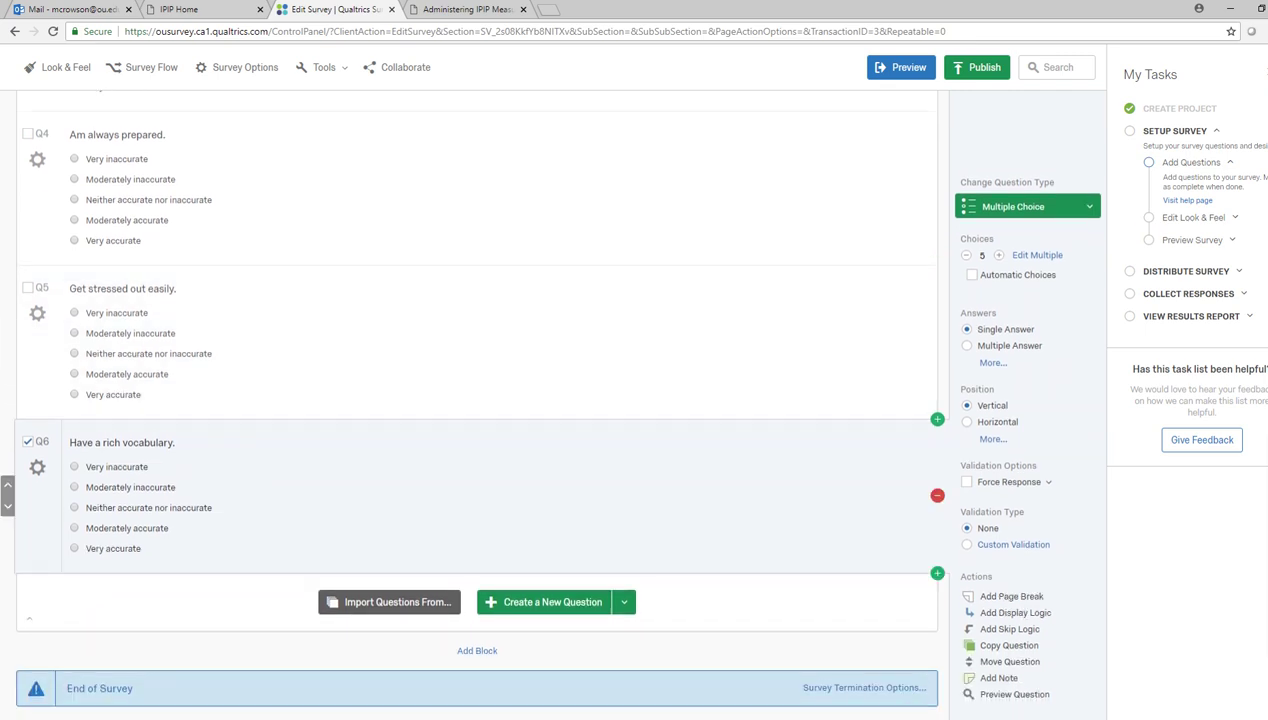
{"action": "scroll", "coordinate": [546, 405], "scroll_direction": "down", "scroll_amount": 1}
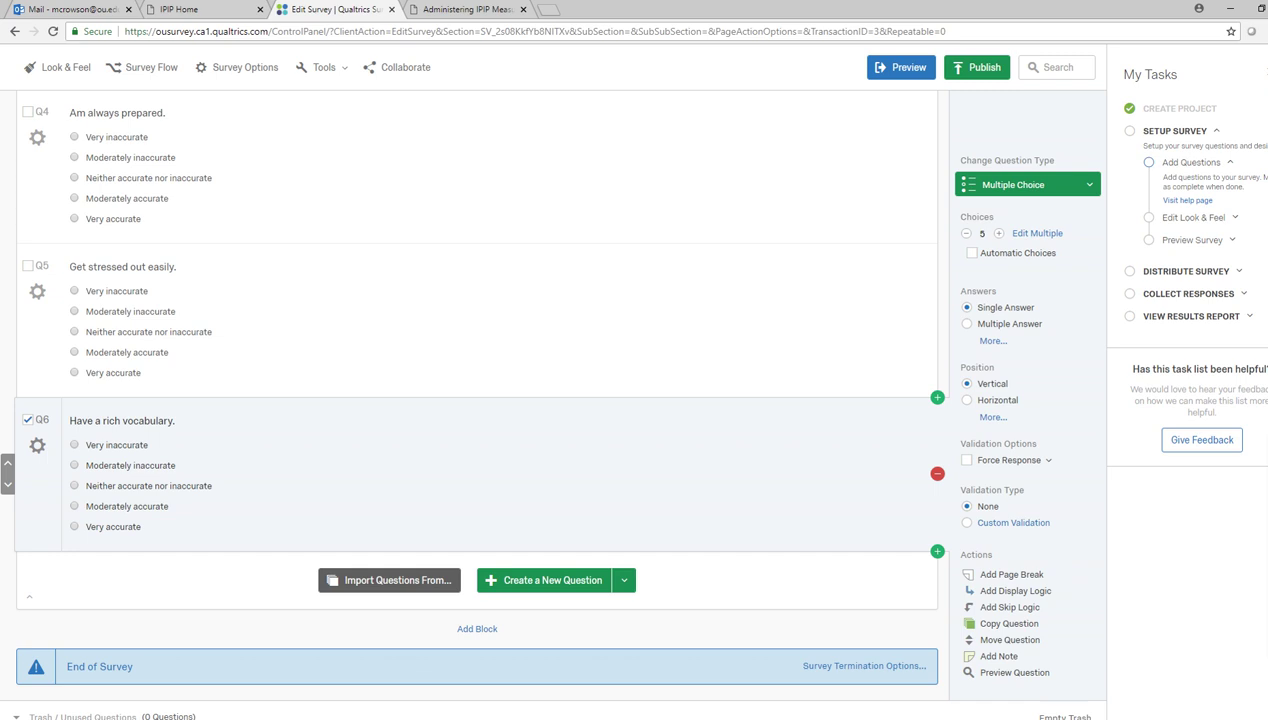
- Rename the default question block that holds the instructions and personality items as "Big five personality traits"
{"action": "scroll", "coordinate": [476, 400], "scroll_direction": "up", "scroll_amount": 8}
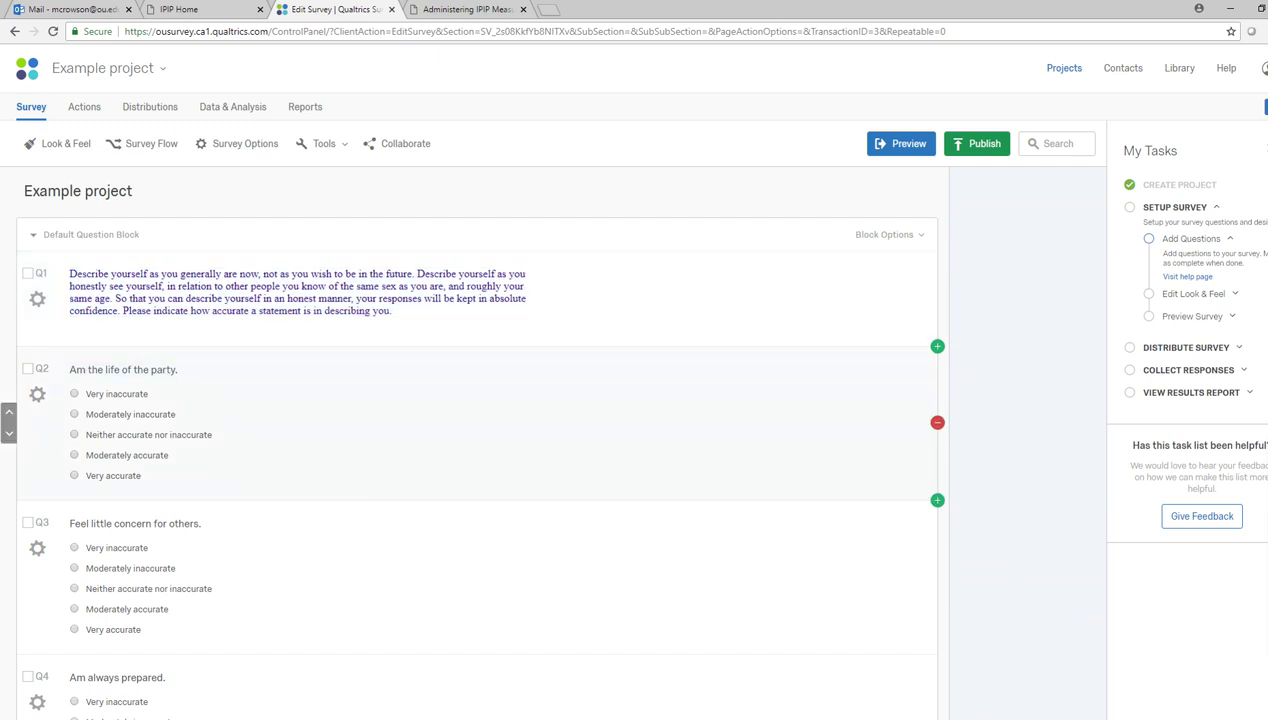
{"action": "scroll", "coordinate": [476, 440], "scroll_direction": "down", "scroll_amount": 3}
{"action": "scroll", "coordinate": [476, 400], "scroll_direction": "down", "scroll_amount": 3}
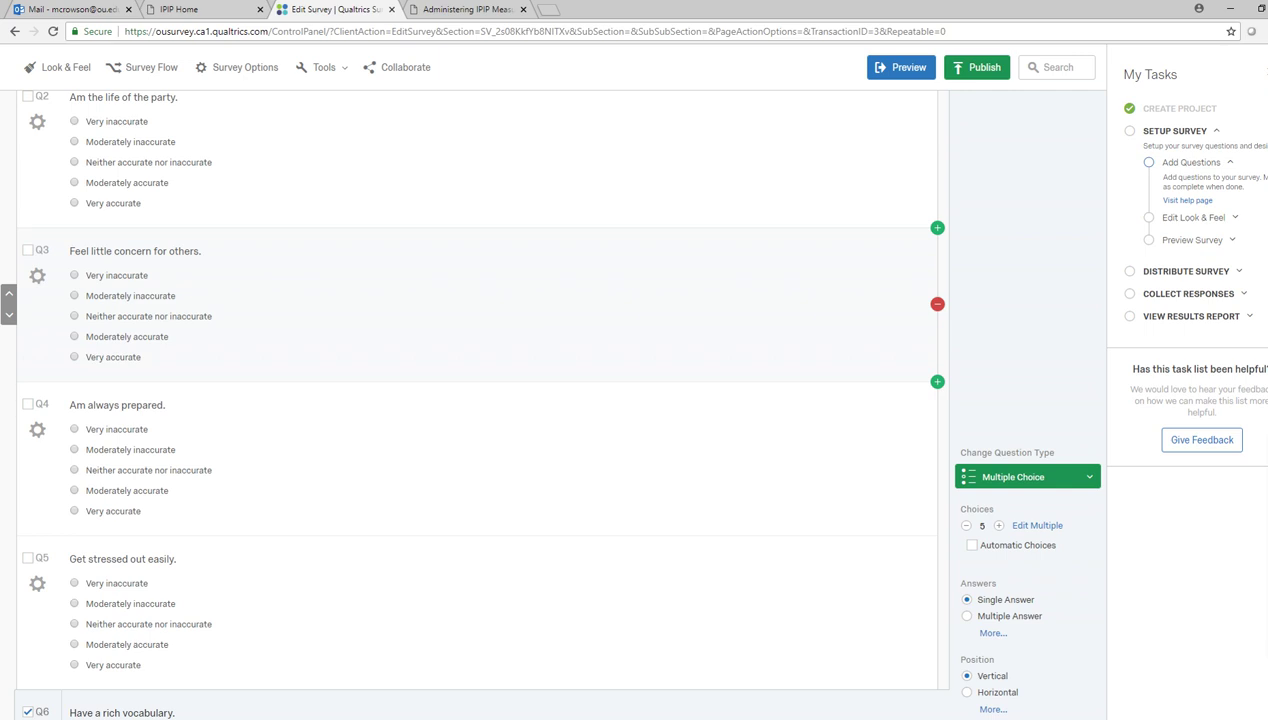
{"action": "scroll", "coordinate": [476, 400], "scroll_direction": "down", "scroll_amount": 1}
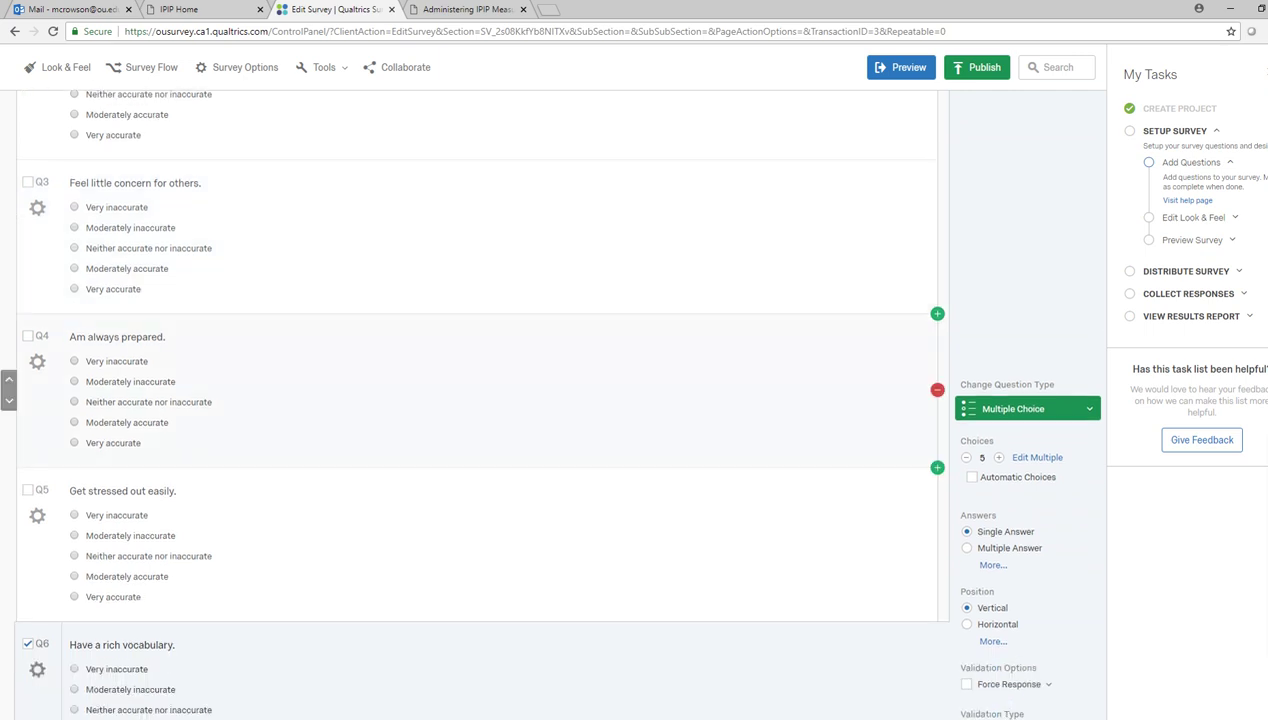
{"action": "scroll", "coordinate": [476, 390], "scroll_direction": "up", "scroll_amount": 5}
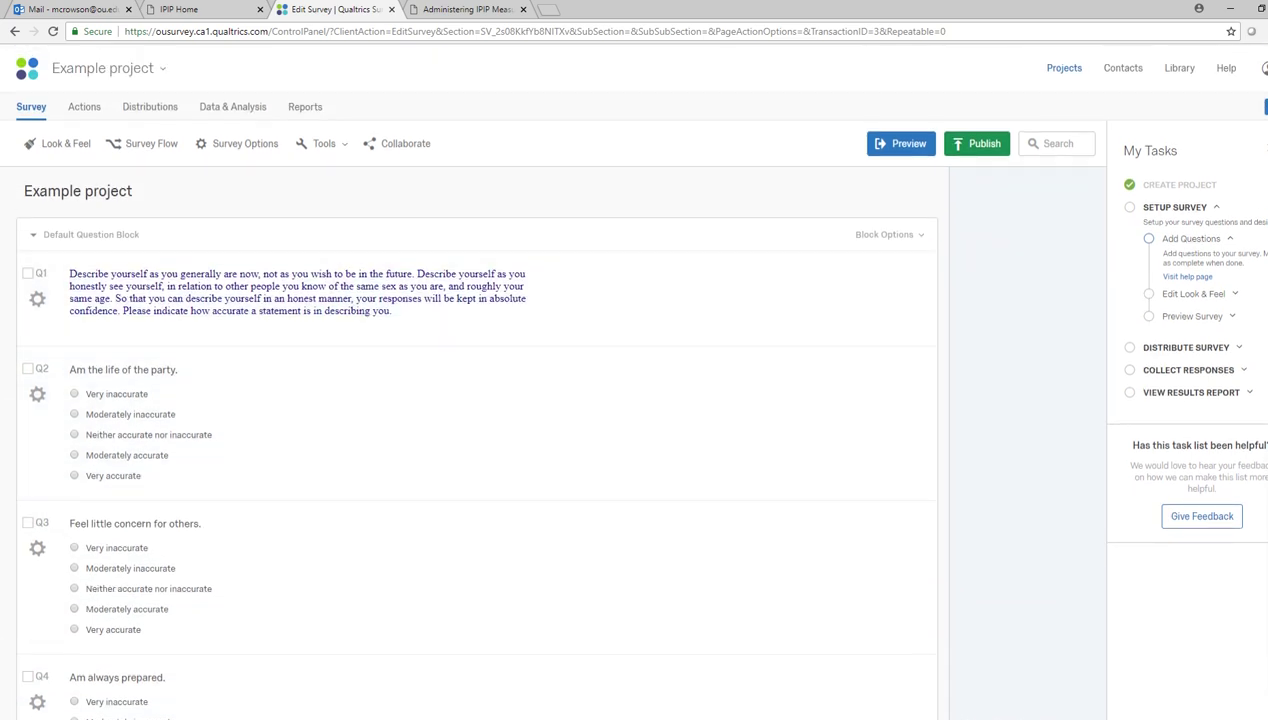
{"action": "left_click", "coordinate": [94, 234]}
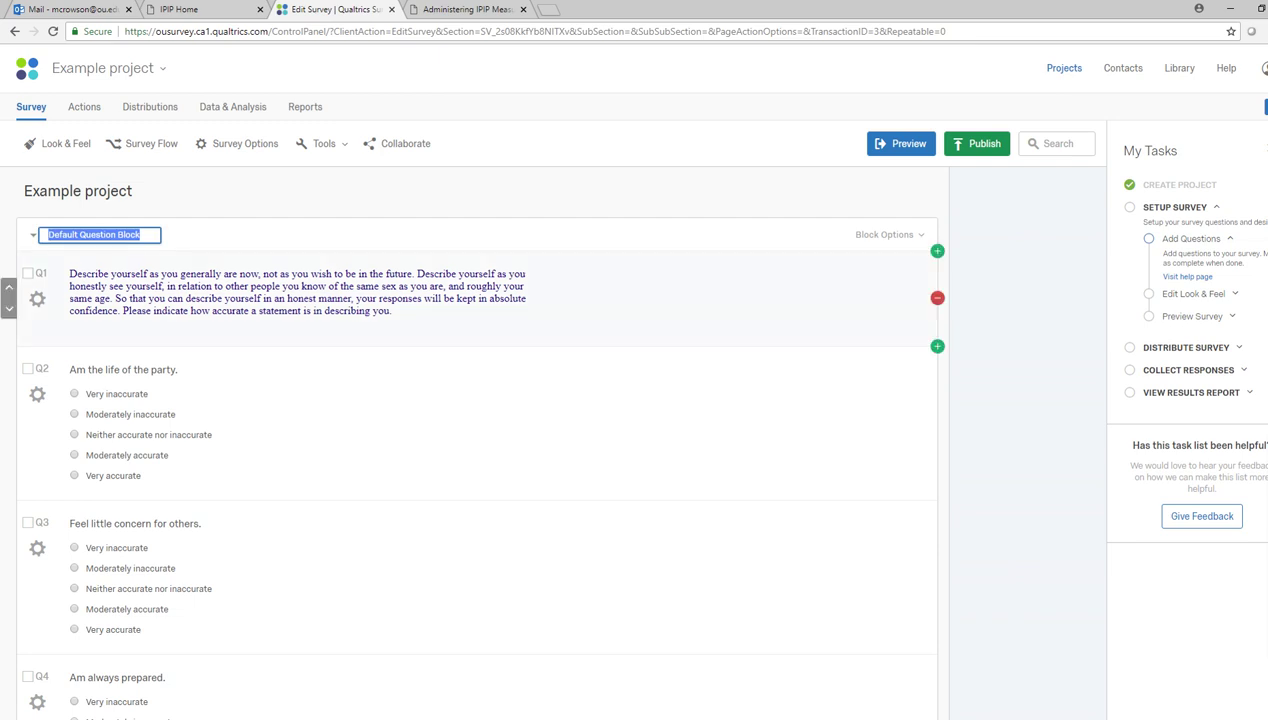
{"action": "type", "text": "Big f"}
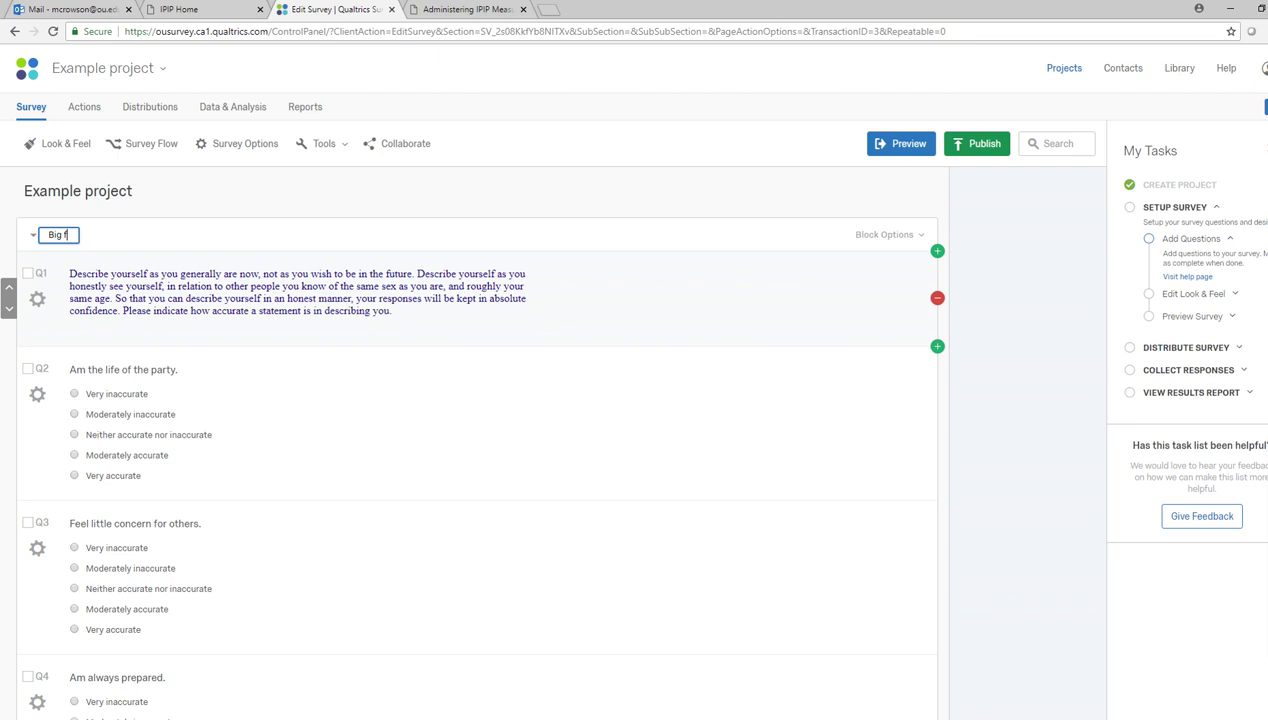
{"action": "type", "text": "ive personality traits"}
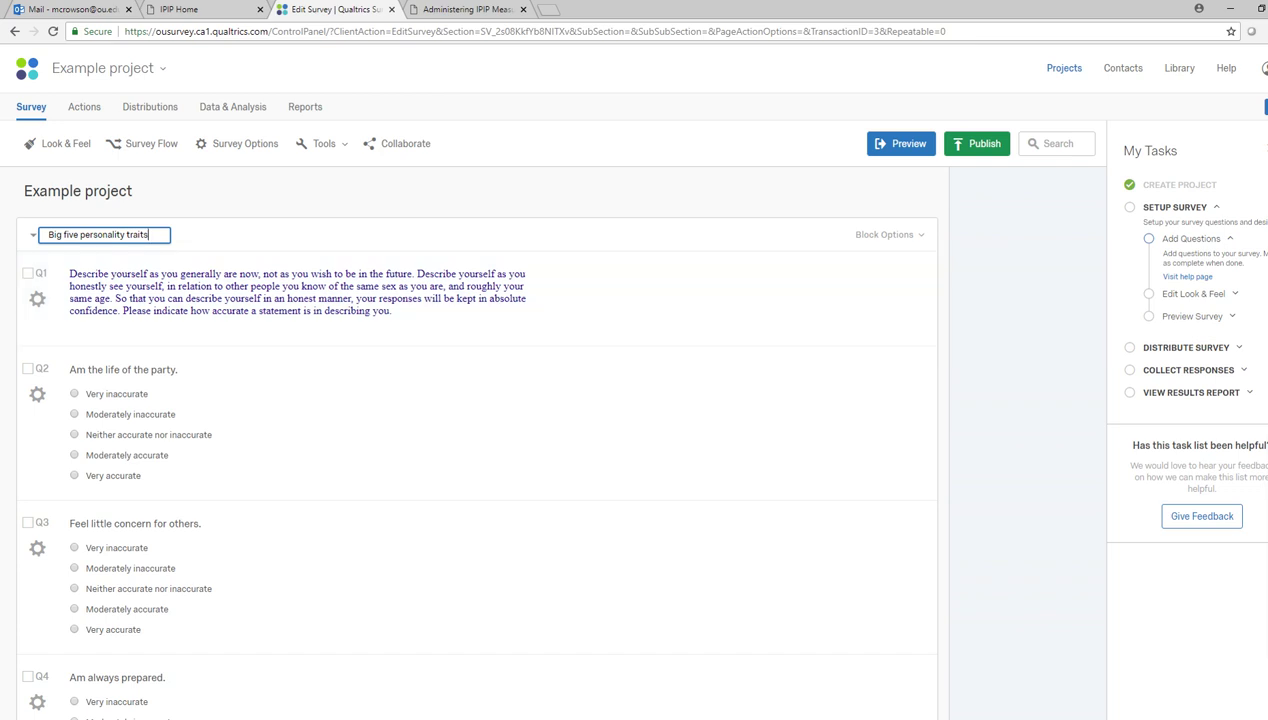
{"action": "key", "text": "Return"}
- Add a new block at the end of the survey and name it "Need for cognition"
{"action": "scroll", "coordinate": [476, 420], "scroll_direction": "down", "scroll_amount": 6}
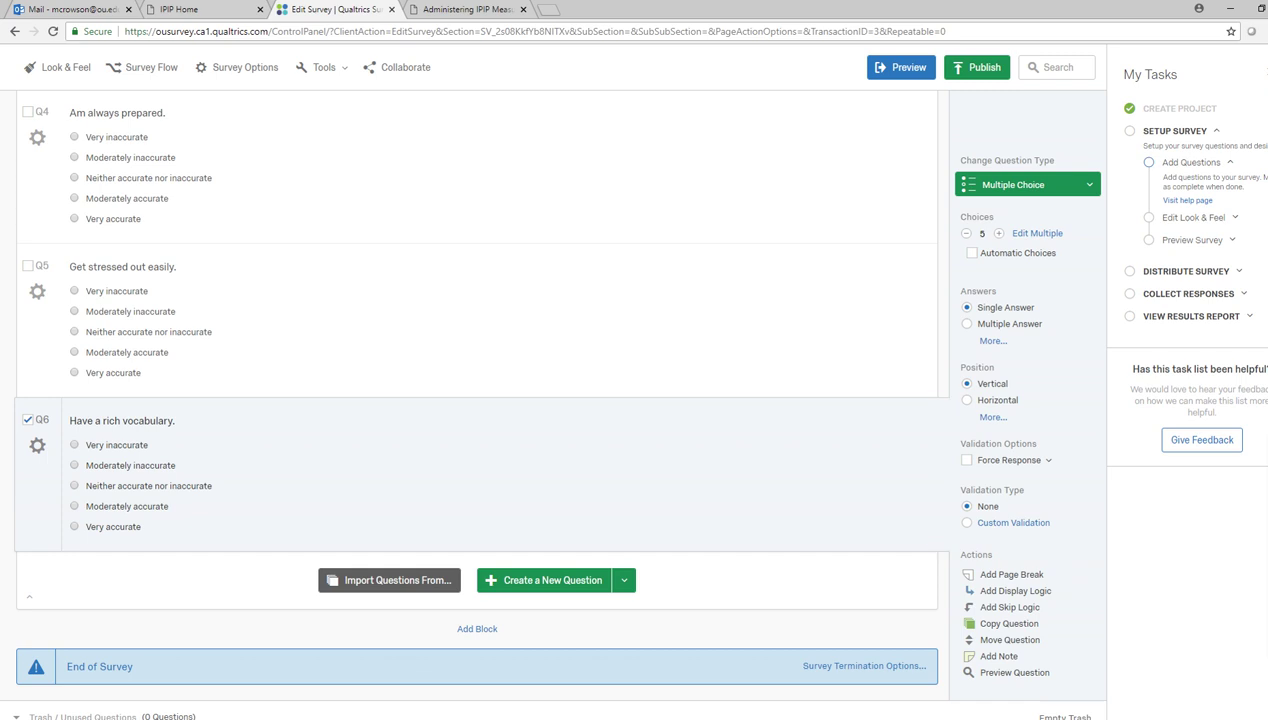
{"action": "left_click", "coordinate": [477, 628]}
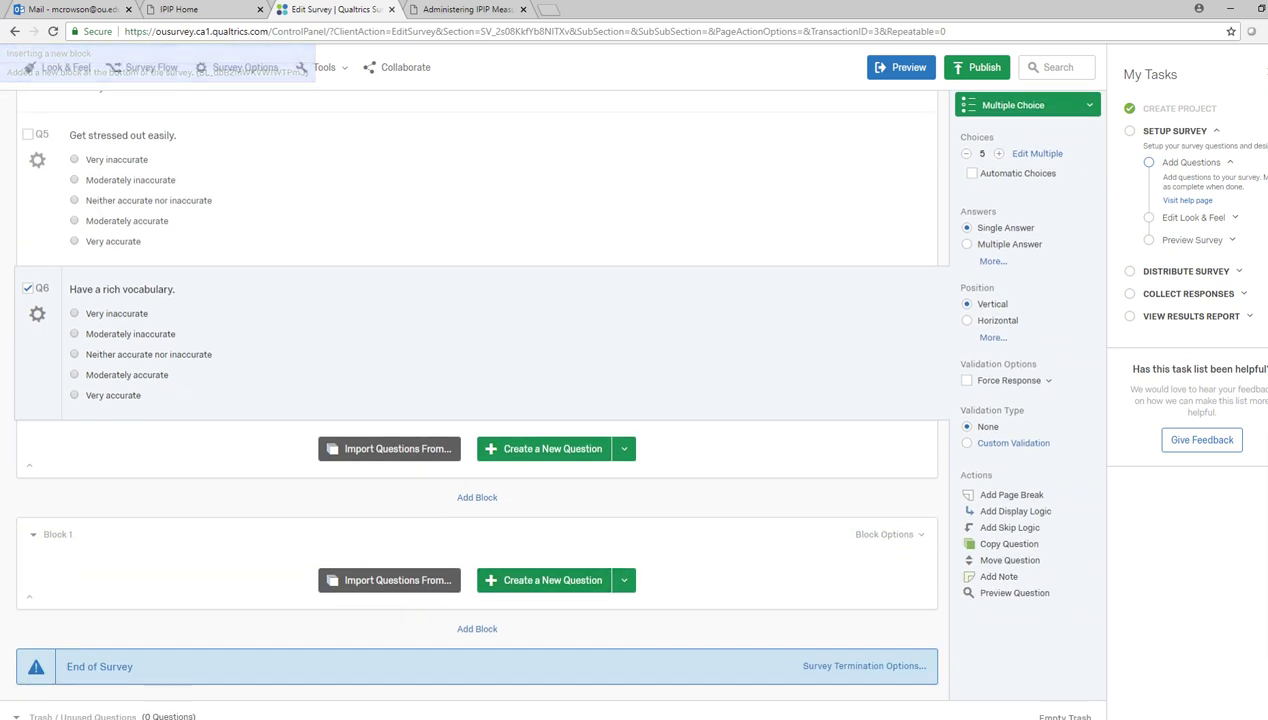
{"action": "left_click", "coordinate": [58, 534]}
{"action": "type", "text": "N"}
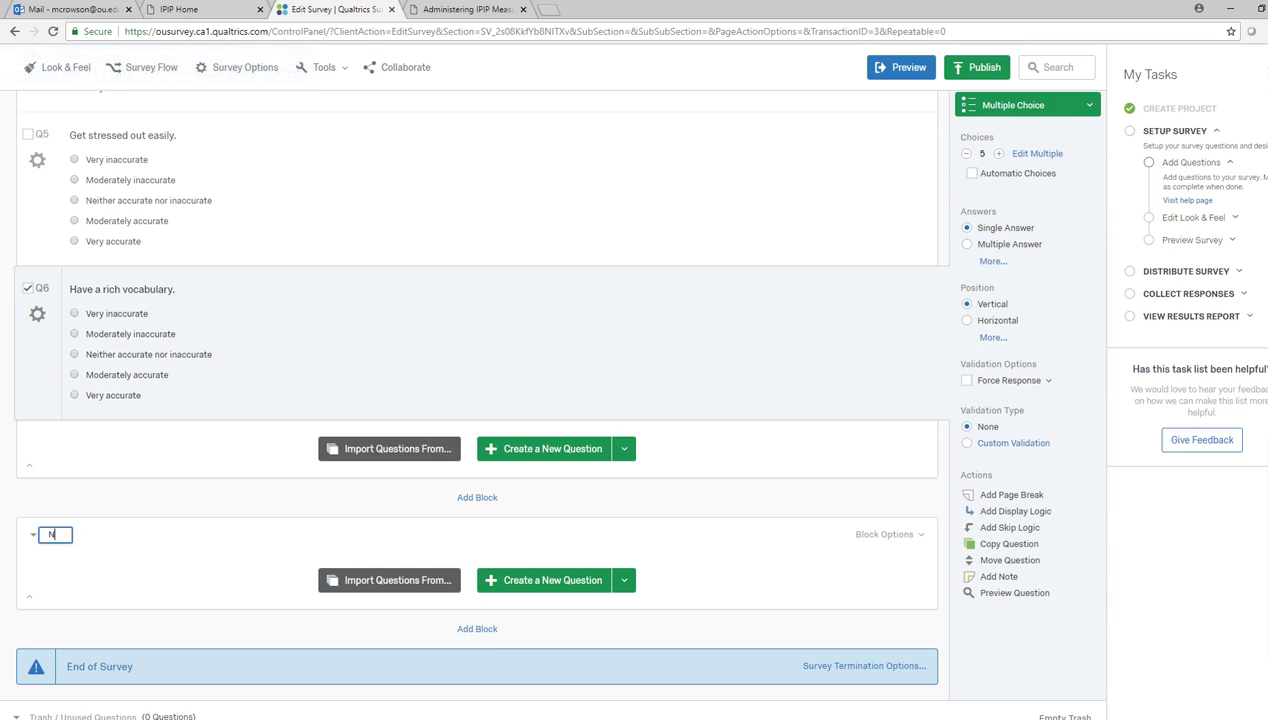
{"action": "type", "text": "eed for cogntion"}
{"action": "key", "text": "BackSpace"}
{"action": "key", "text": "BackSpace"}
{"action": "key", "text": "BackSpace"}
{"action": "key", "text": "BackSpace"}
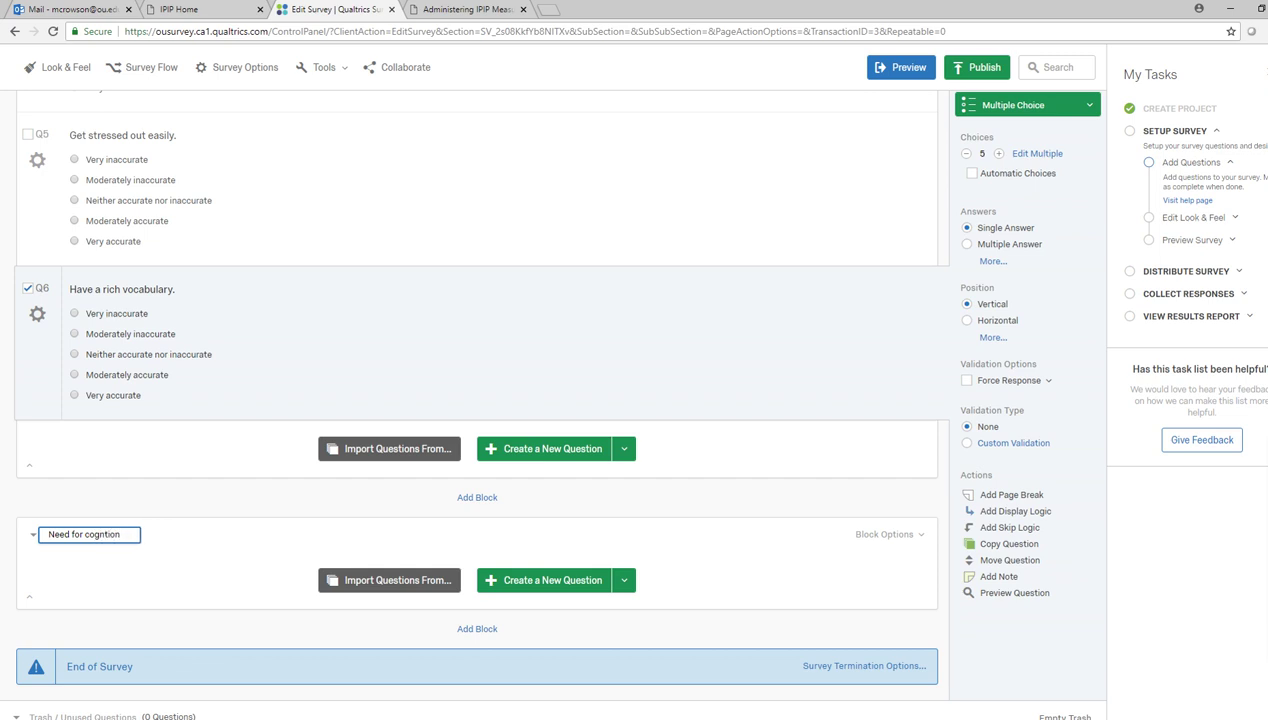
{"action": "type", "text": "ition"}
{"action": "key", "text": "Return"}
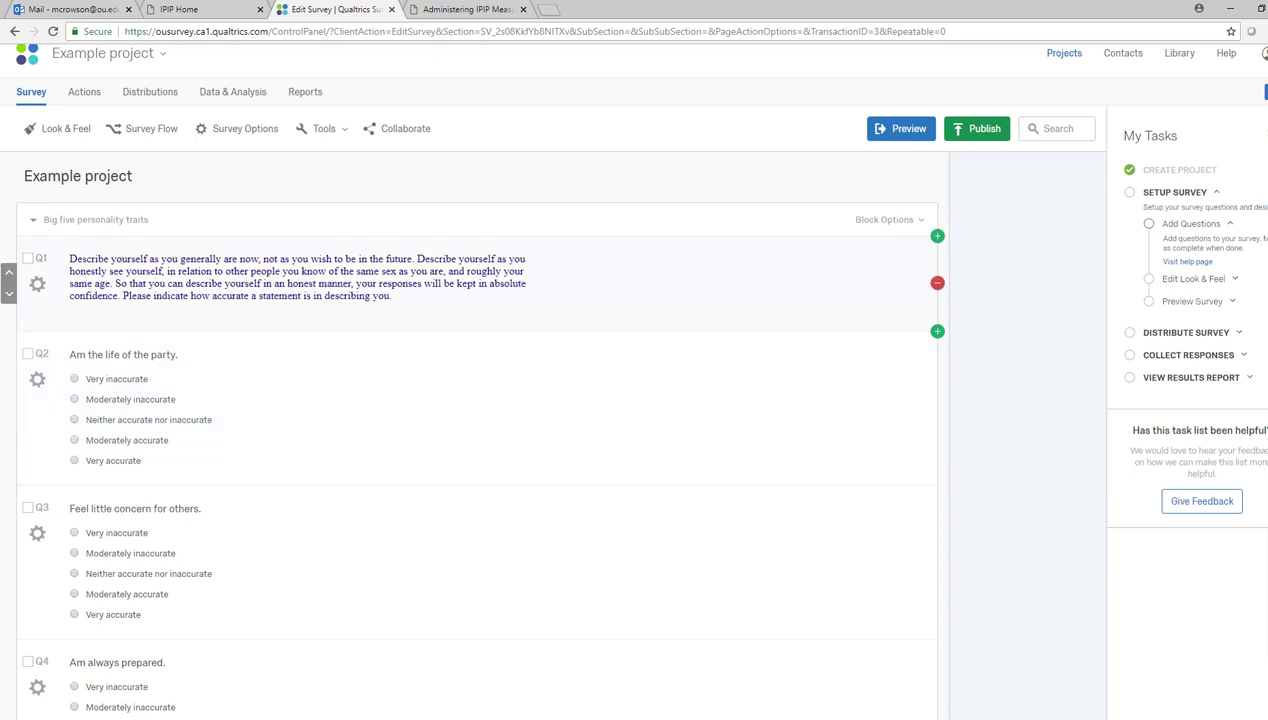
- Add another block below "Need for cognition" and name it "Demographics"
{"action": "key", "text": "ctrl+a"}
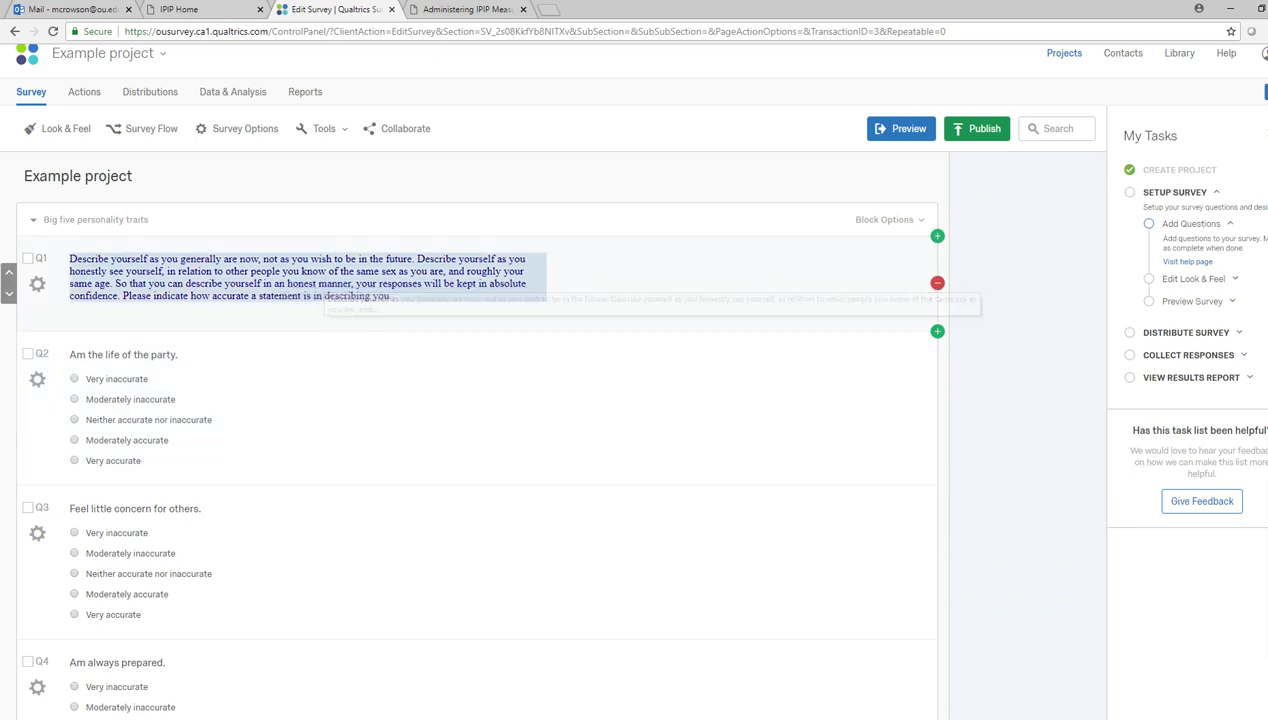
{"action": "scroll", "coordinate": [376, 298], "scroll_direction": "down", "scroll_amount": 7}
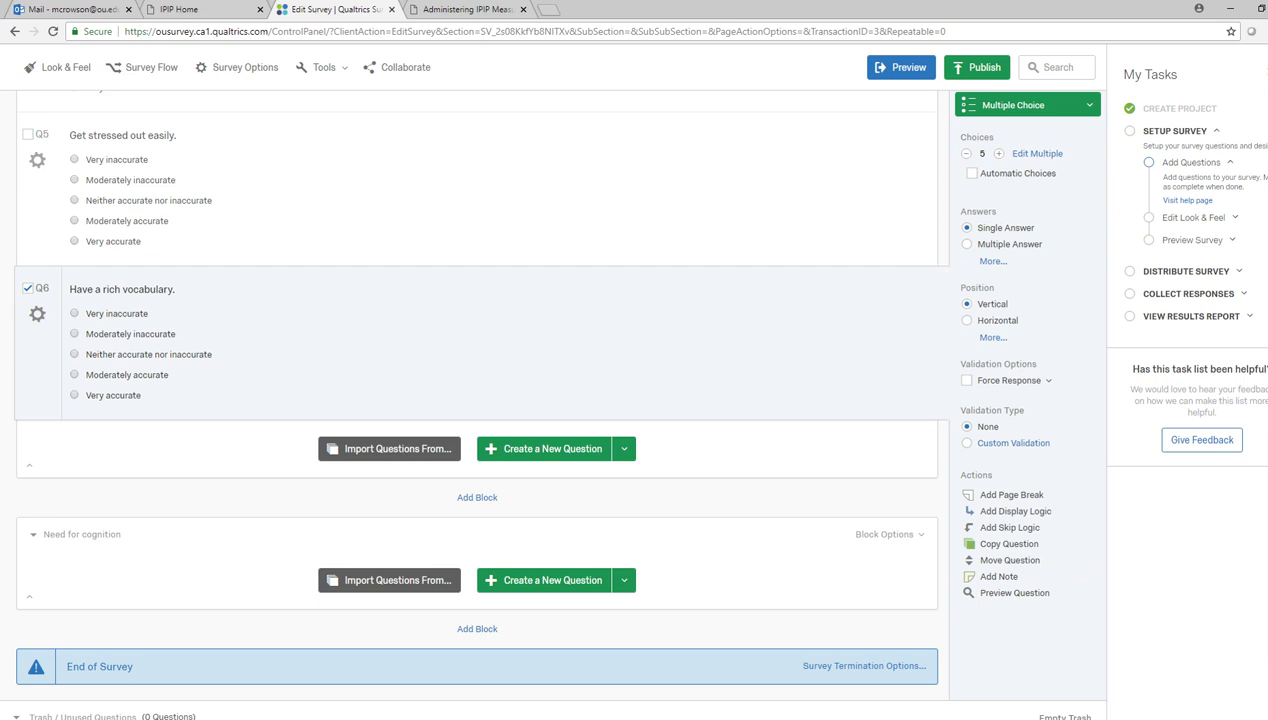
{"action": "left_click", "coordinate": [477, 628]}
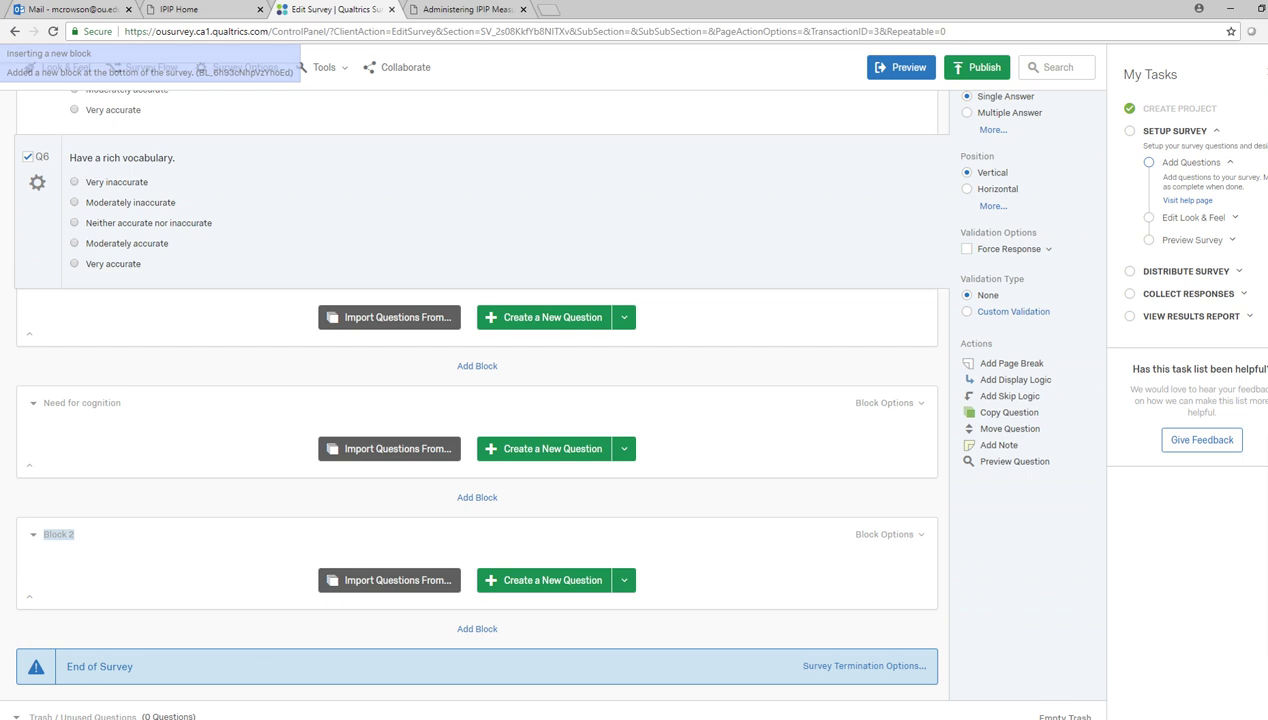
{"action": "key", "text": "BackSpace"}
{"action": "type", "text": "Demographics"}
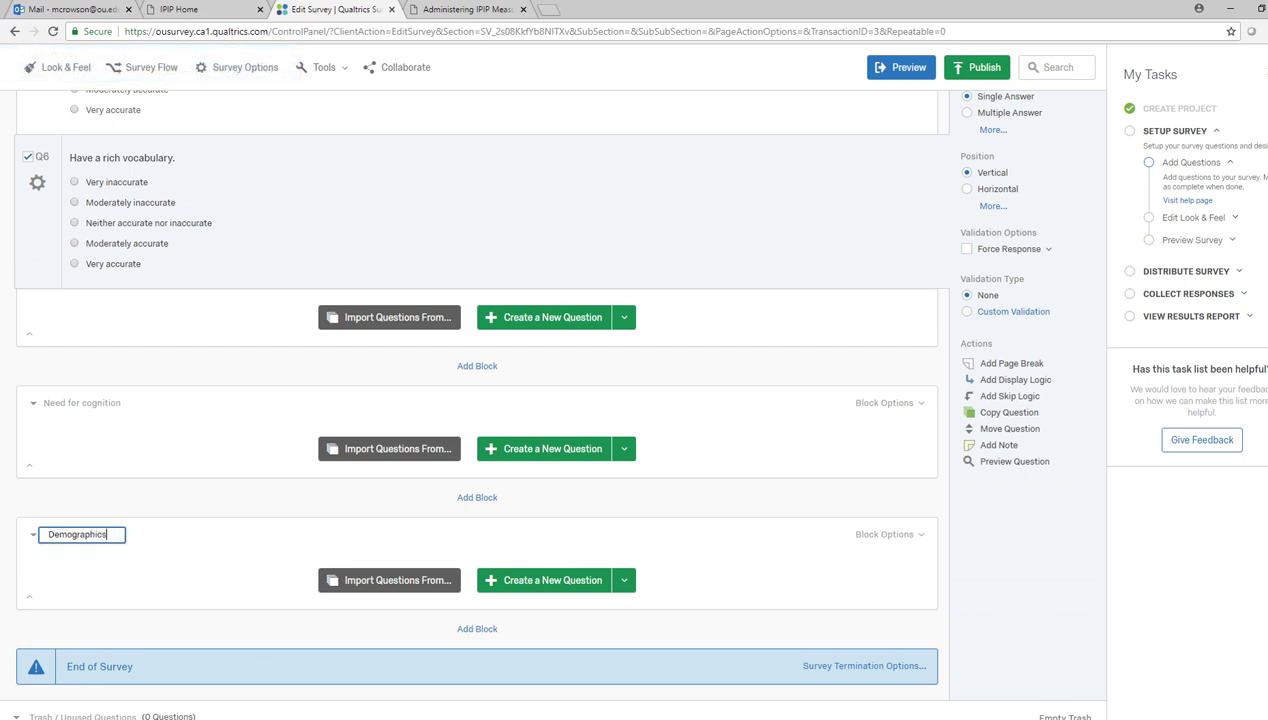
{"action": "key", "text": "Return"}
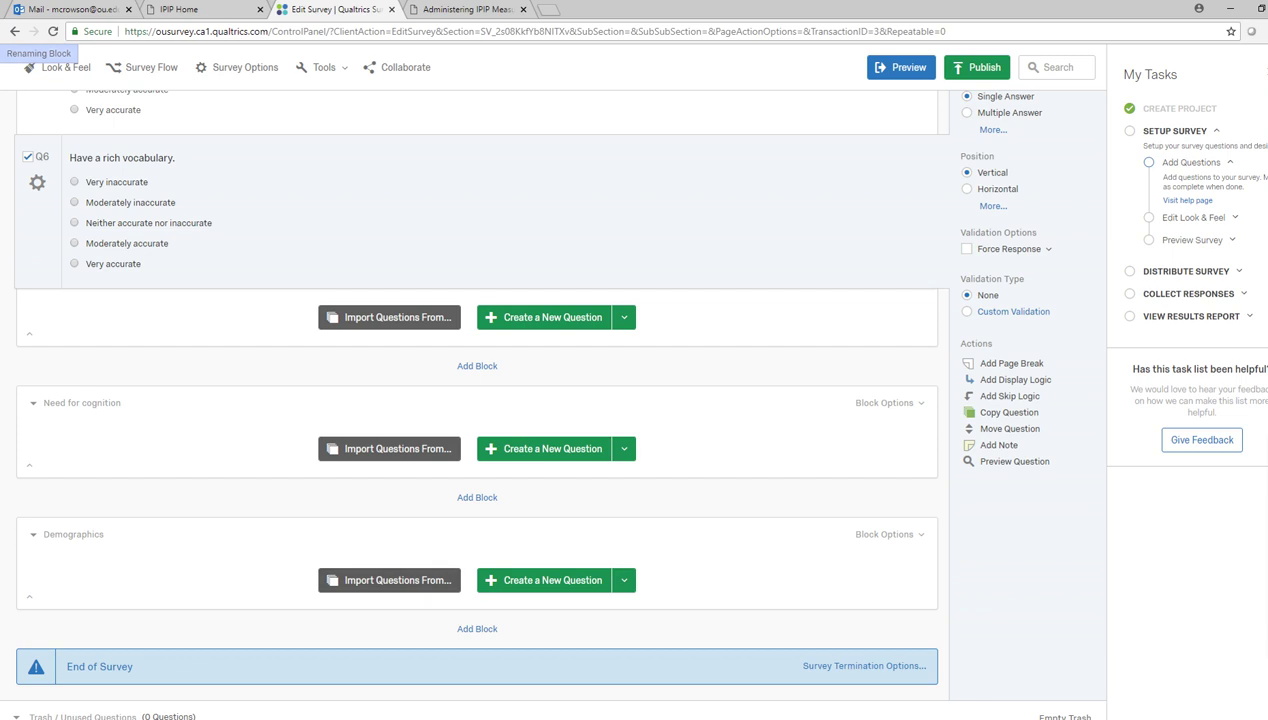
- Create a multiple-choice question in the Demographics block with the text "What is your gender identification?"
{"action": "left_click", "coordinate": [544, 580]}
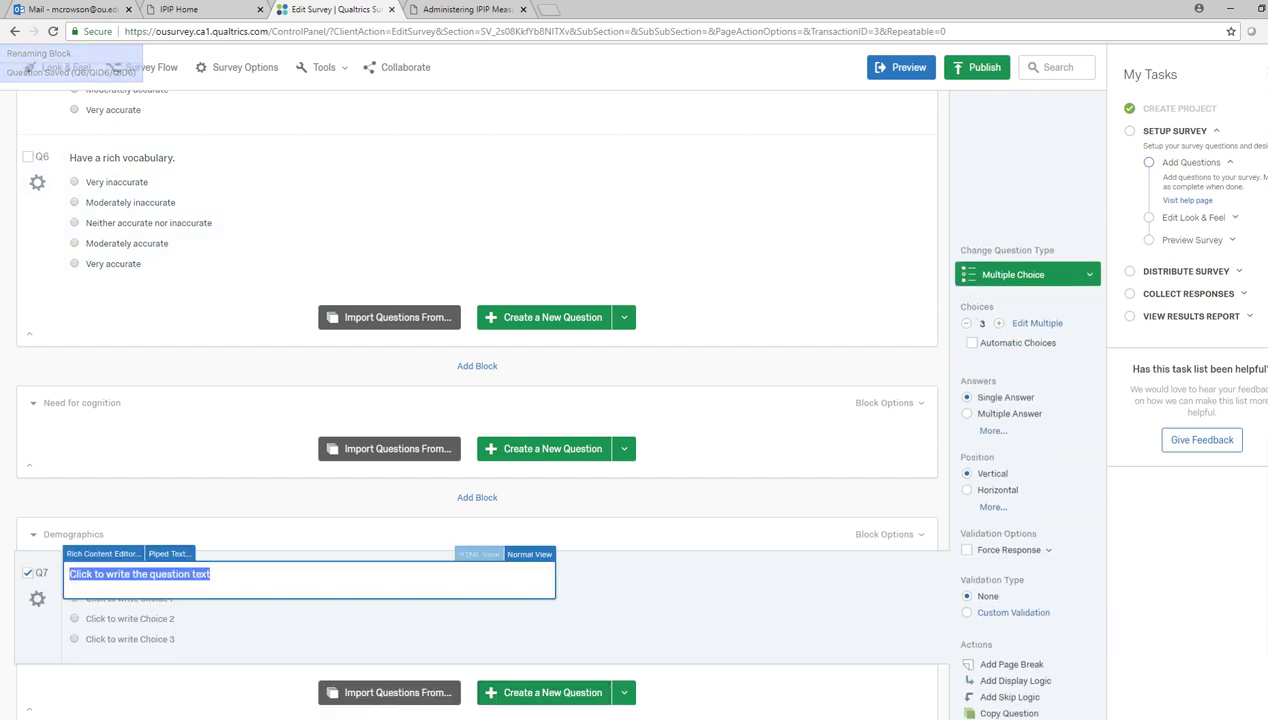
{"action": "type", "text": "What is your age"}
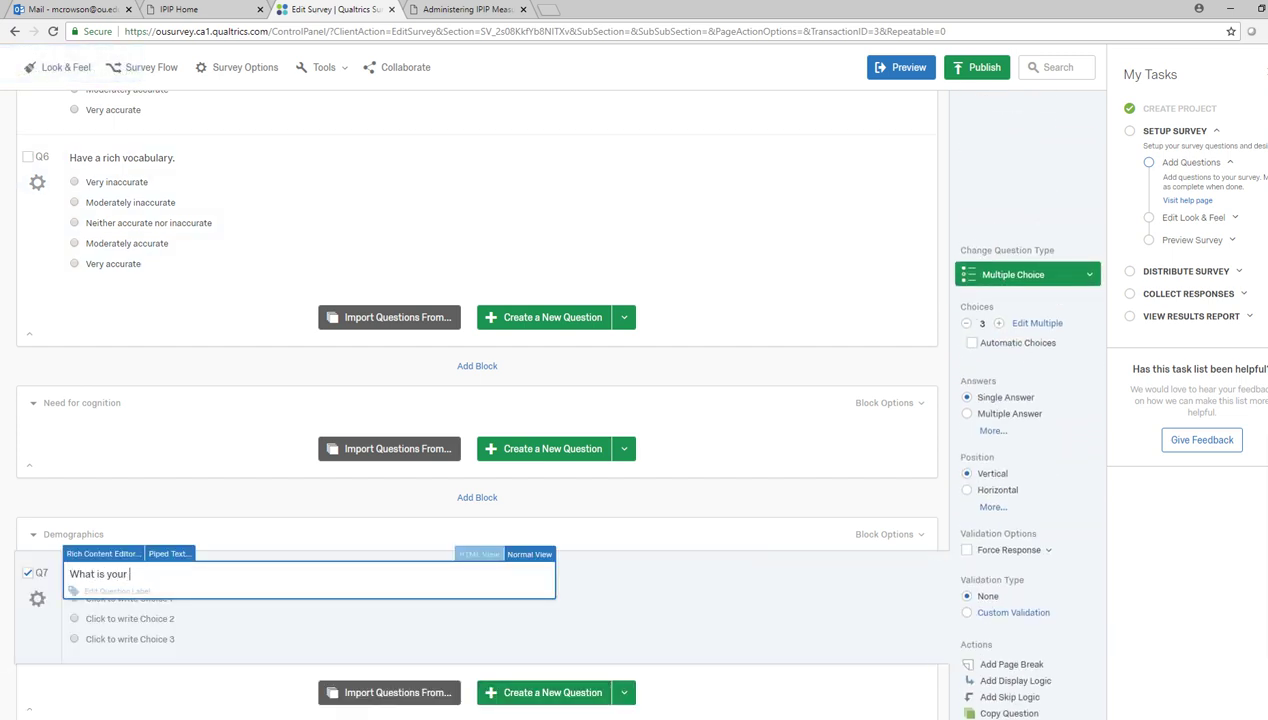
{"action": "key", "text": "BackSpace"}
{"action": "key", "text": "BackSpace"}
{"action": "key", "text": "BackSpace"}
{"action": "type", "text": "gender identification?"}
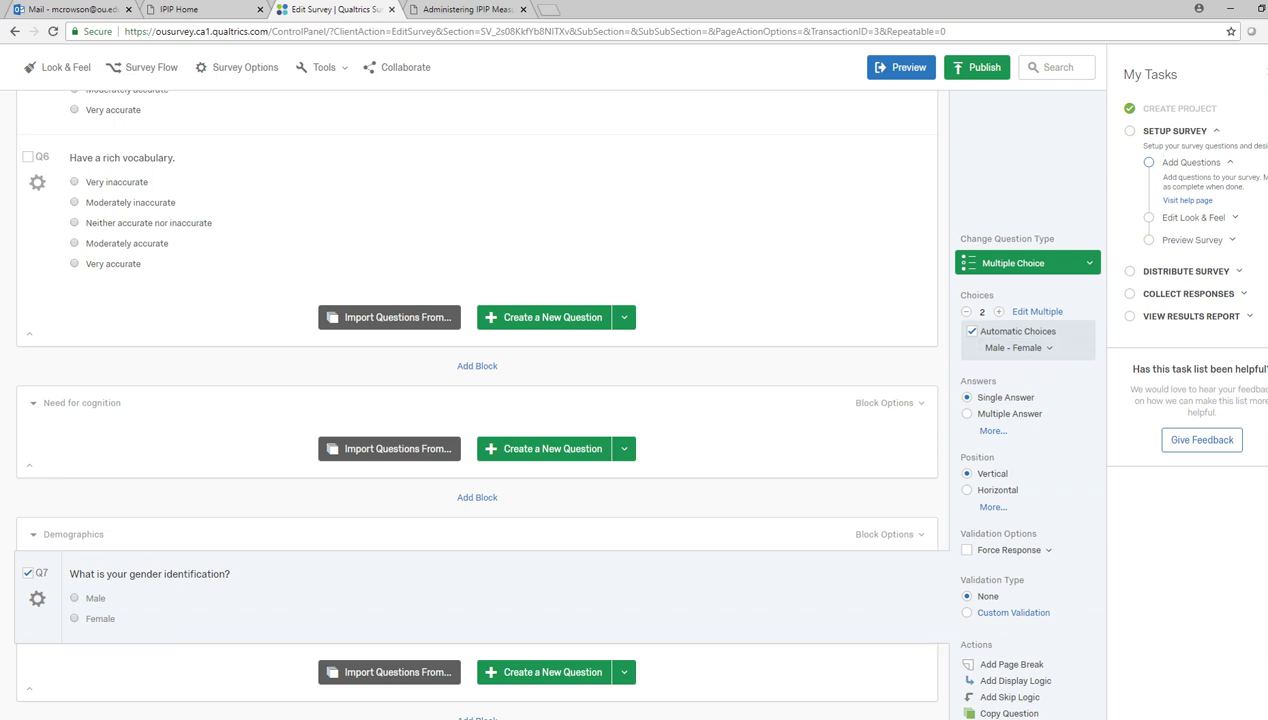
- Add a third answer choice, "Identify as neither", to the gender identification question
{"action": "left_click", "coordinate": [998, 311]}
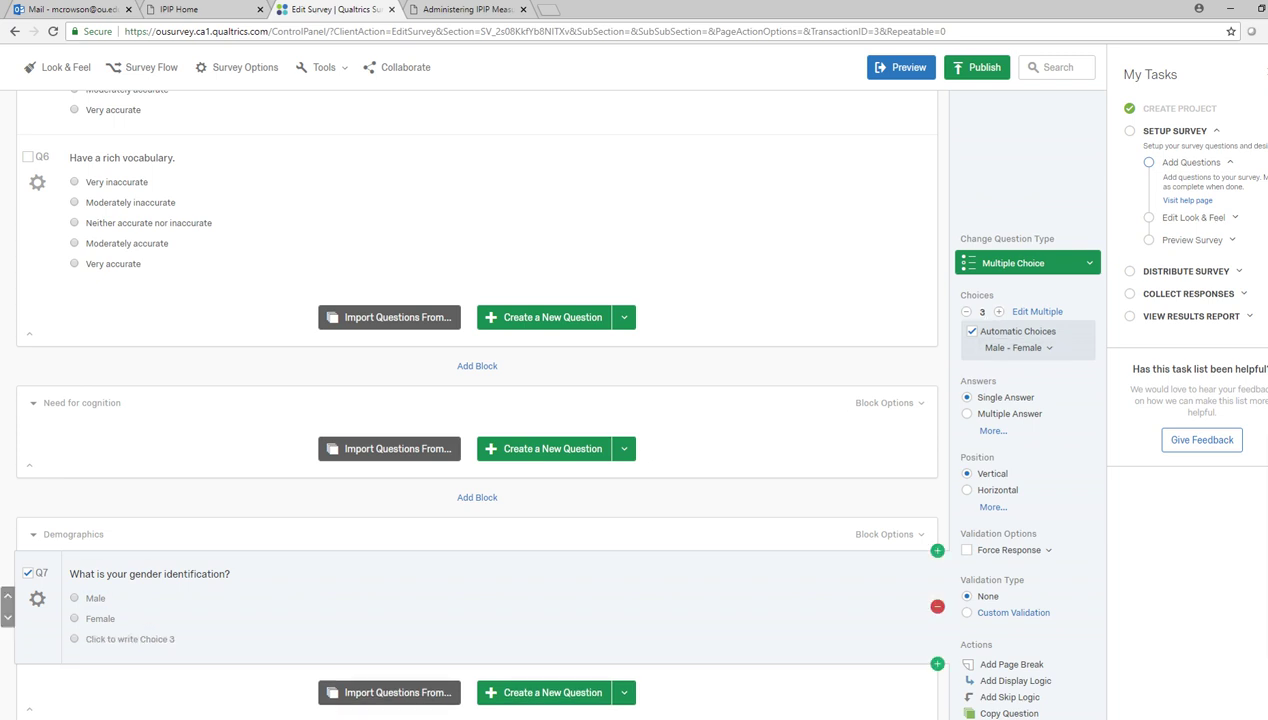
{"action": "left_click", "coordinate": [130, 639]}
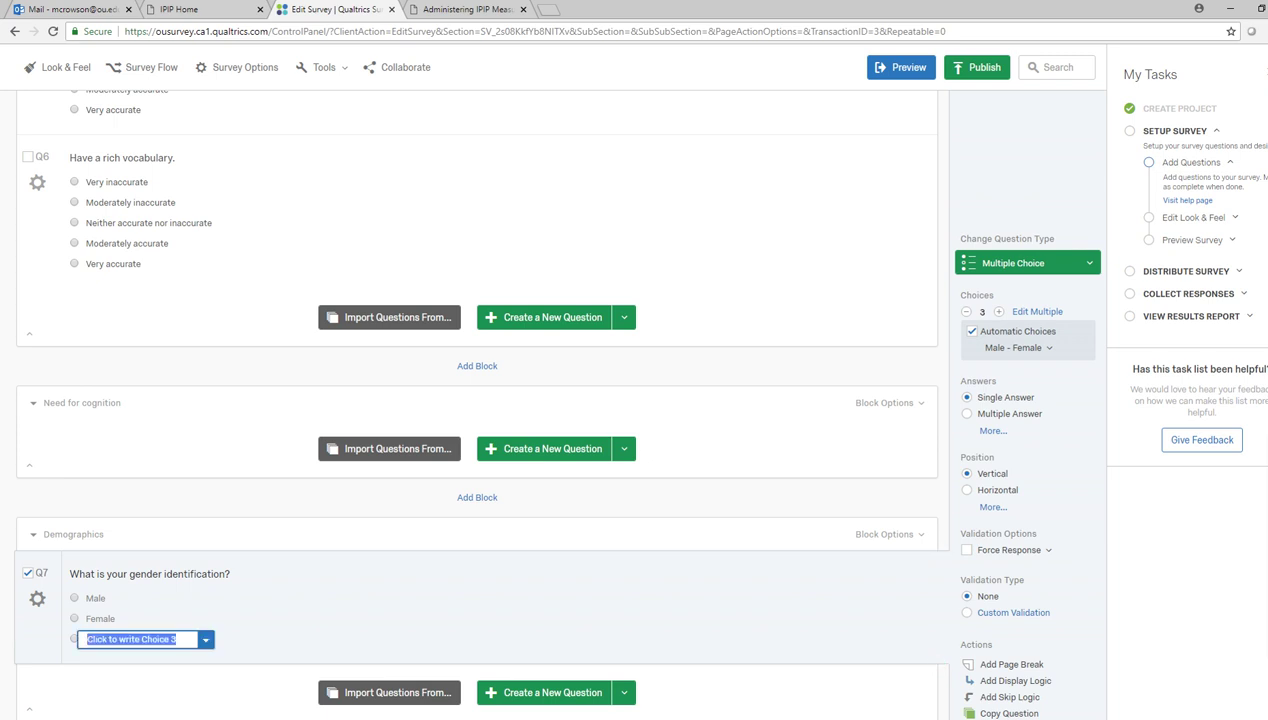
{"action": "key", "text": "BackSpace"}
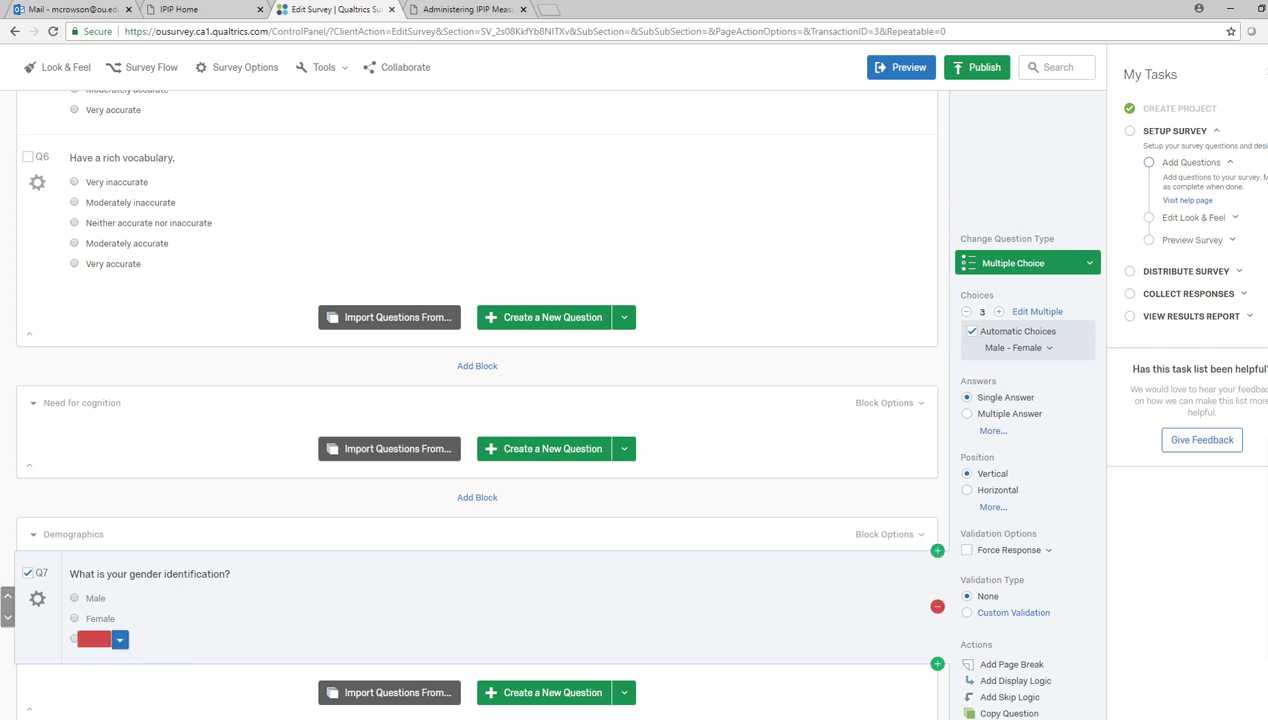
{"action": "type", "text": "Id"}
{"action": "key", "text": "BackSpace"}
{"action": "type", "text": "den"}
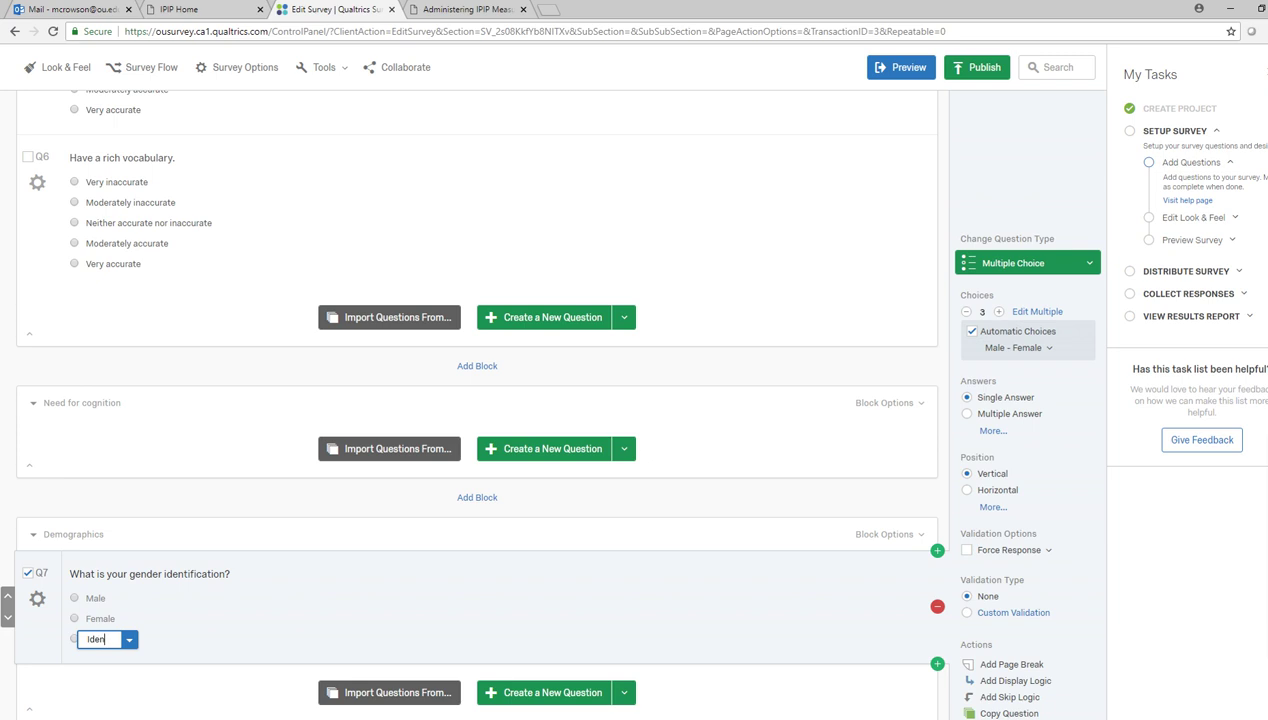
{"action": "type", "text": "tify as neight"}
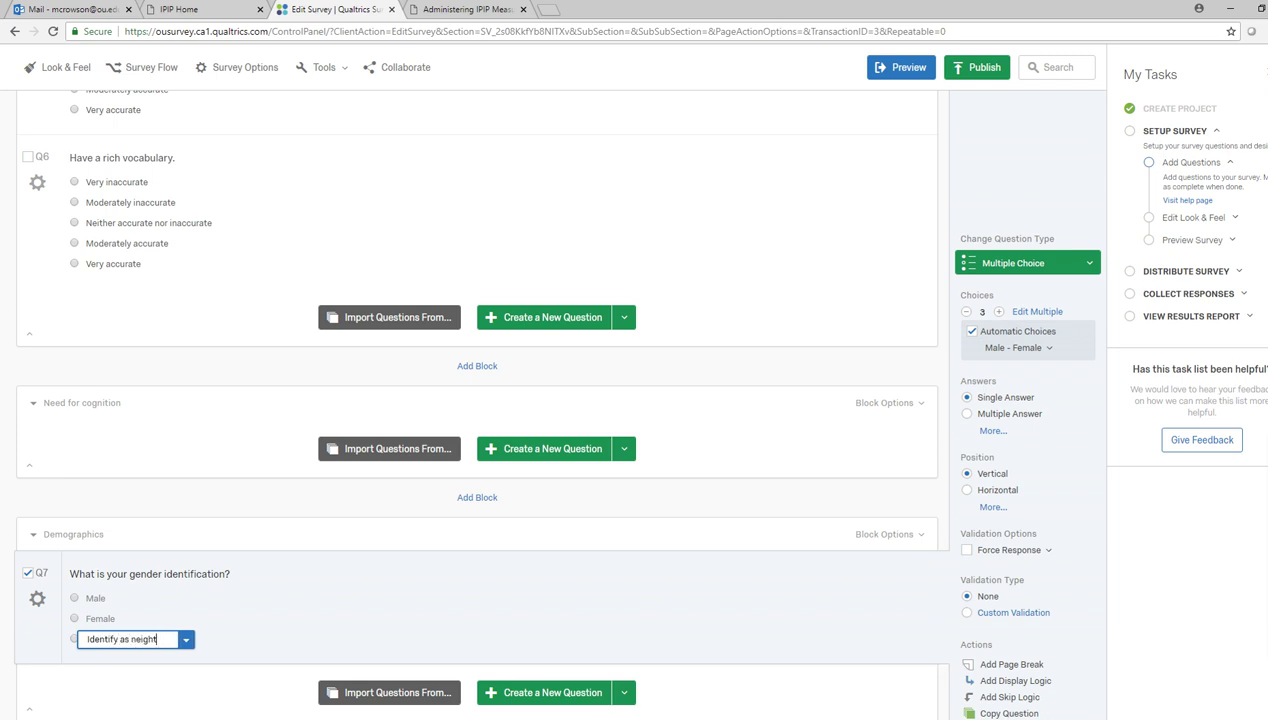
{"action": "key", "text": "BackSpace"}
{"action": "key", "text": "BackSpace"}
{"action": "key", "text": "BackSpace"}
{"action": "type", "text": "ther"}
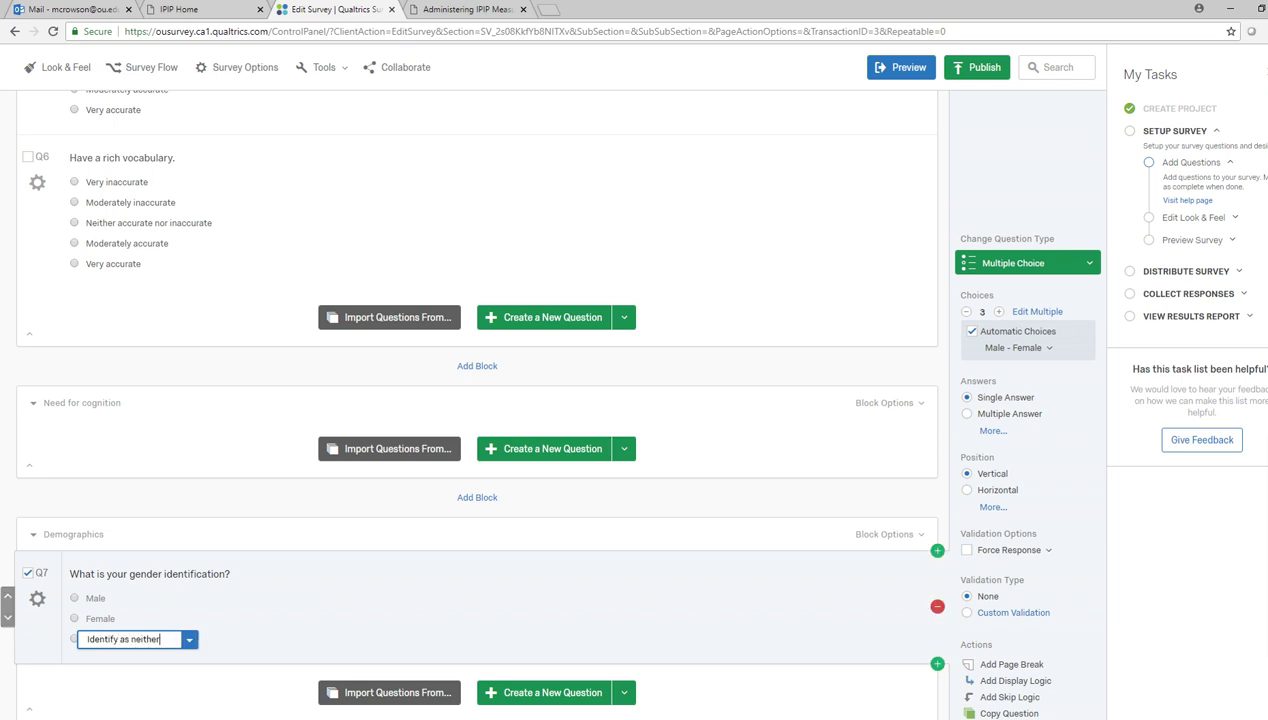
{"action": "key", "text": "Return"}
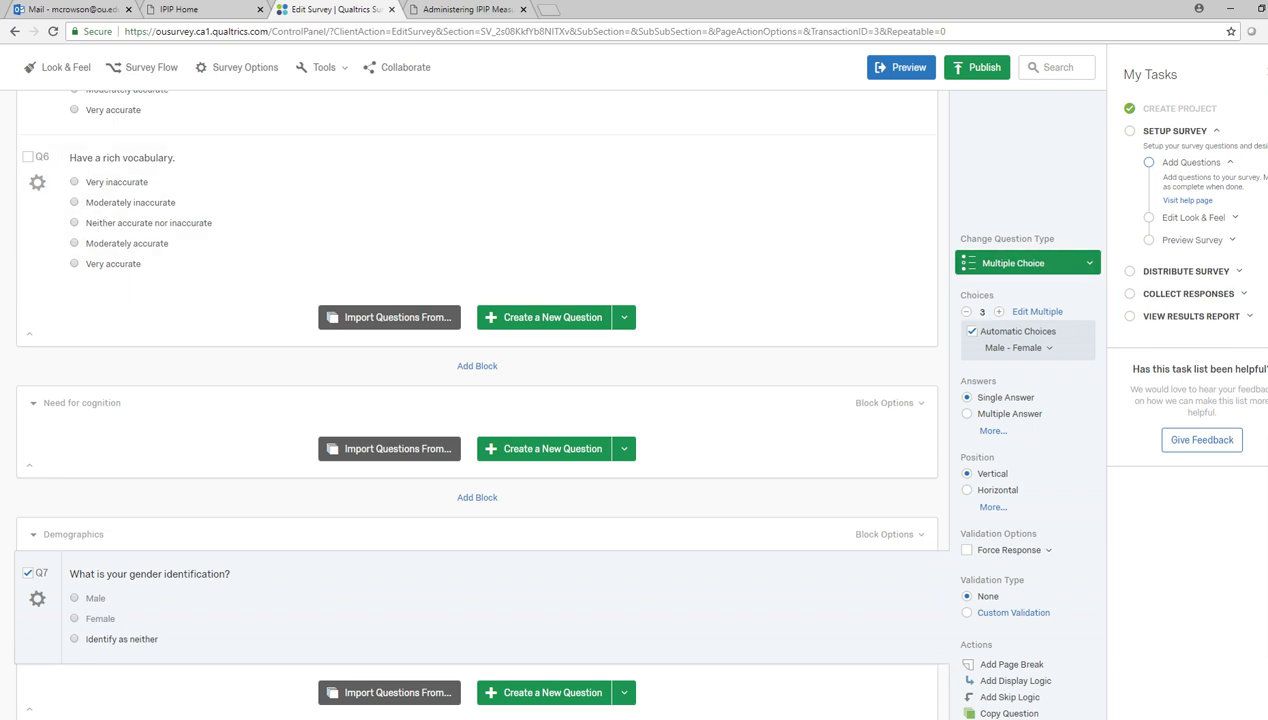
- Create the question "What is your age?" below the gender question and change its type to Text Entry
{"action": "left_click", "coordinate": [553, 692]}
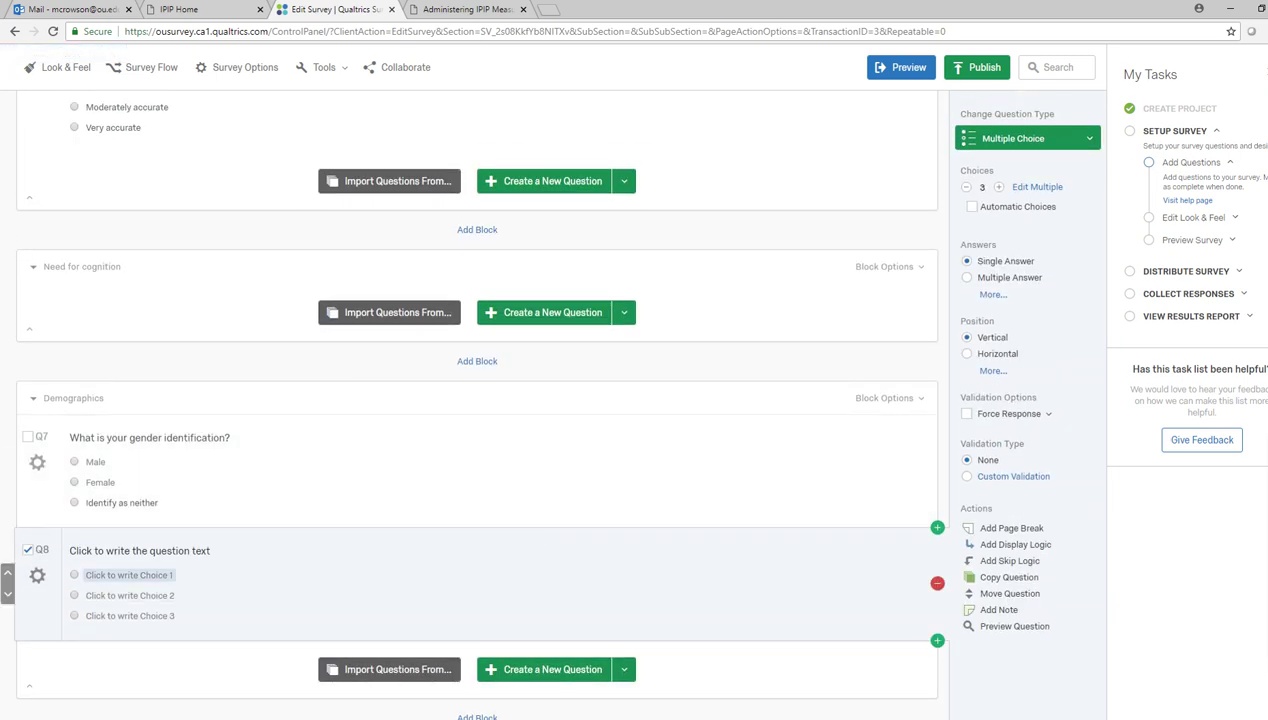
{"action": "left_click", "coordinate": [140, 550]}
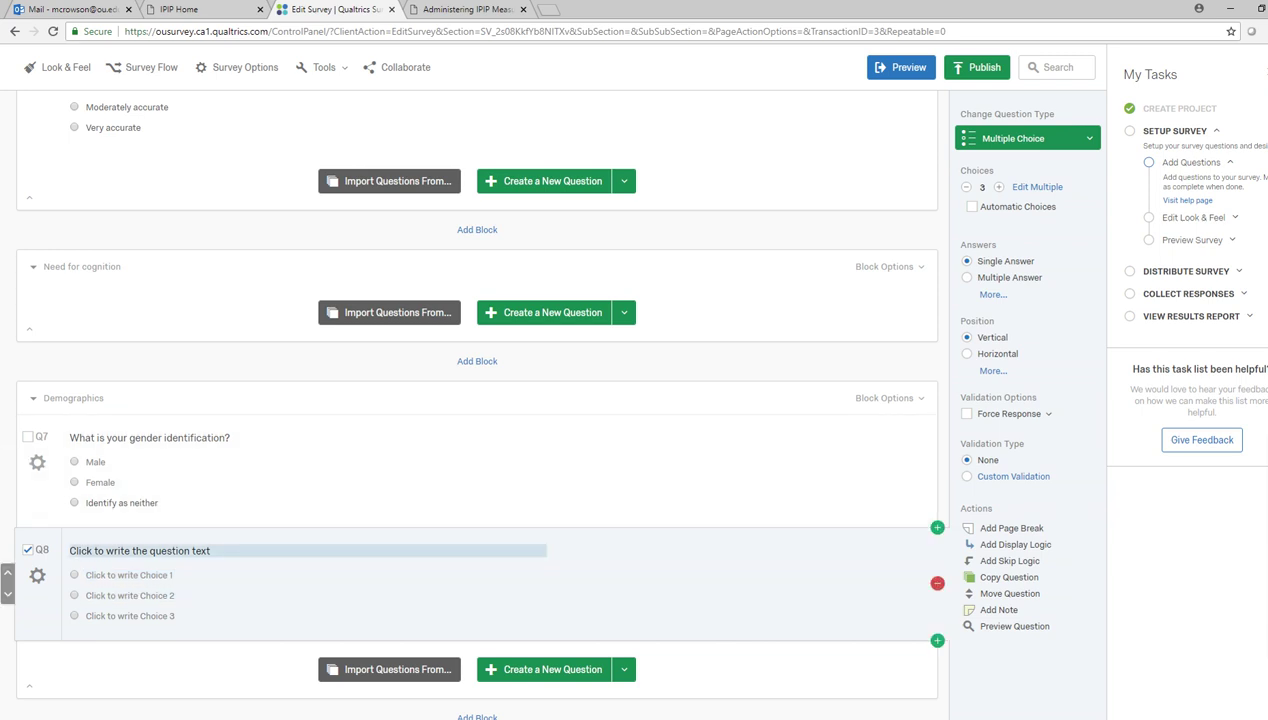
{"action": "left_click", "coordinate": [140, 550]}
{"action": "type", "text": "What "}
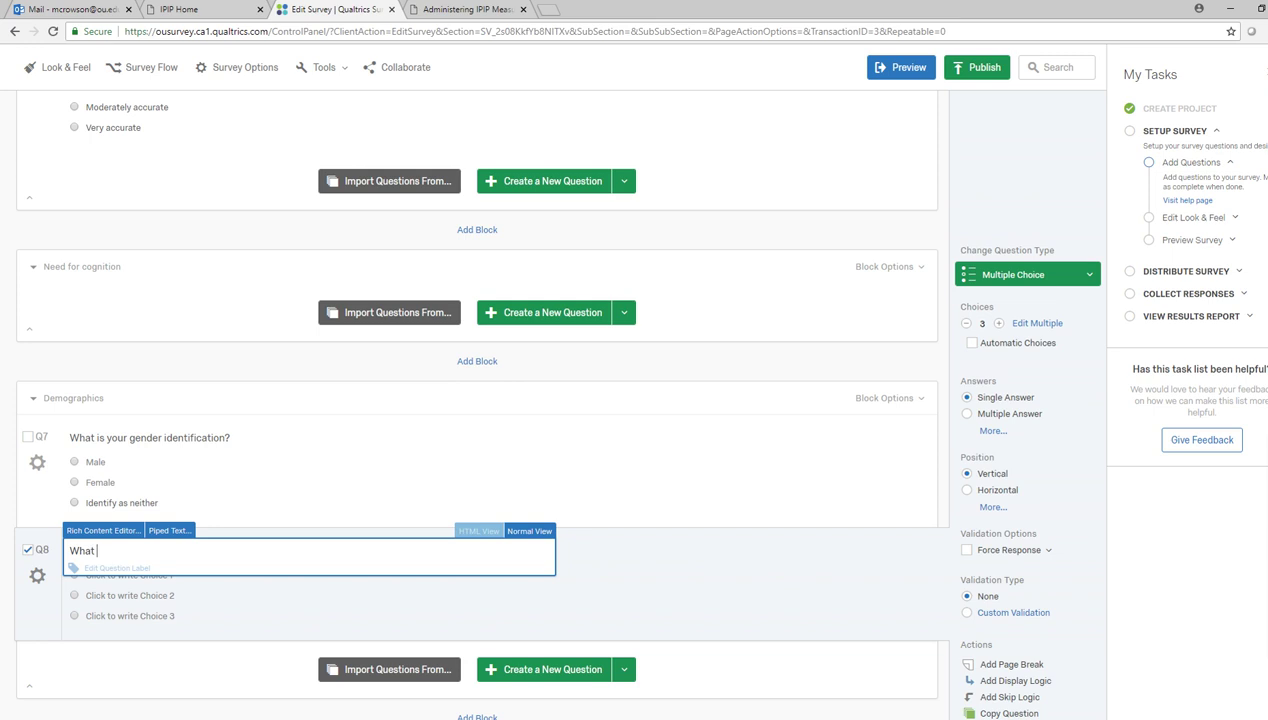
{"action": "type", "text": "is your age?"}
{"action": "key", "text": "Escape"}
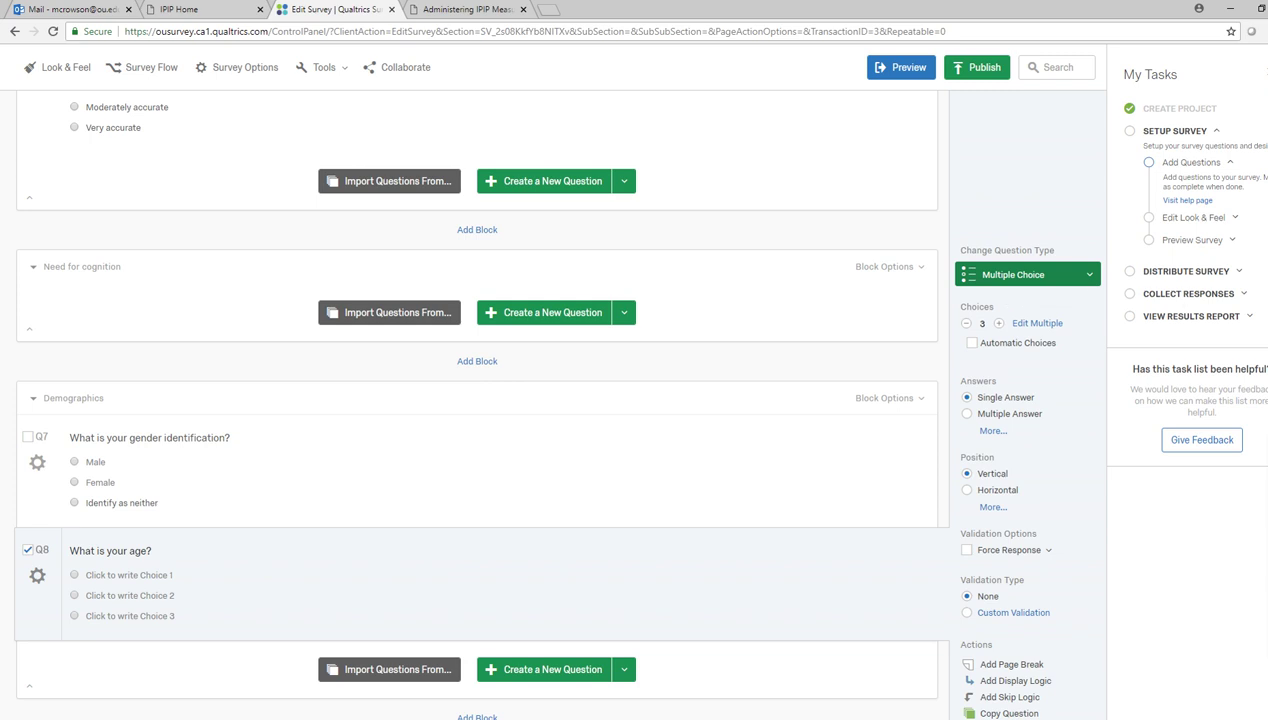
{"action": "left_click", "coordinate": [1089, 274]}
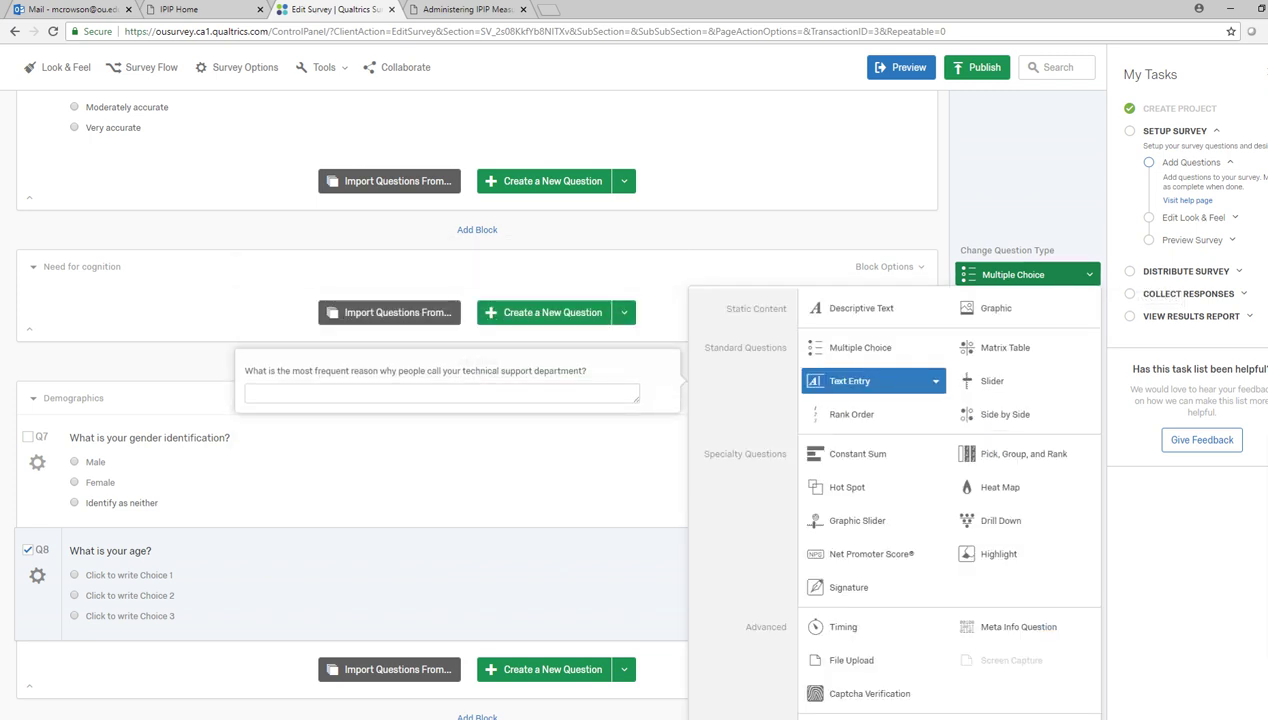
{"action": "left_click", "coordinate": [850, 381]}
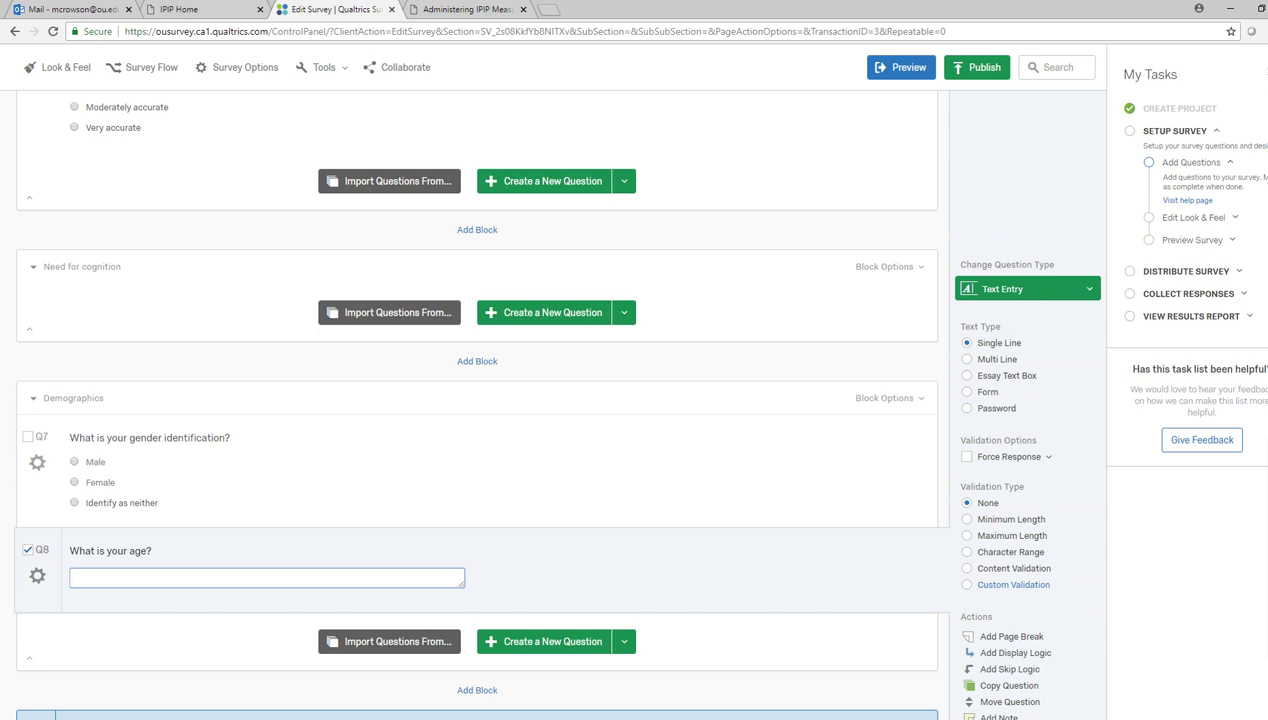
- Create a question below the age question with the text "What kind of work do you do?"
{"action": "left_click", "coordinate": [543, 641]}
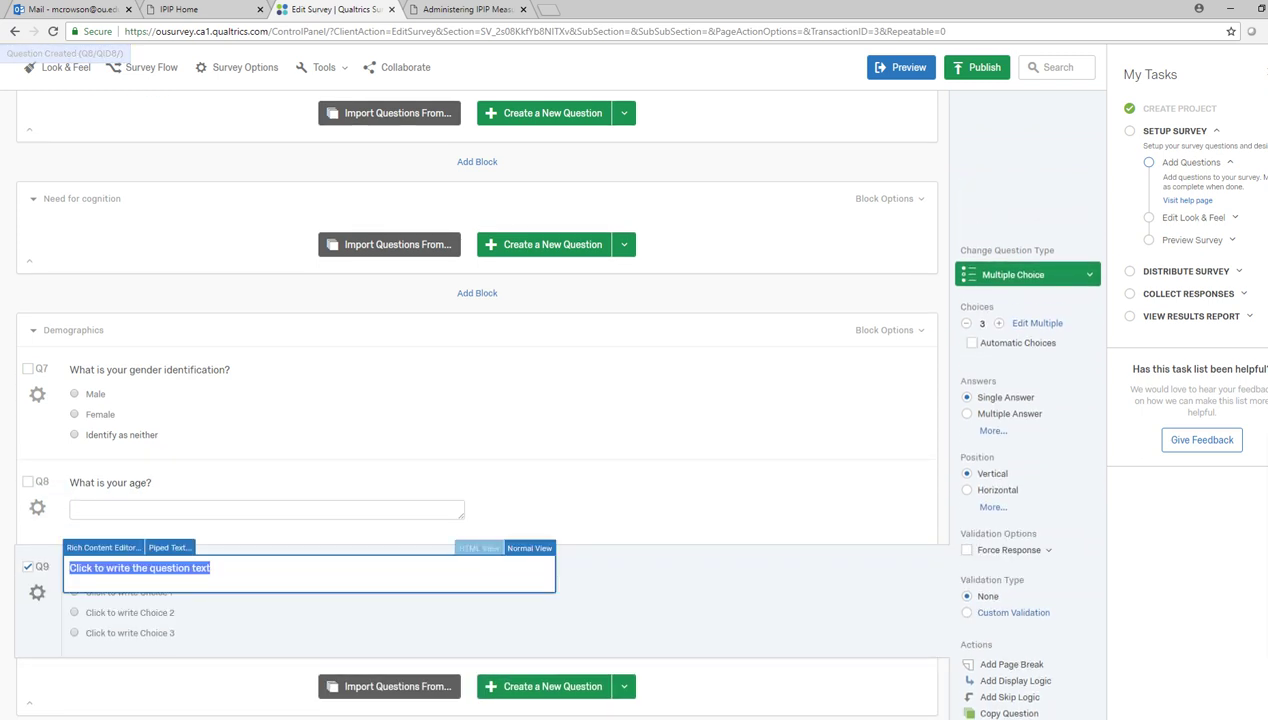
{"action": "type", "text": "What kind of work do you do?"}
{"action": "key", "text": "Return"}
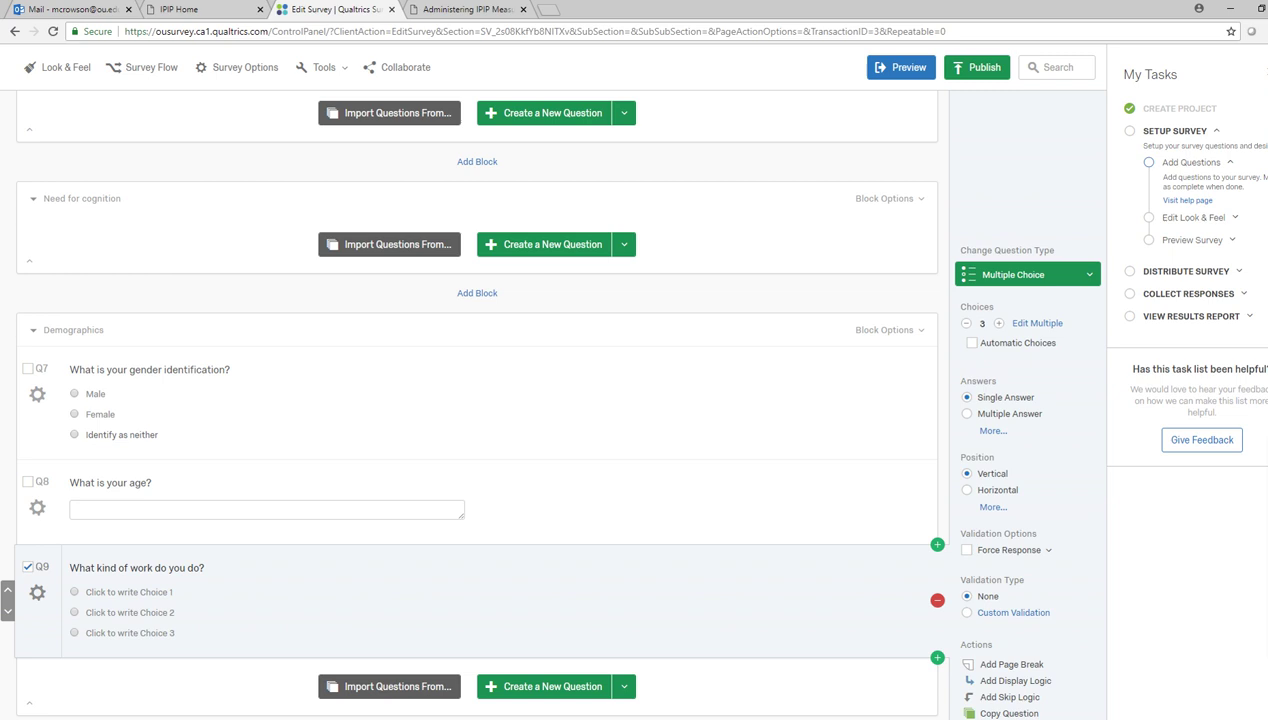
- Try the Text Entry and Descriptive Text types on the question "What kind of work do you do?"
{"action": "left_click", "coordinate": [1020, 274]}
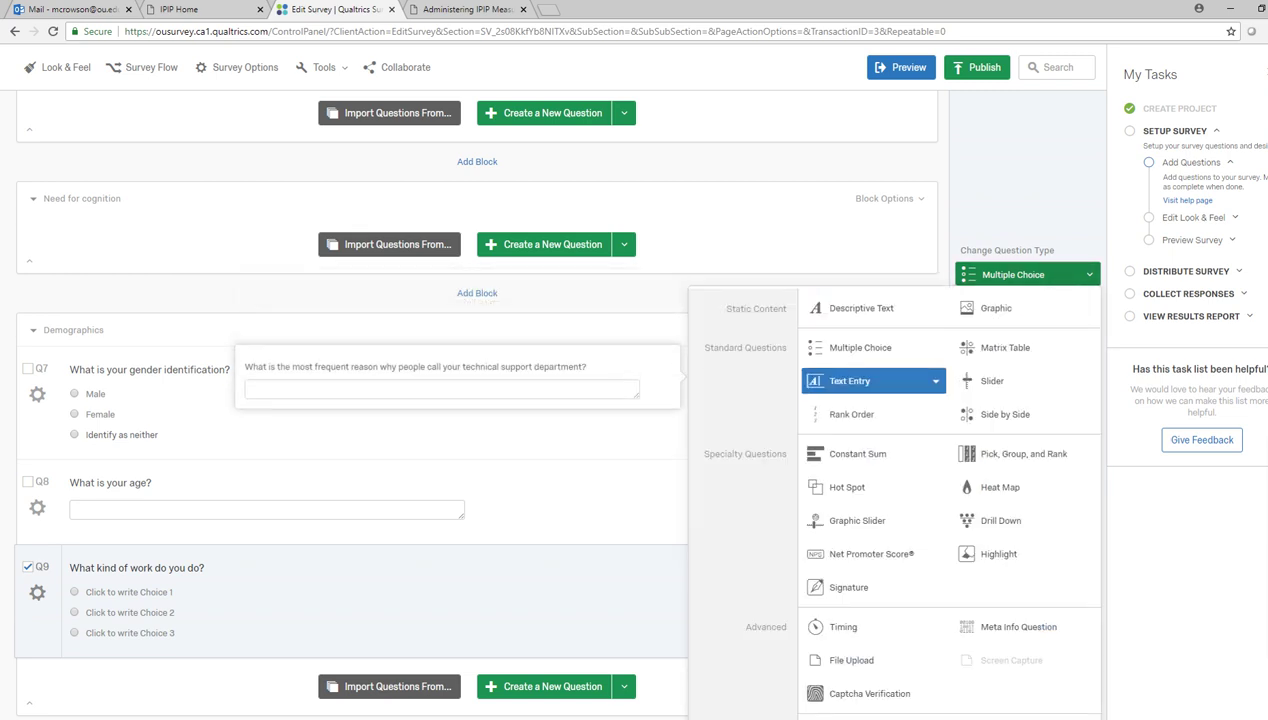
{"action": "left_click", "coordinate": [850, 381]}
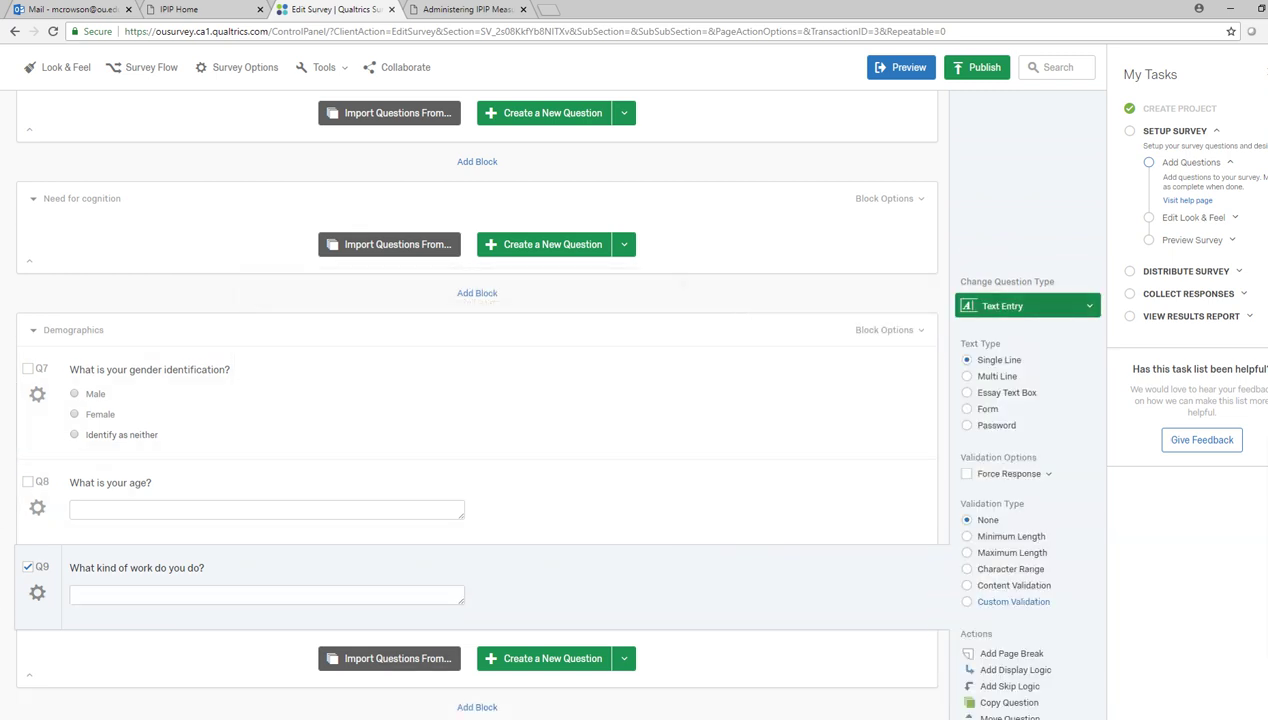
{"action": "left_click", "coordinate": [1075, 306]}
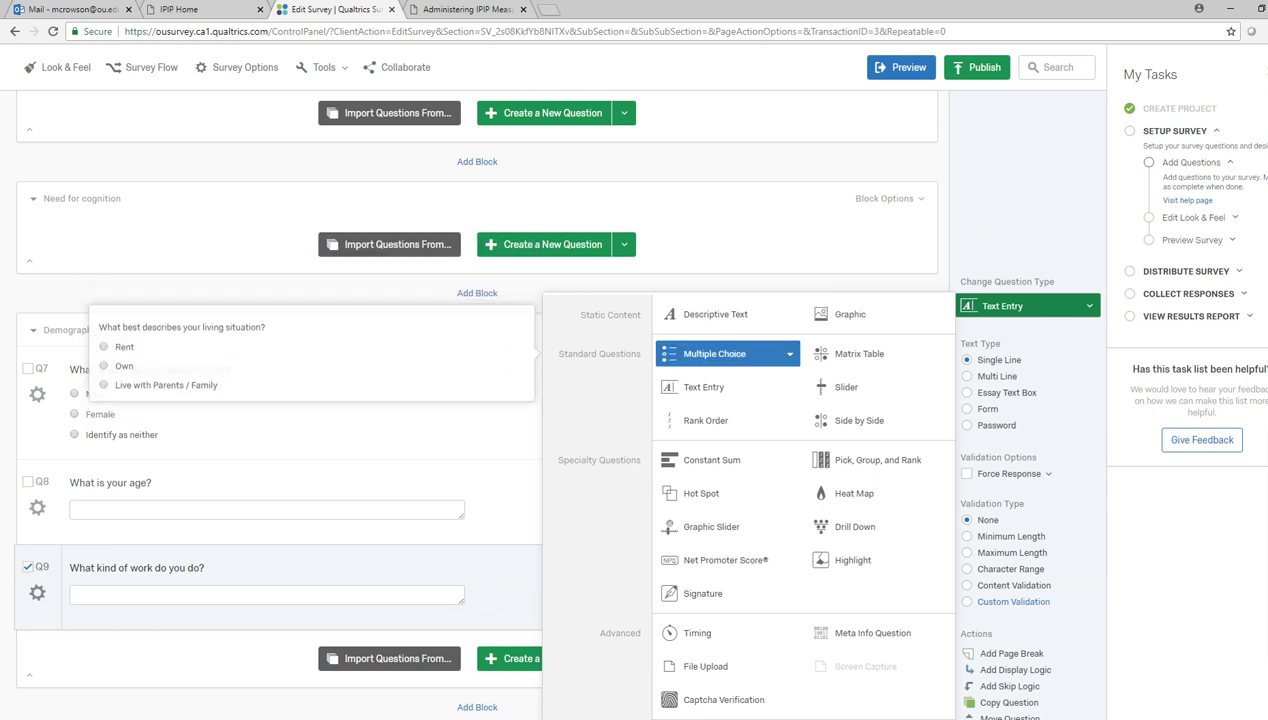
{"action": "left_click", "coordinate": [715, 314]}
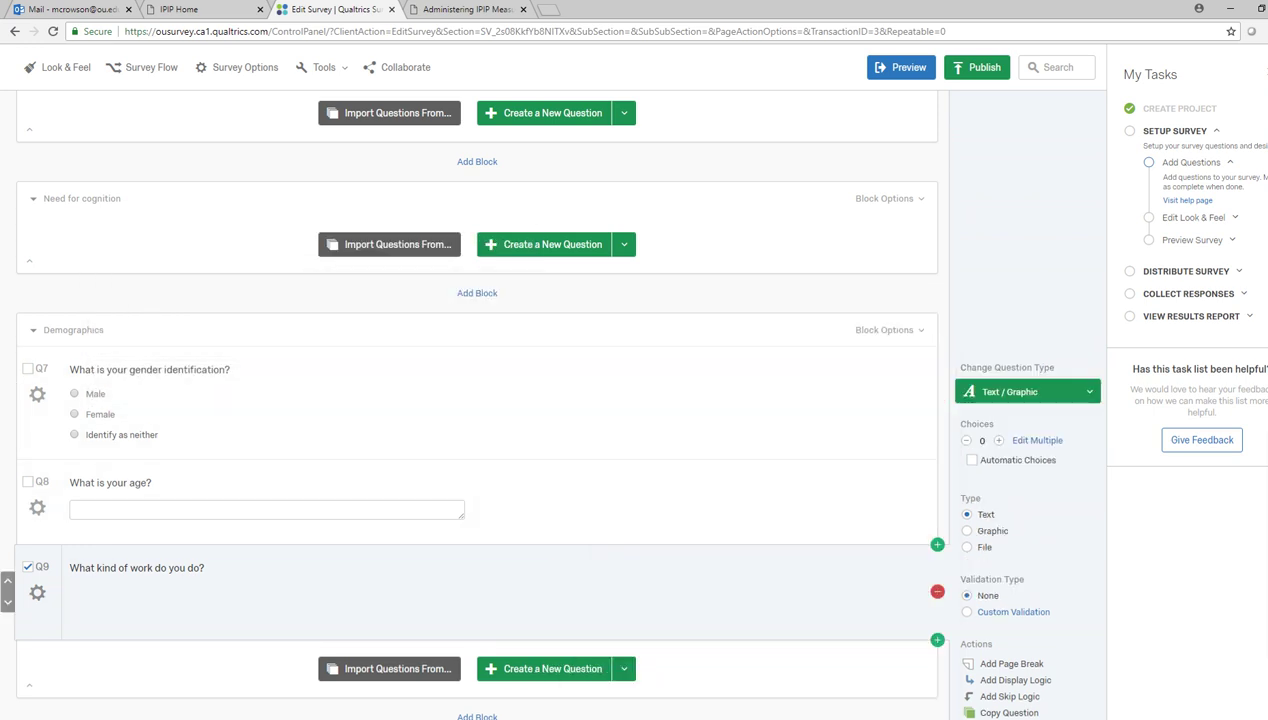
- Change the question "What kind of work do you do?" to Text Entry with the Essay Text Box text type
{"action": "left_click", "coordinate": [1028, 391]}
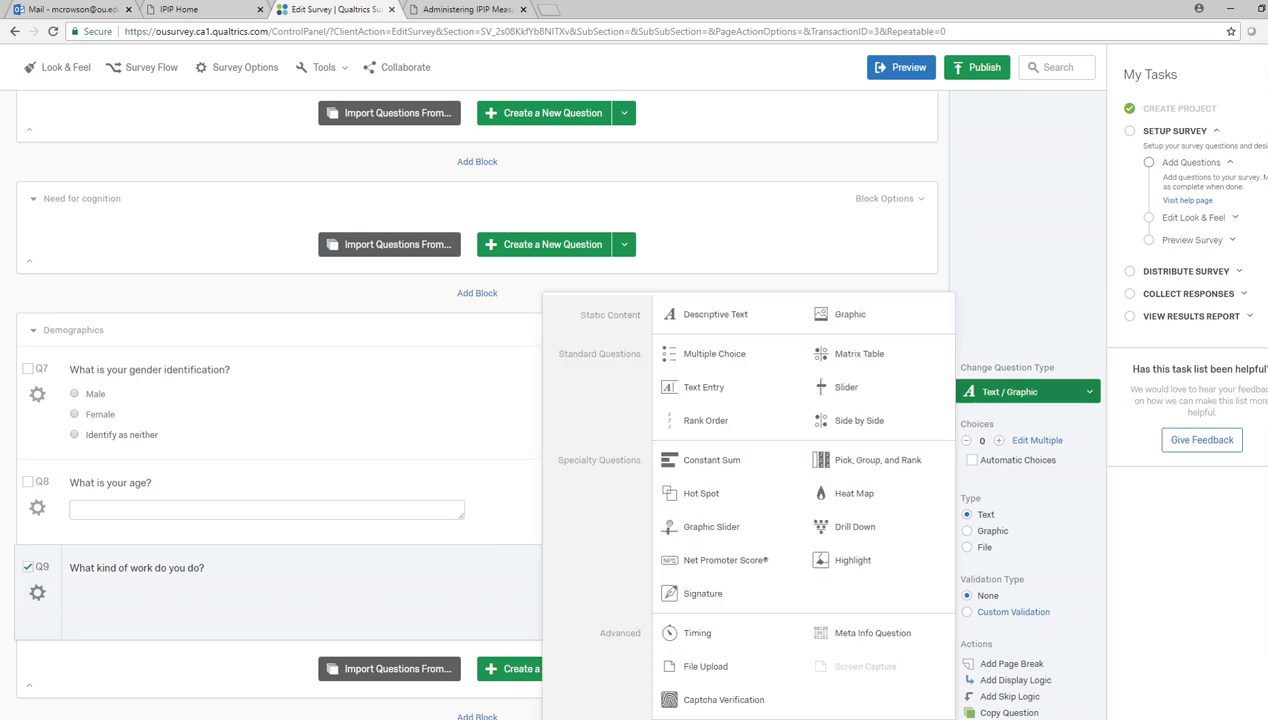
{"action": "left_click", "coordinate": [703, 386]}
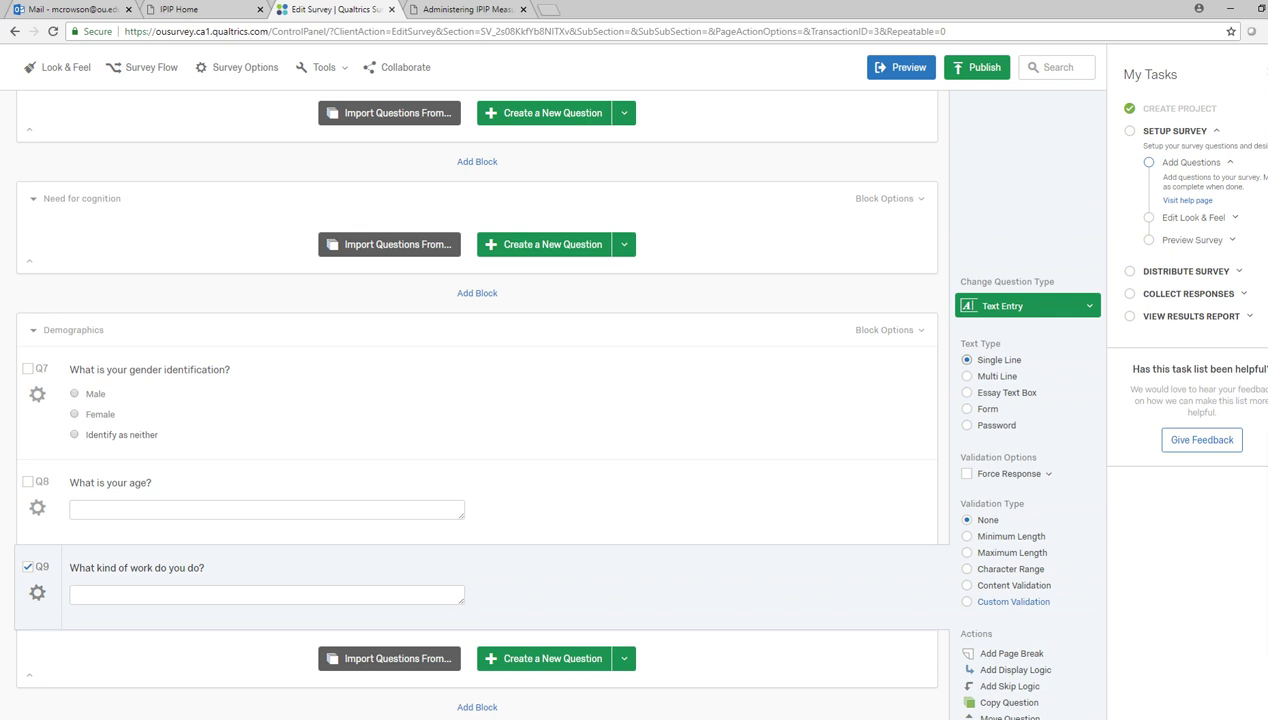
{"action": "left_click", "coordinate": [966, 392]}
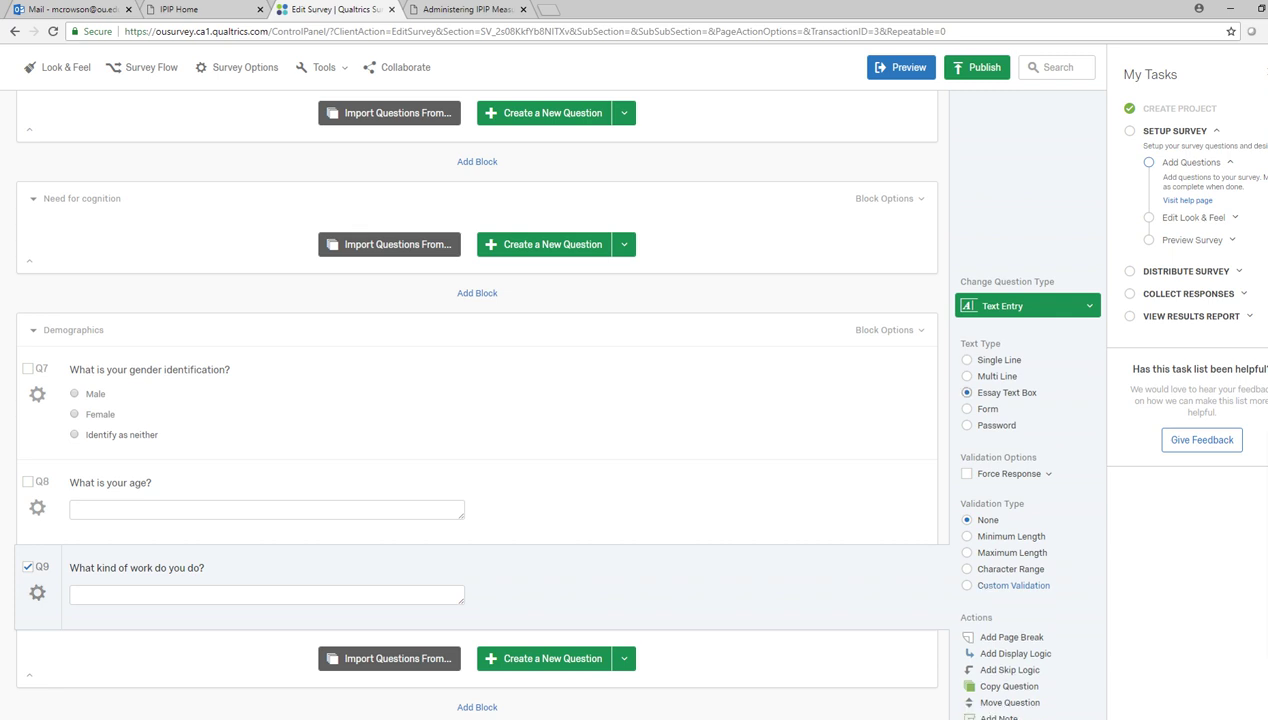
{"action": "mouse_move", "coordinate": [927, 495]}
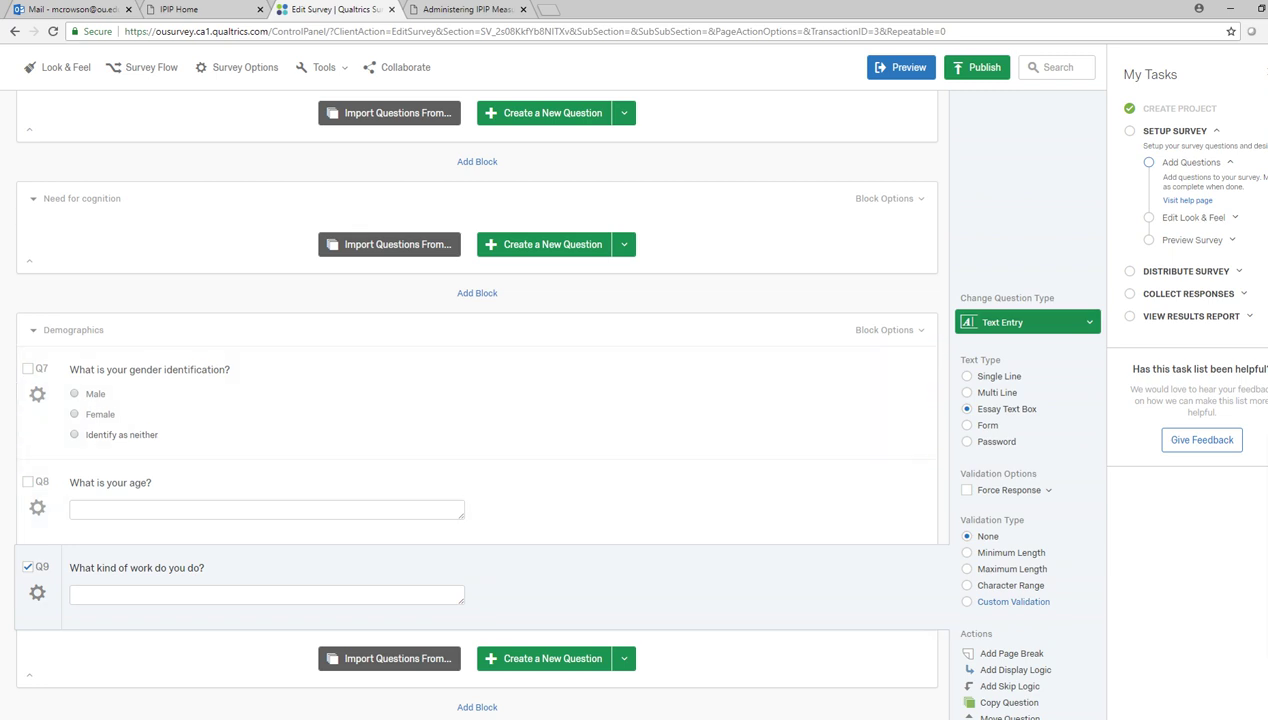
{"action": "mouse_move", "coordinate": [928, 400]}
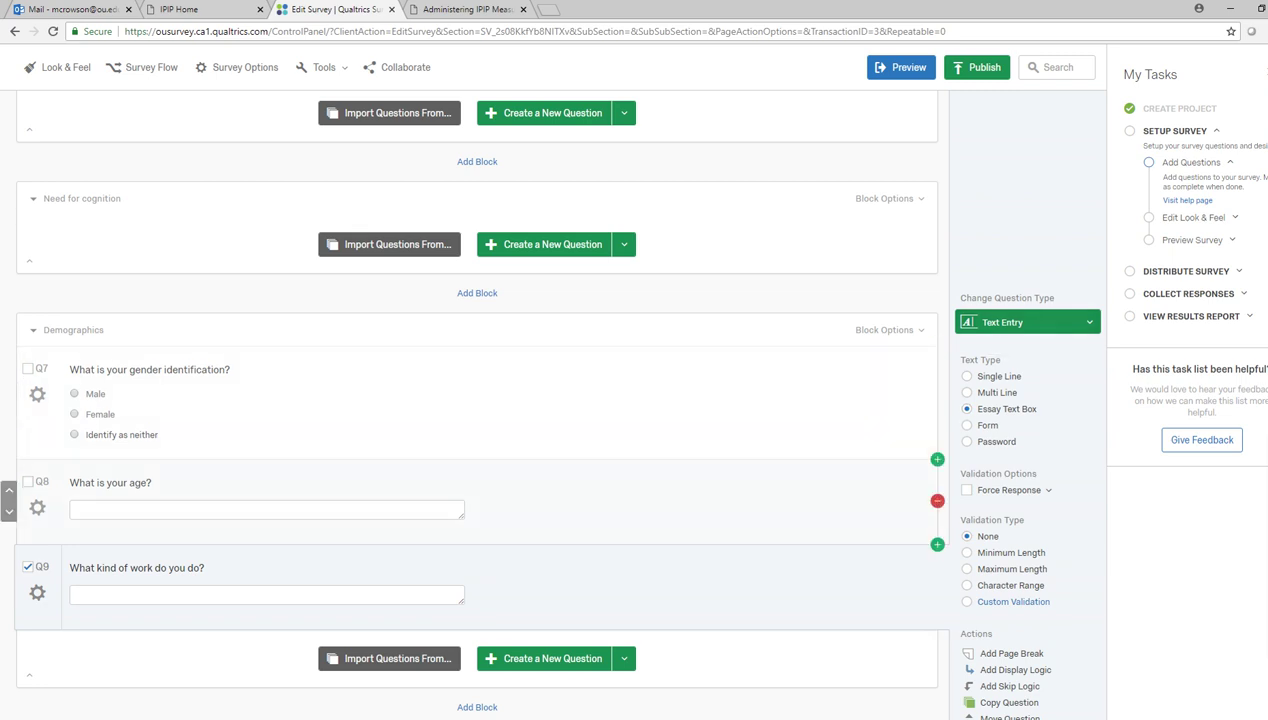
- Set the validation option of the question "Am the life of the party." to Request Response
{"action": "scroll", "coordinate": [477, 480], "scroll_direction": "down", "scroll_amount": 1}
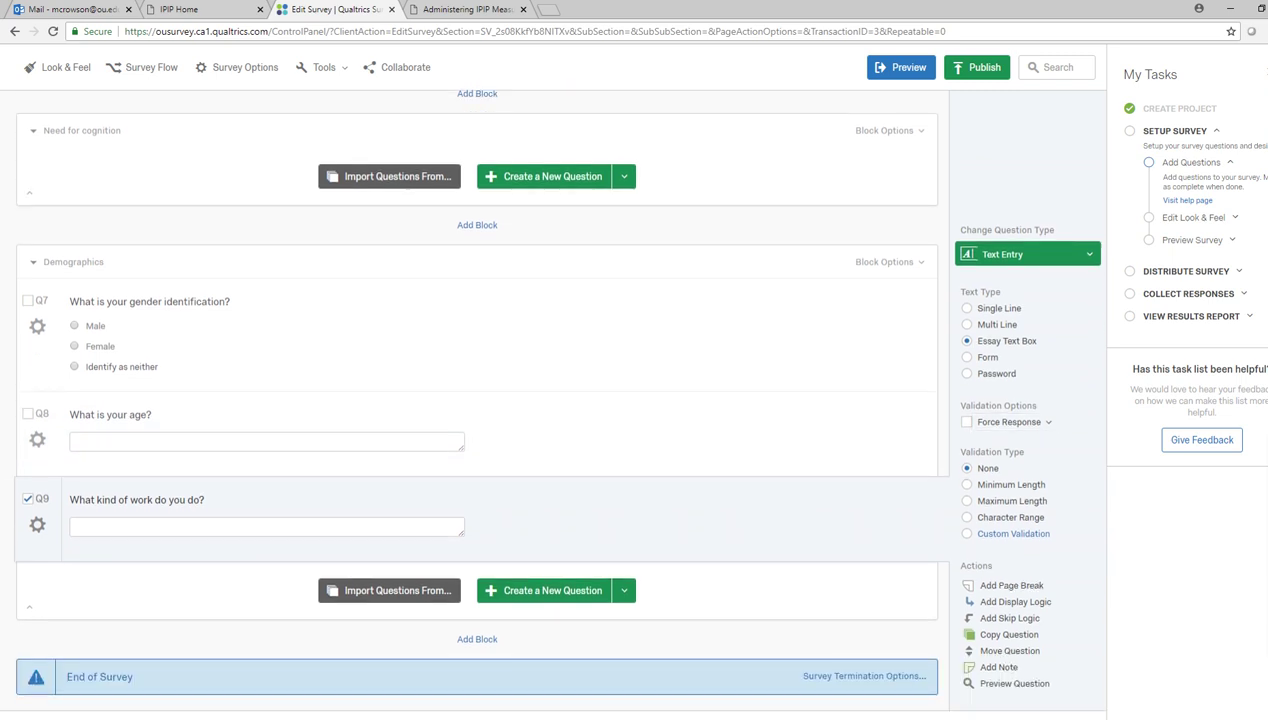
{"action": "scroll", "coordinate": [477, 400], "scroll_direction": "up", "scroll_amount": 10}
{"action": "scroll", "coordinate": [477, 400], "scroll_direction": "up", "scroll_amount": 1}
{"action": "scroll", "coordinate": [477, 400], "scroll_direction": "down", "scroll_amount": 2}
{"action": "left_click", "coordinate": [566, 238]}
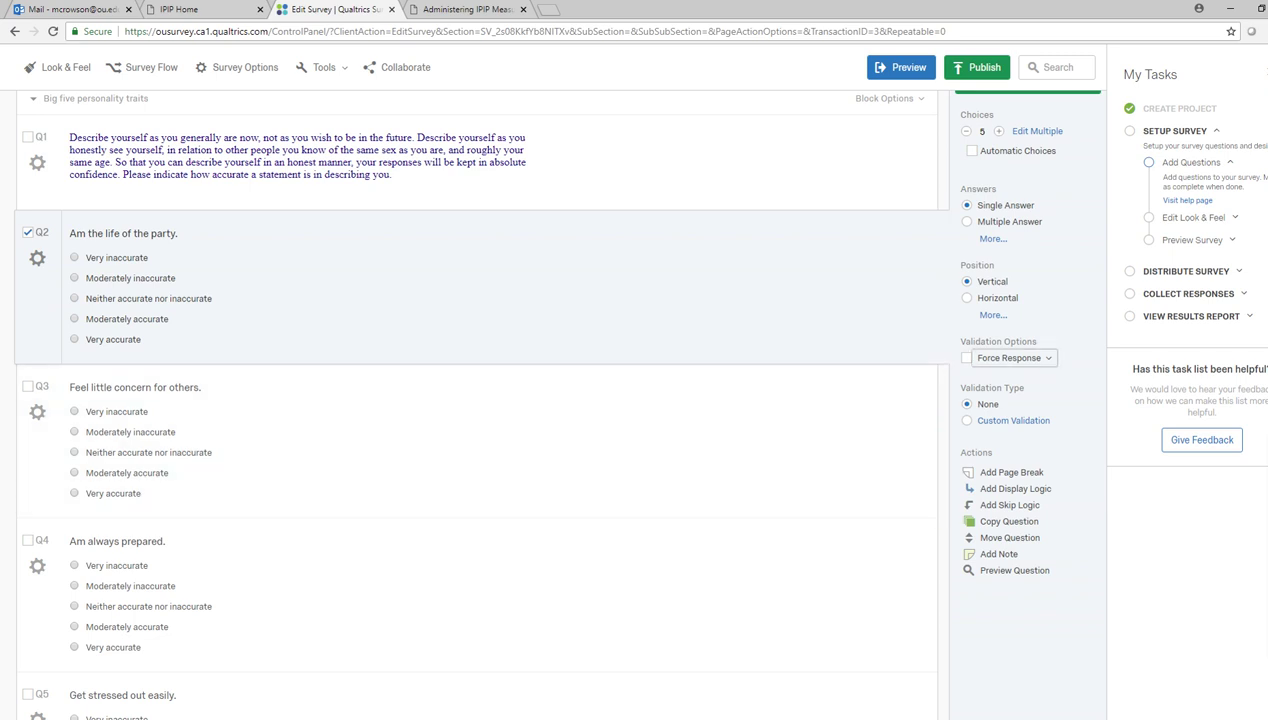
{"action": "left_click", "coordinate": [1012, 357]}
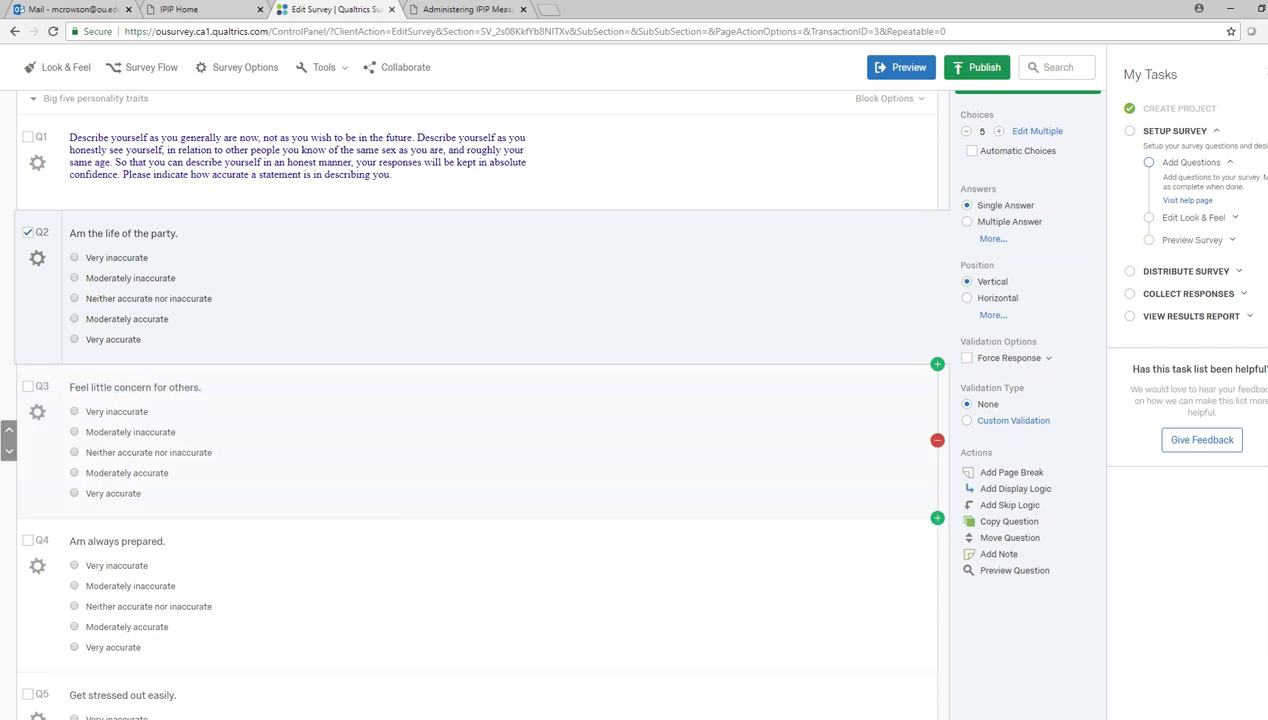
{"action": "left_click", "coordinate": [966, 357]}
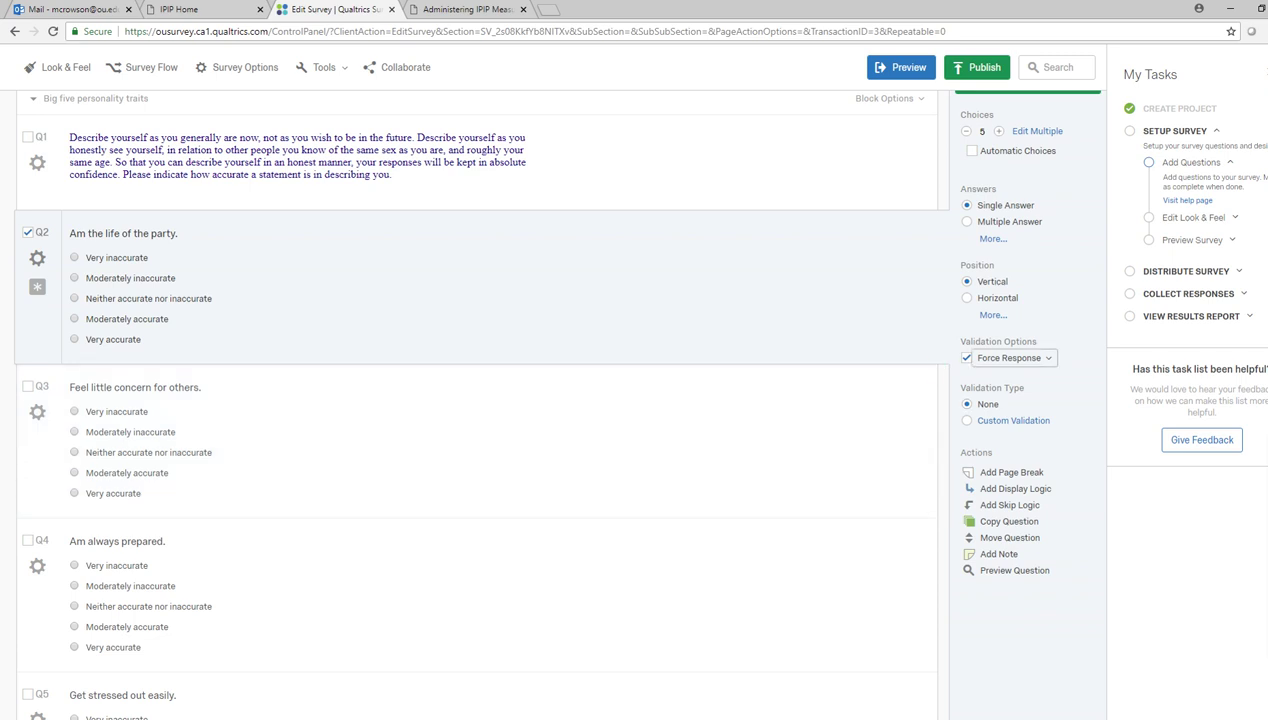
{"action": "left_click", "coordinate": [966, 357]}
{"action": "left_click", "coordinate": [1015, 357]}
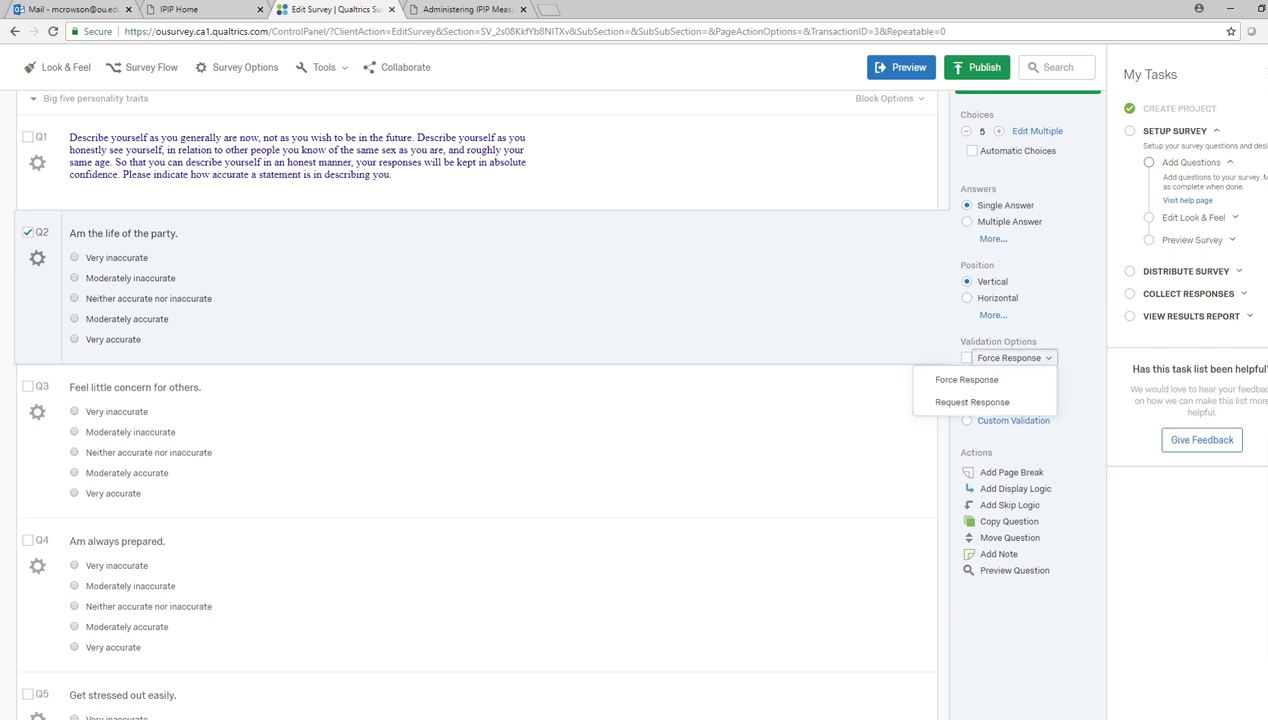
{"action": "left_click", "coordinate": [975, 401]}
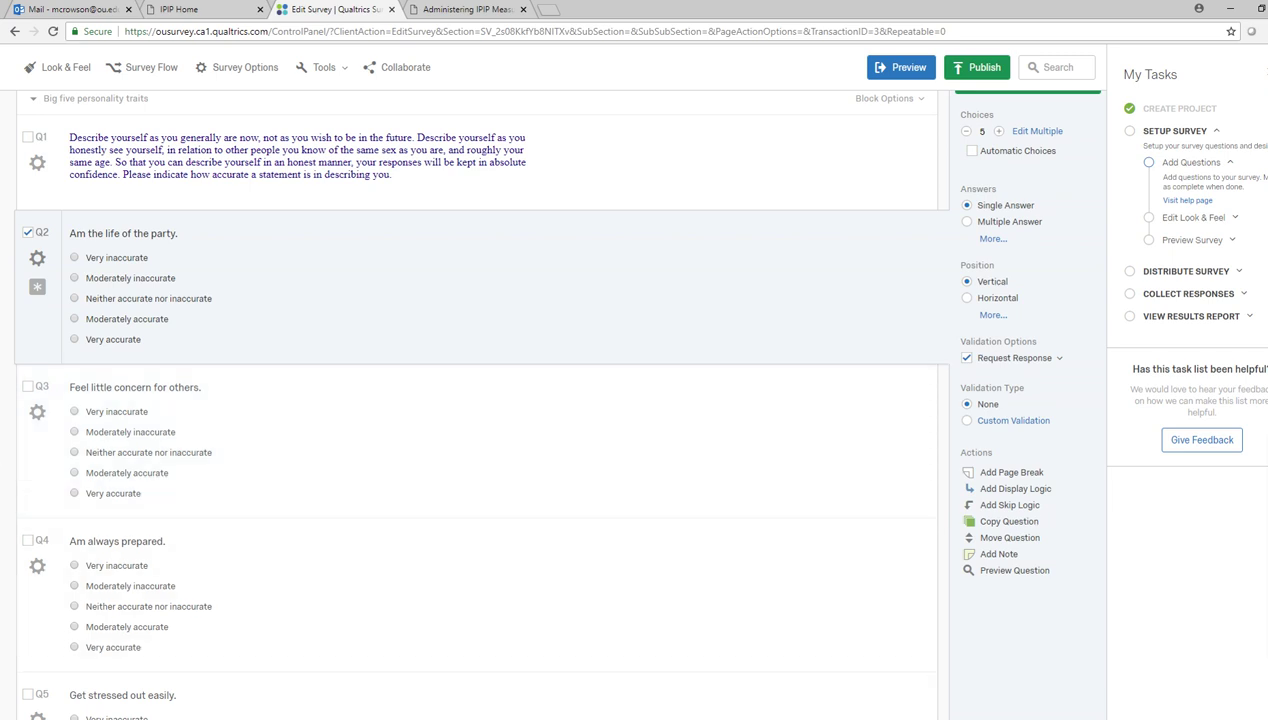
- Move the question "Have a rich vocabulary." directly below "Am the life of the party." in the Big five personality traits block
{"action": "scroll", "coordinate": [475, 400], "scroll_direction": "down", "scroll_amount": 5}
{"action": "scroll", "coordinate": [475, 400], "scroll_direction": "up", "scroll_amount": 1}
{"action": "left_click", "coordinate": [475, 493]}
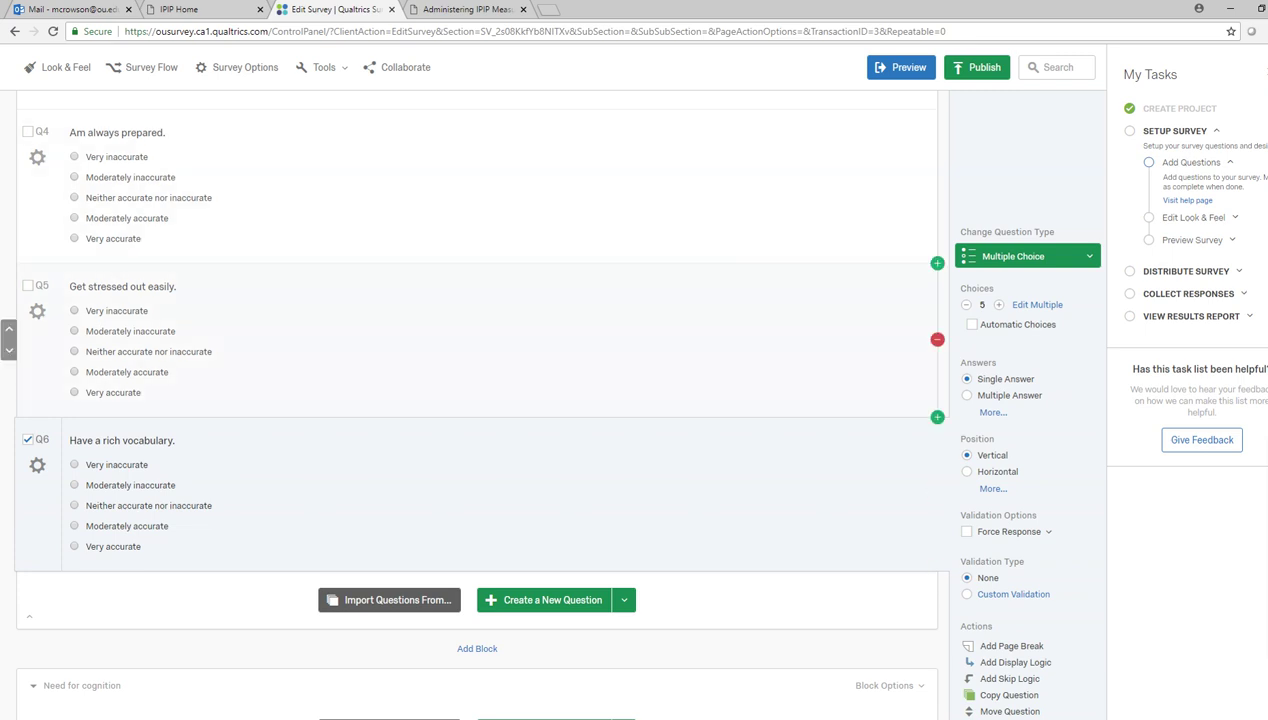
{"action": "scroll", "coordinate": [477, 400], "scroll_direction": "down", "scroll_amount": 3}
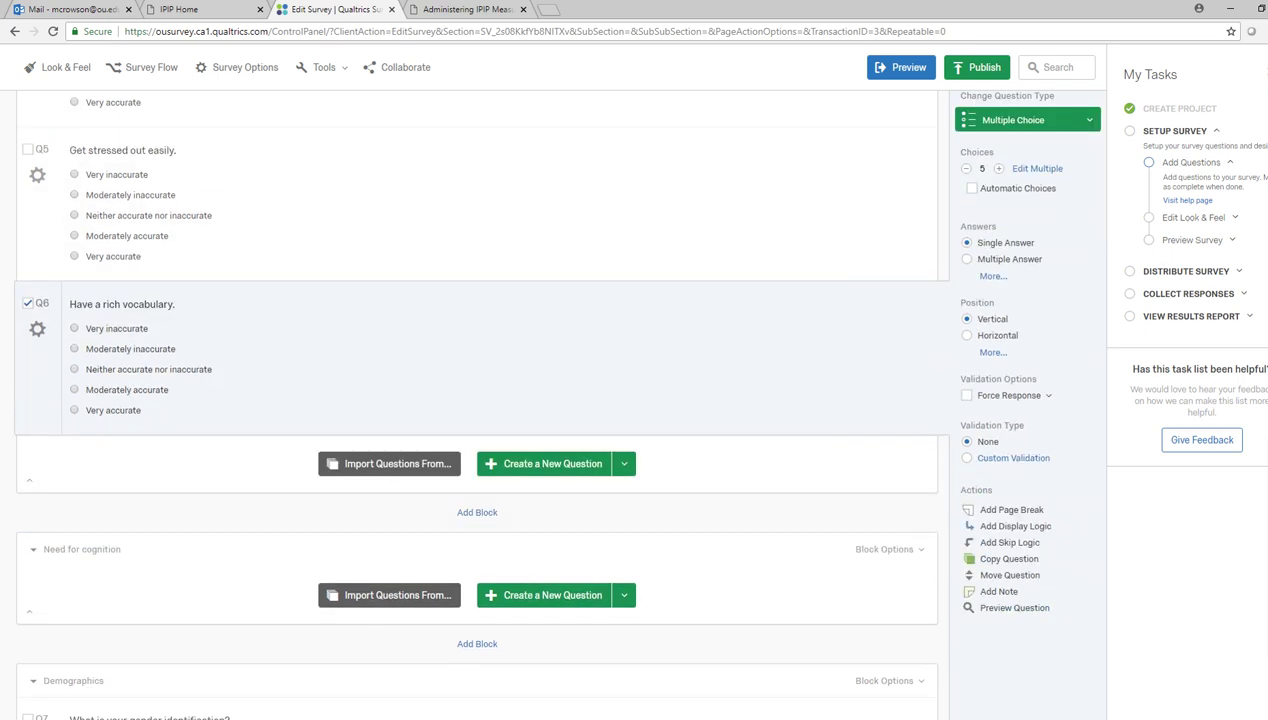
{"action": "left_click", "coordinate": [1009, 575]}
{"action": "scroll", "coordinate": [477, 400], "scroll_direction": "up", "scroll_amount": 2}
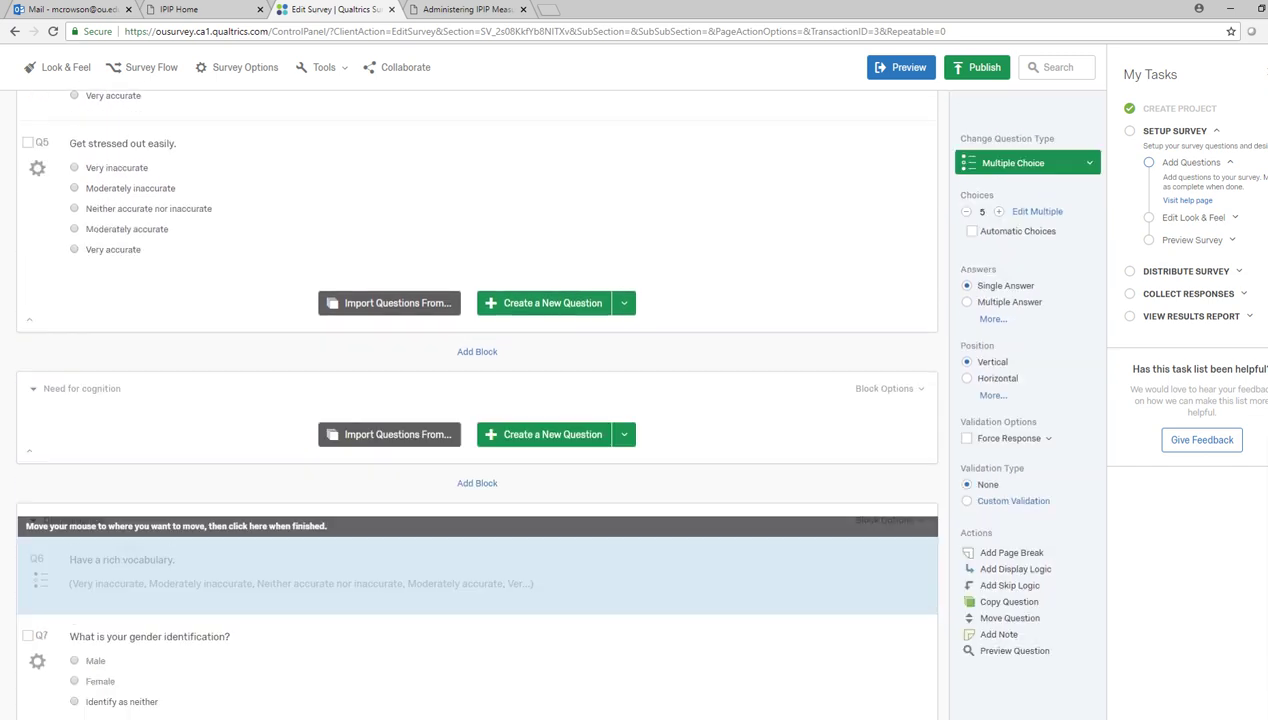
{"action": "scroll", "coordinate": [477, 400], "scroll_direction": "up", "scroll_amount": 6}
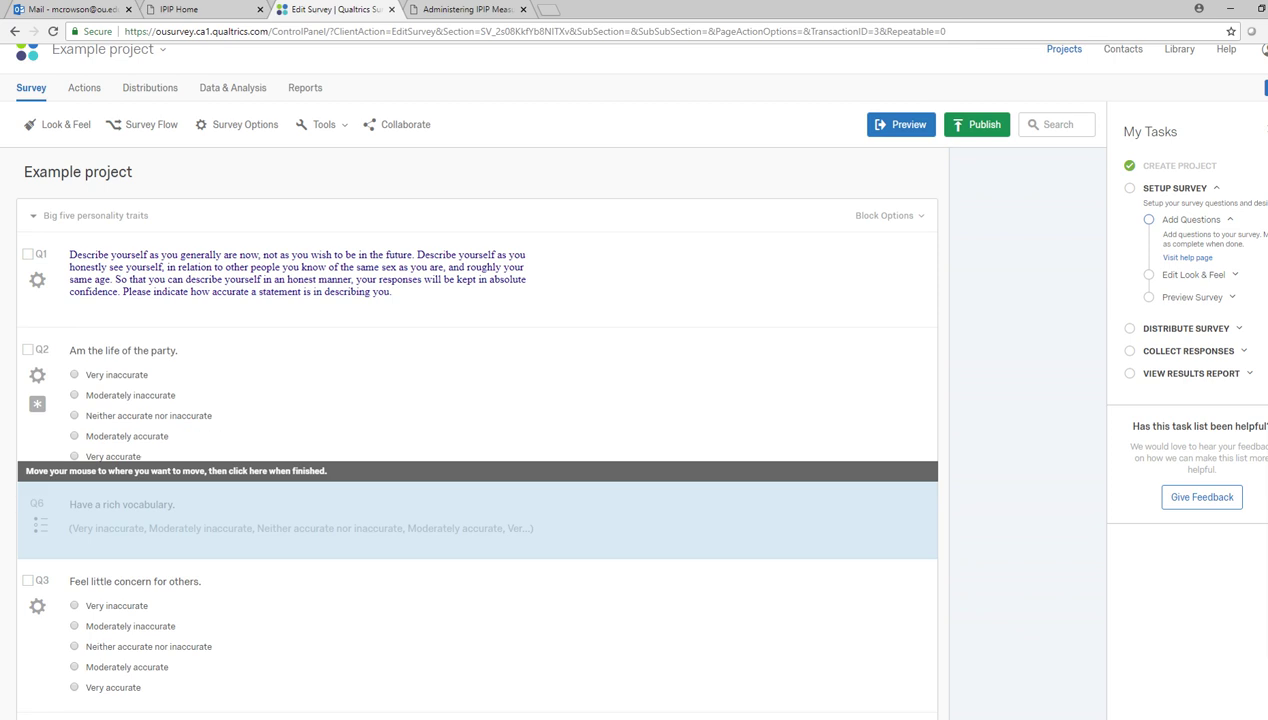
{"action": "left_click", "coordinate": [222, 566]}
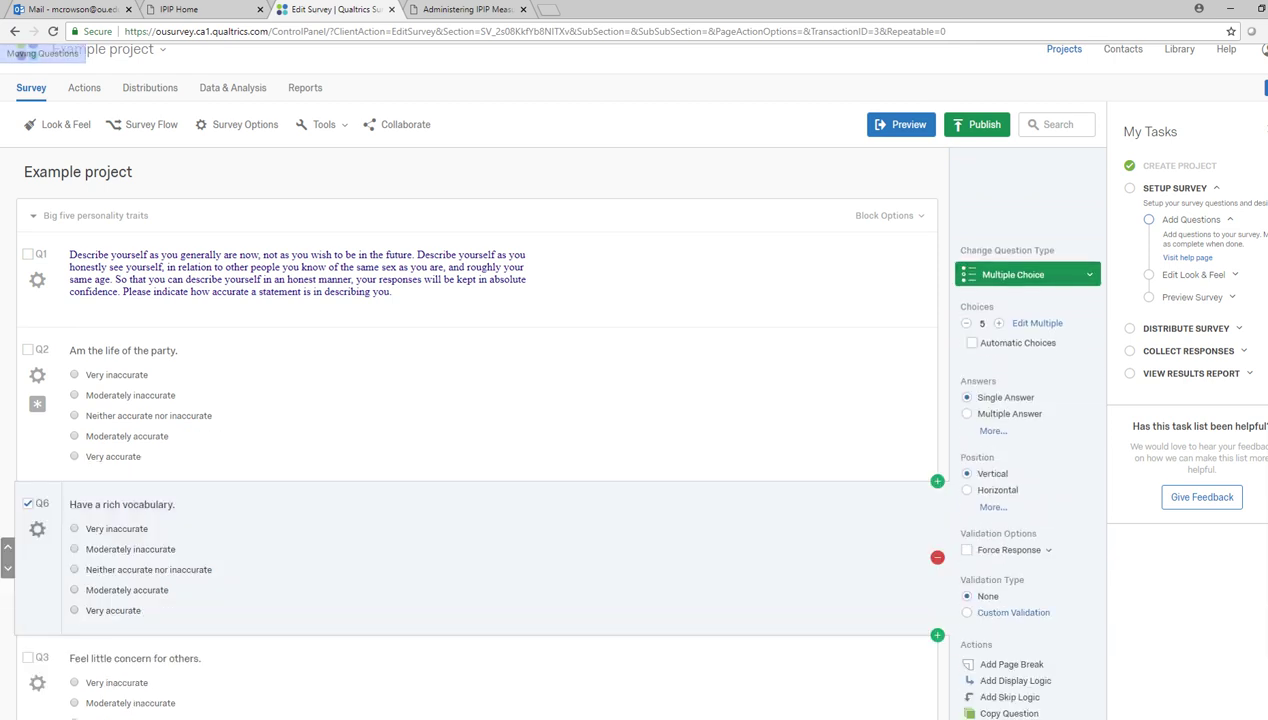
{"action": "scroll", "coordinate": [480, 560], "scroll_direction": "down", "scroll_amount": 2}
{"action": "scroll", "coordinate": [480, 575], "scroll_direction": "up", "scroll_amount": 3}
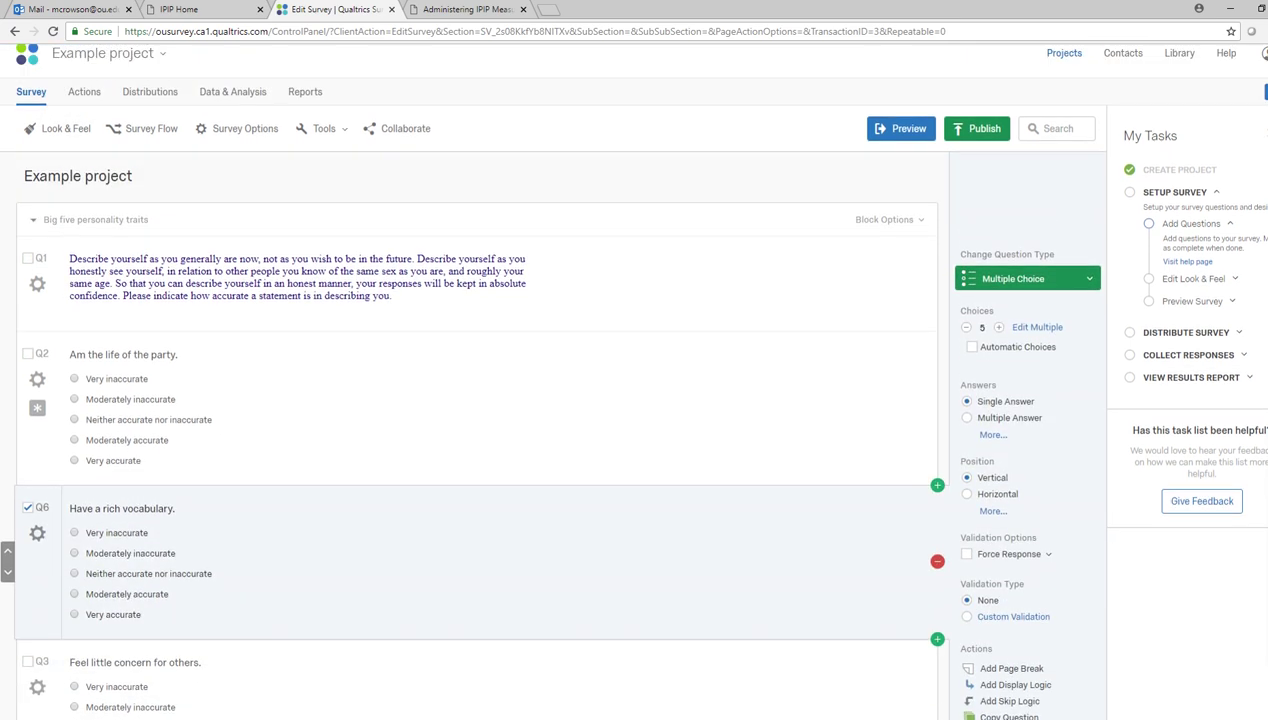
- Move the Demographics block up above the Need for cognition block and check the block order
{"action": "scroll", "coordinate": [480, 575], "scroll_direction": "down", "scroll_amount": 8}
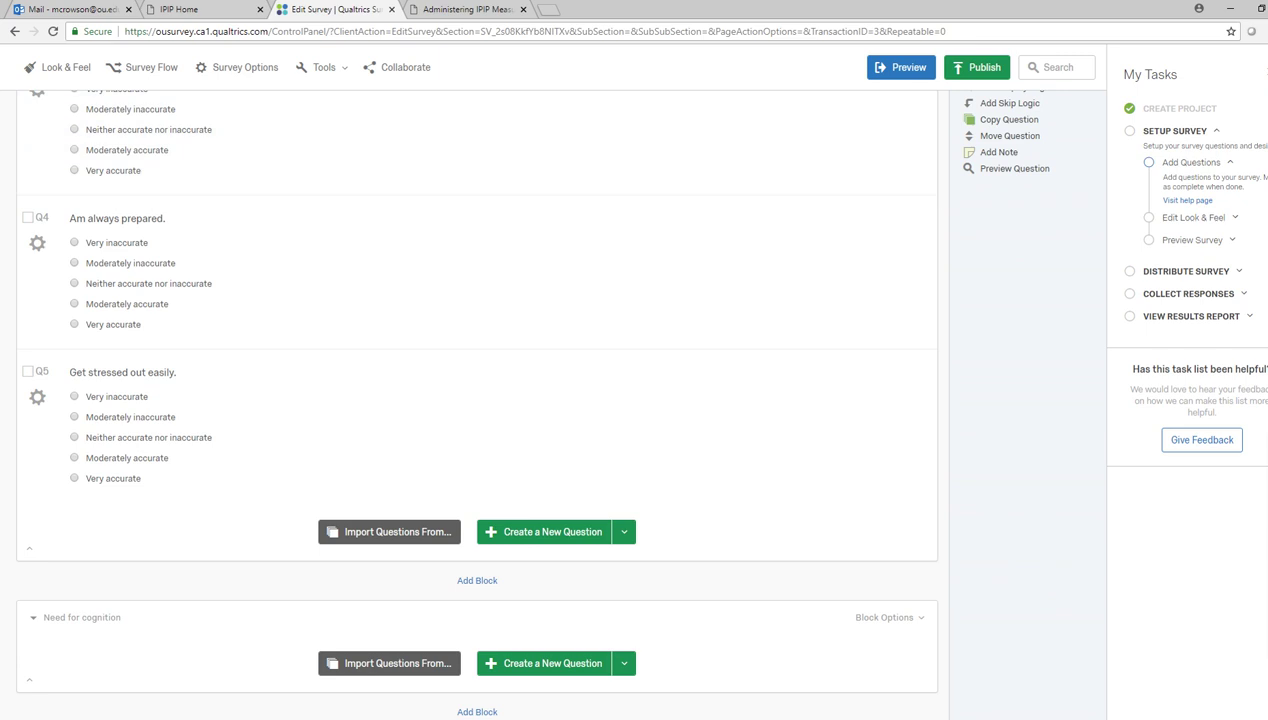
{"action": "scroll", "coordinate": [480, 400], "scroll_direction": "down", "scroll_amount": 2}
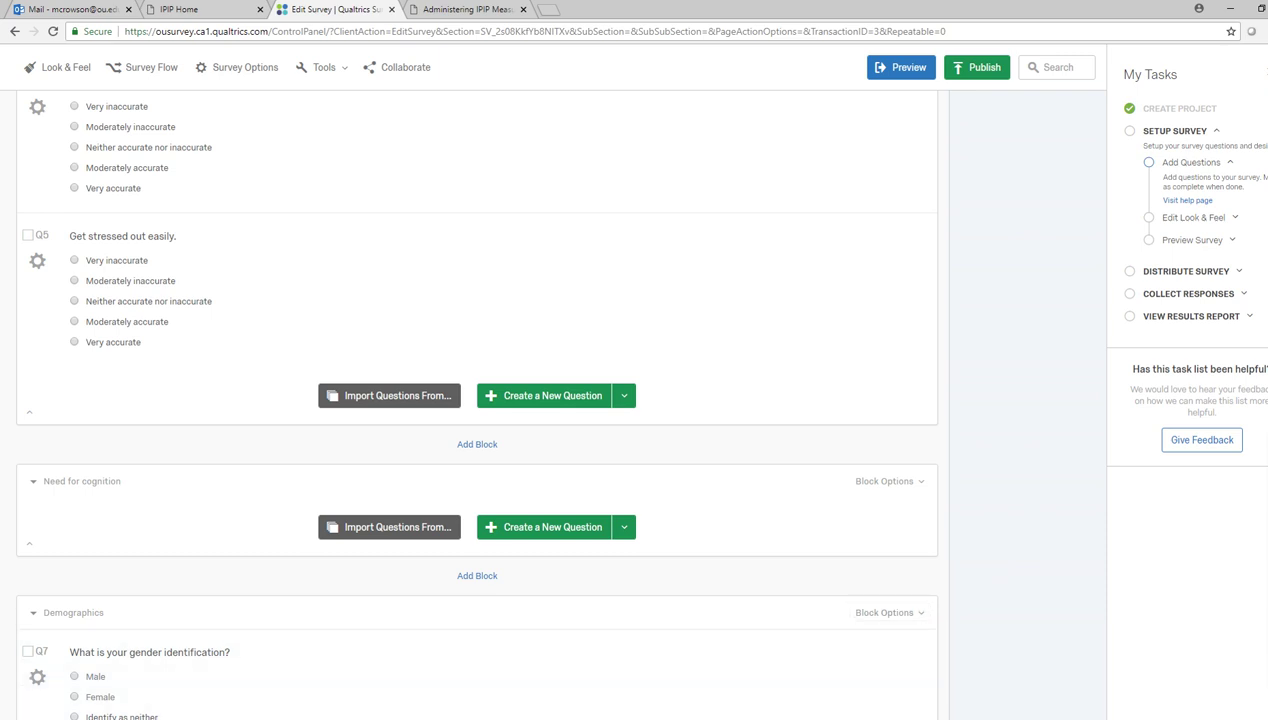
{"action": "left_click", "coordinate": [885, 612]}
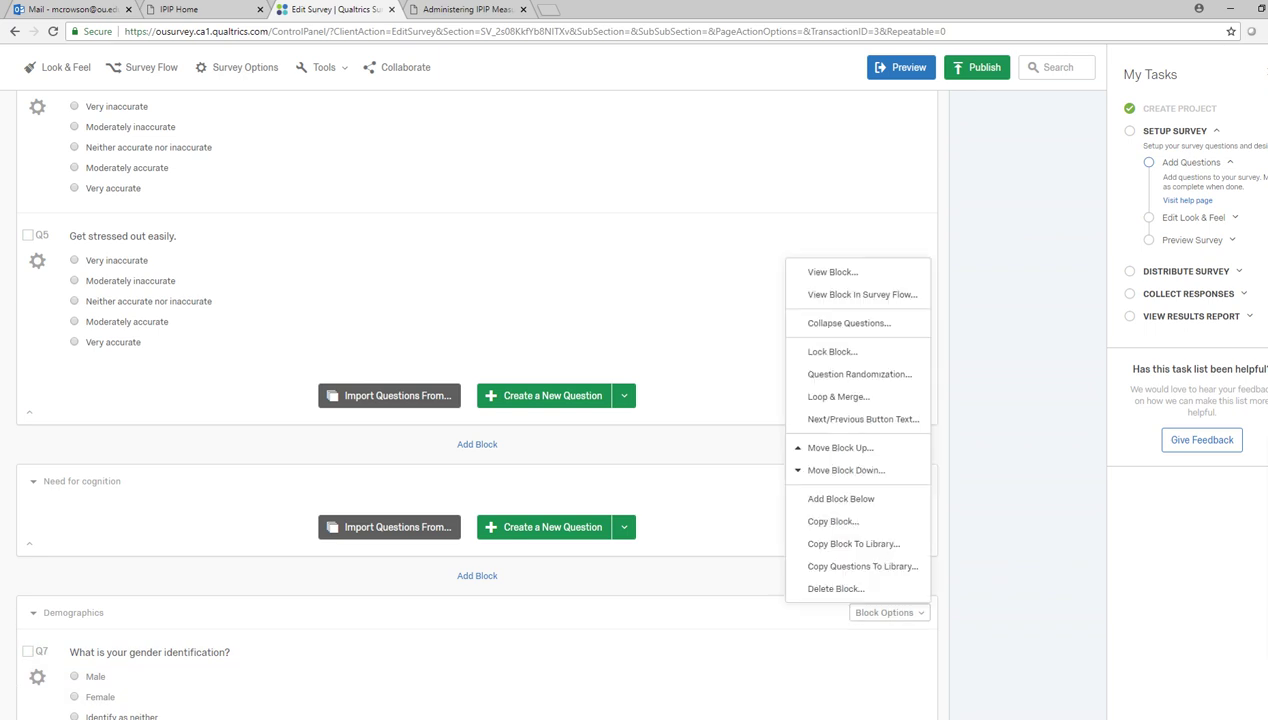
{"action": "left_click", "coordinate": [840, 447]}
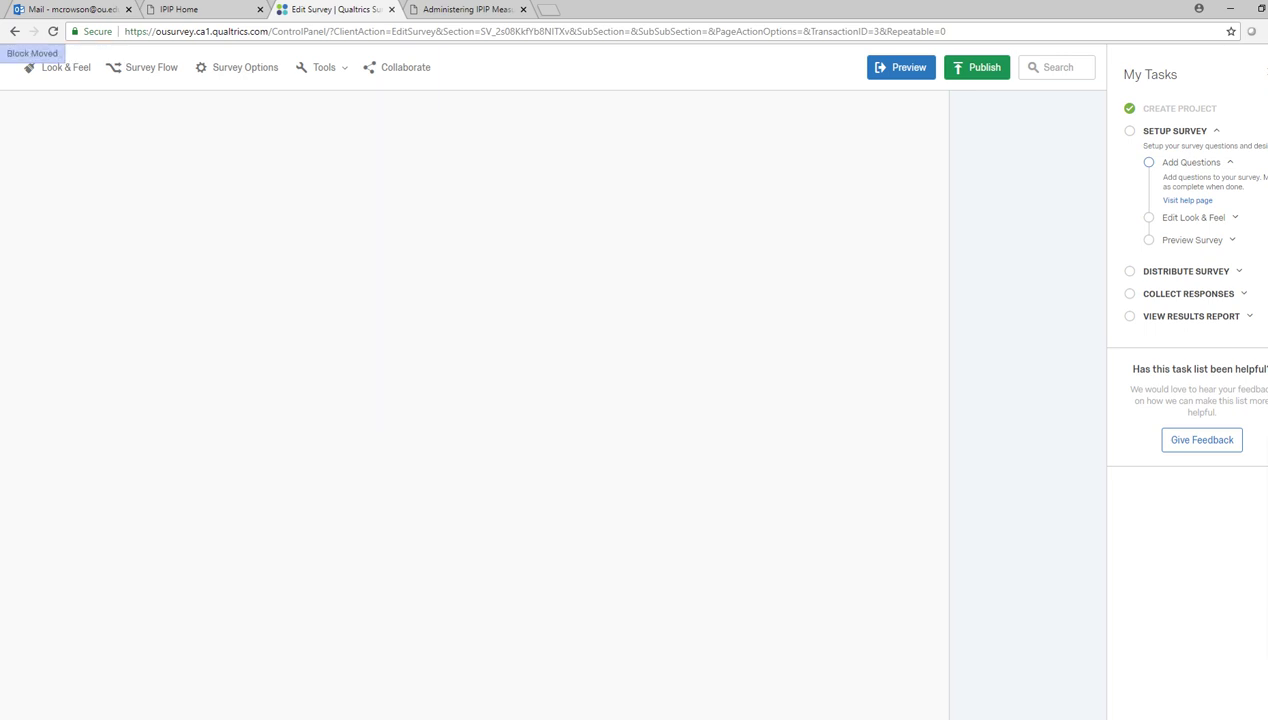
{"action": "scroll", "coordinate": [476, 447], "scroll_direction": "down", "scroll_amount": 2}
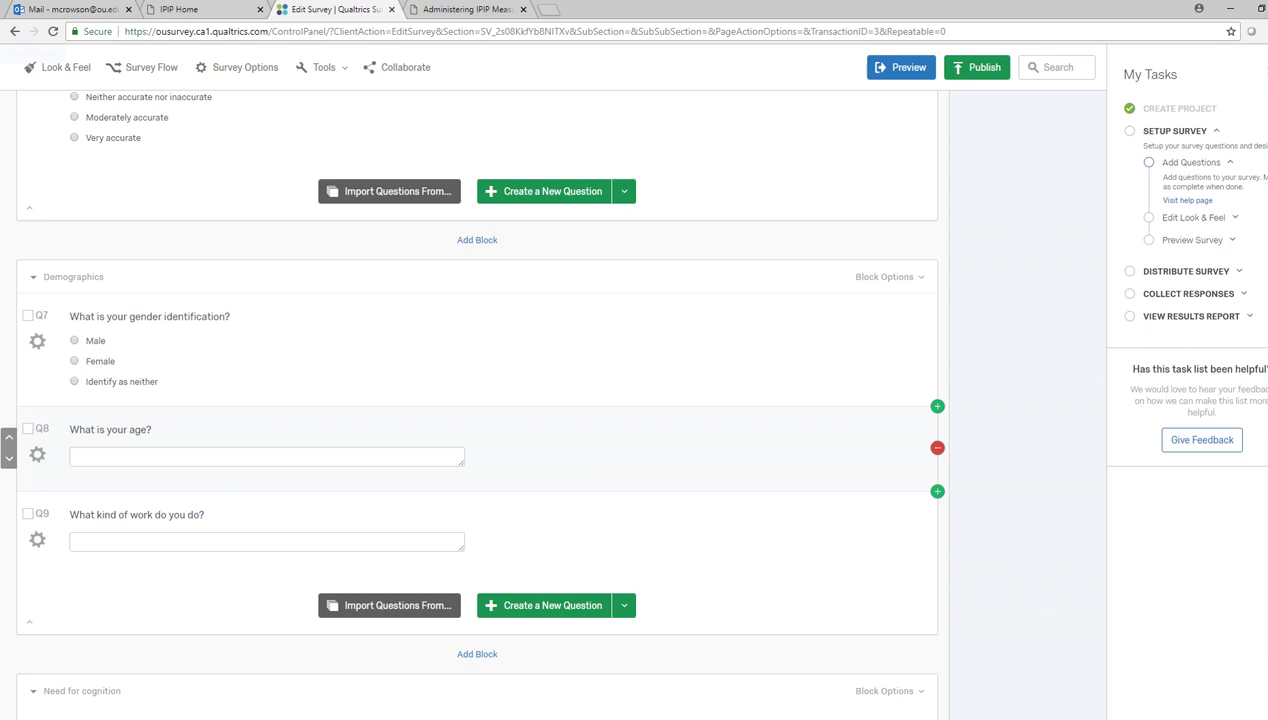
{"action": "scroll", "coordinate": [477, 400], "scroll_direction": "down", "scroll_amount": 2}
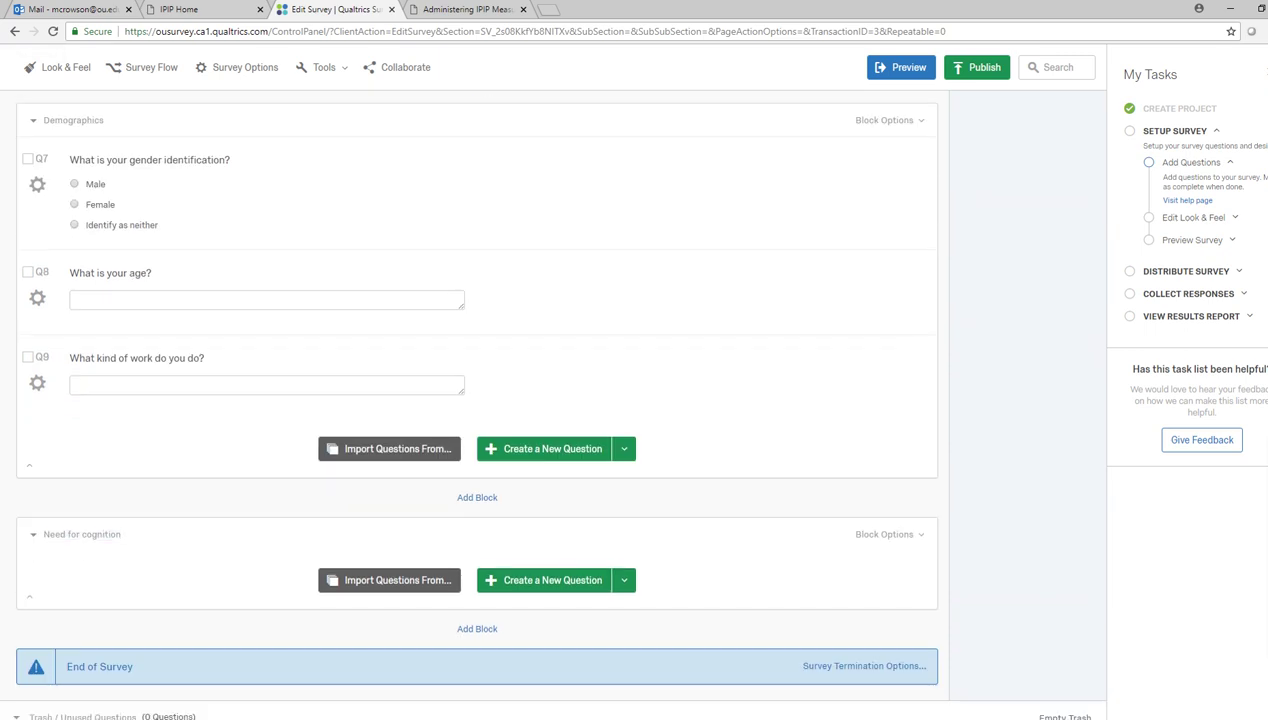
{"action": "scroll", "coordinate": [477, 450], "scroll_direction": "up", "scroll_amount": 3}
{"action": "scroll", "coordinate": [477, 400], "scroll_direction": "up", "scroll_amount": 2}
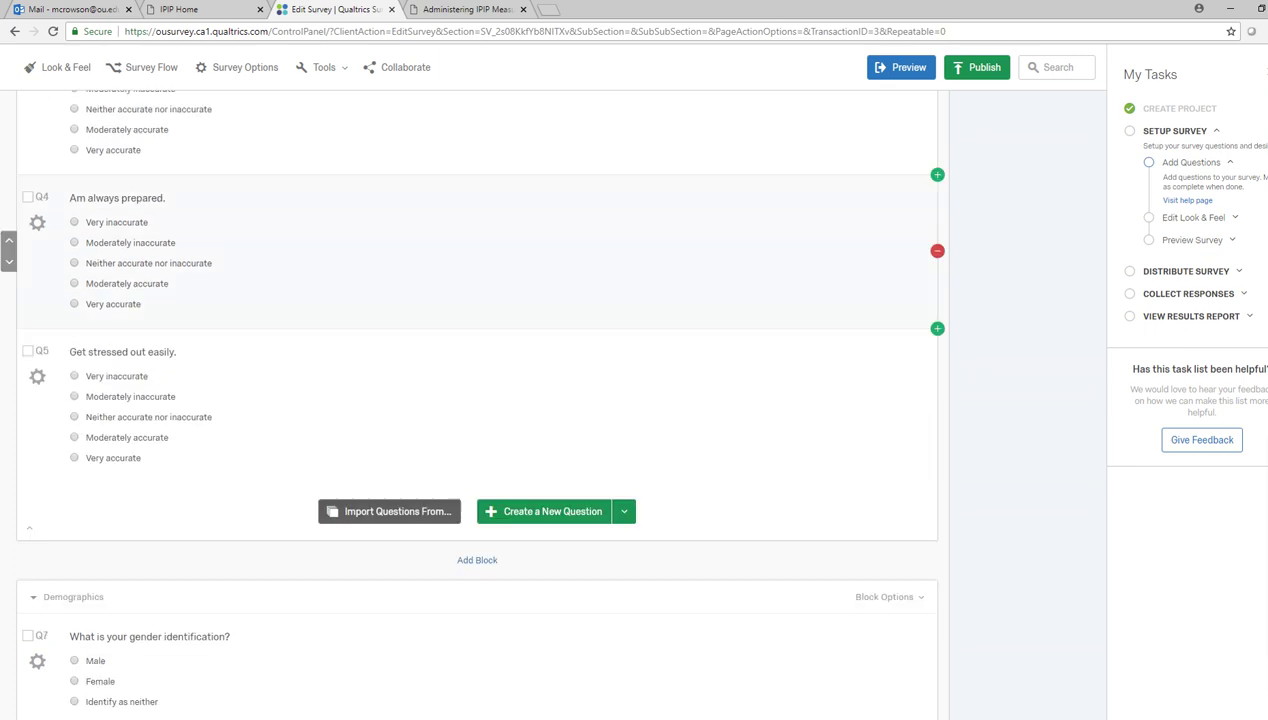
{"action": "scroll", "coordinate": [477, 400], "scroll_direction": "up", "scroll_amount": 5}
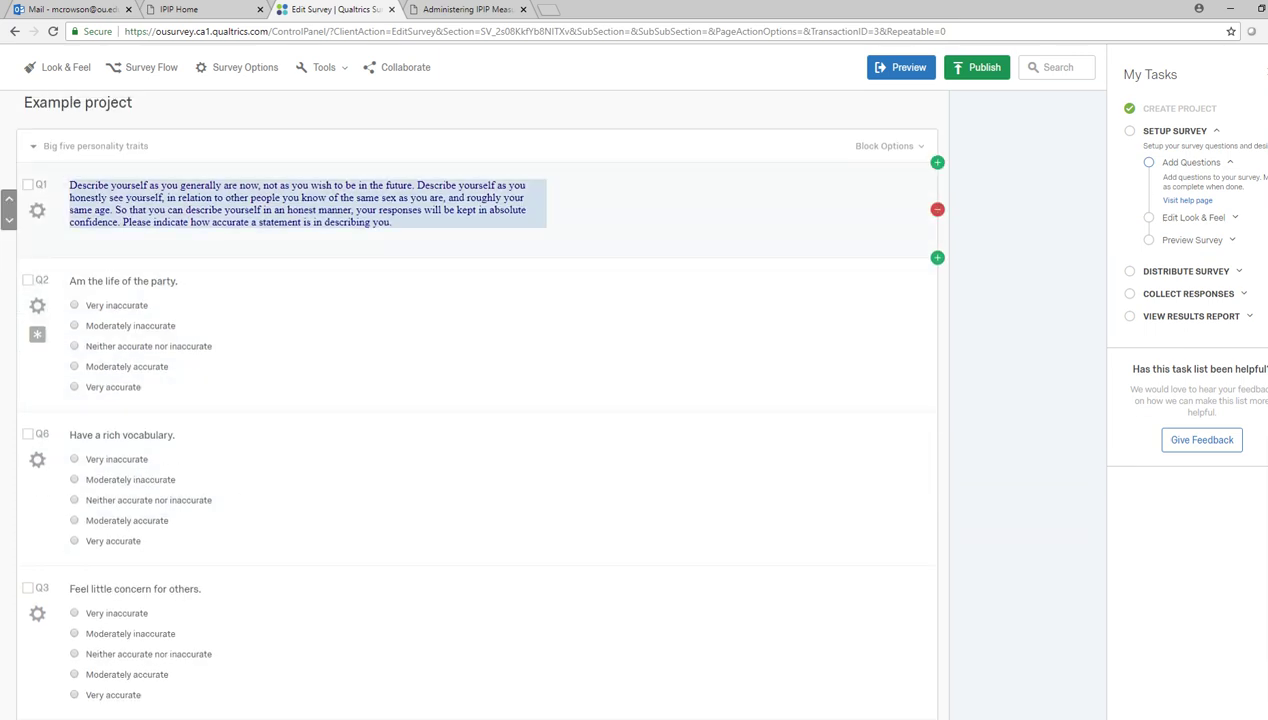
{"action": "scroll", "coordinate": [477, 400], "scroll_direction": "down", "scroll_amount": 4}
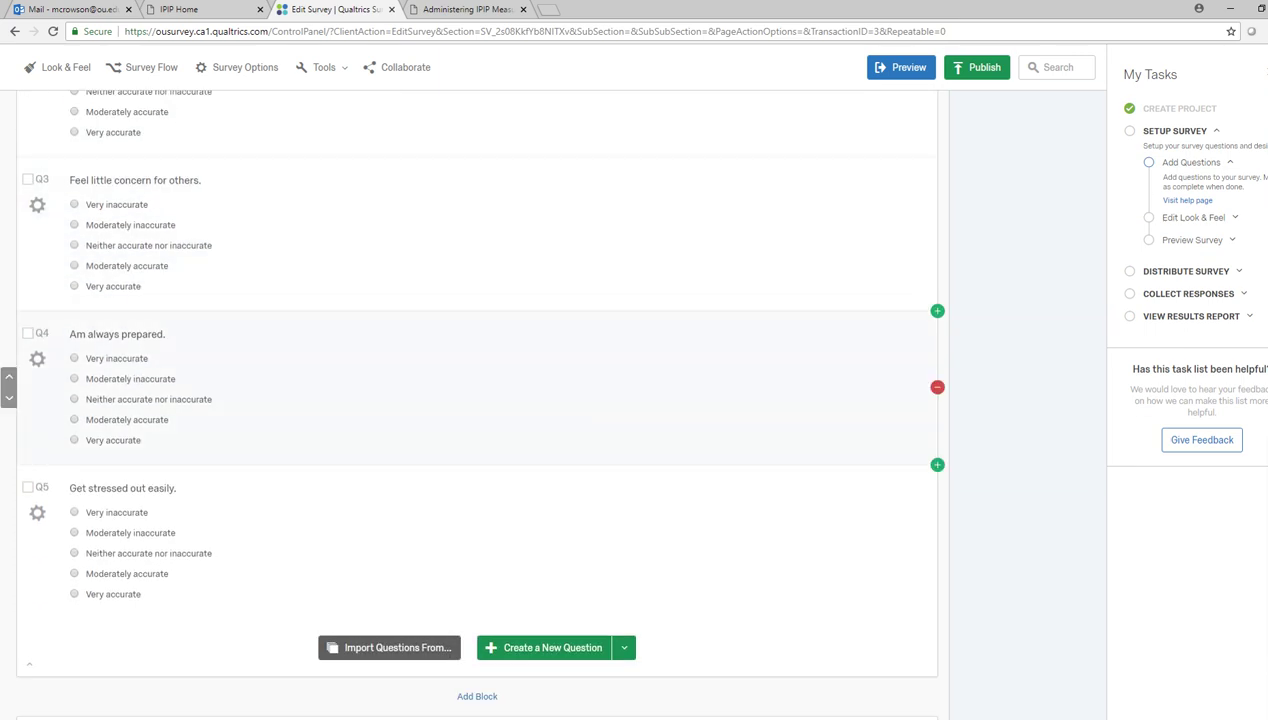
{"action": "scroll", "coordinate": [477, 400], "scroll_direction": "down", "scroll_amount": 2}
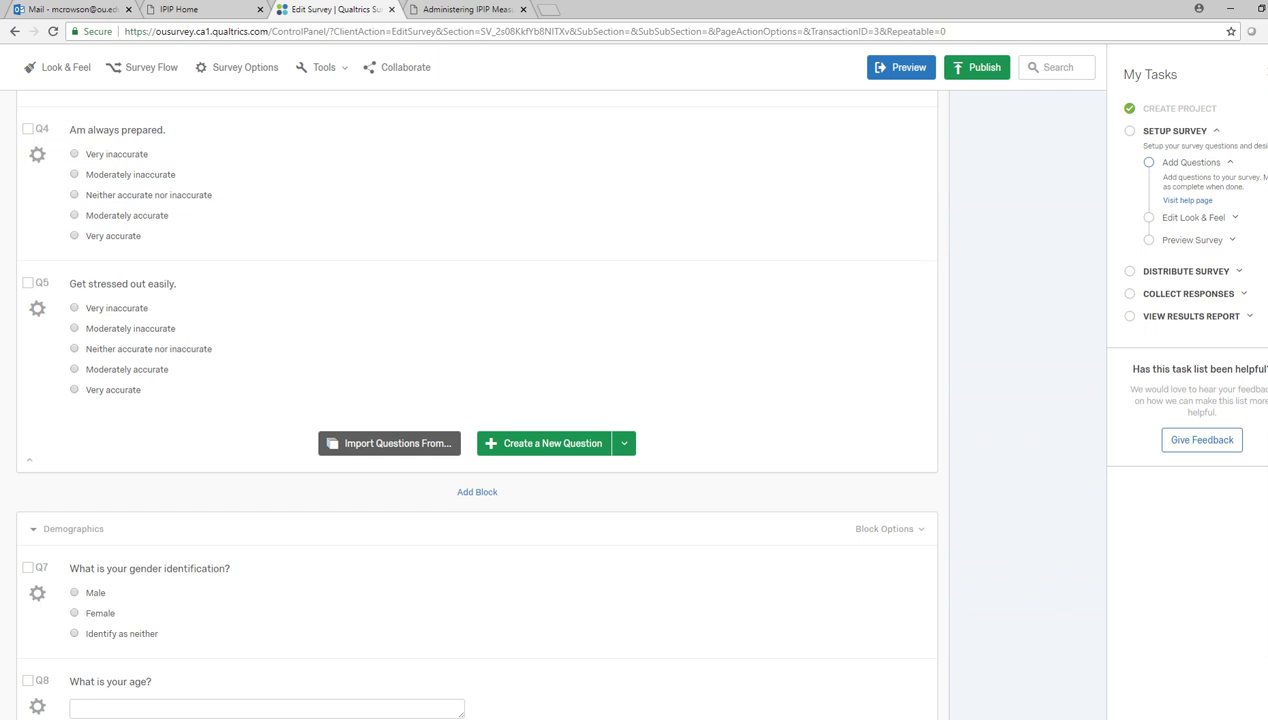
- View the Survey Options without changing them, and open the Survey Flow to view the block order
{"action": "scroll", "coordinate": [477, 400], "scroll_direction": "up", "scroll_amount": 6}
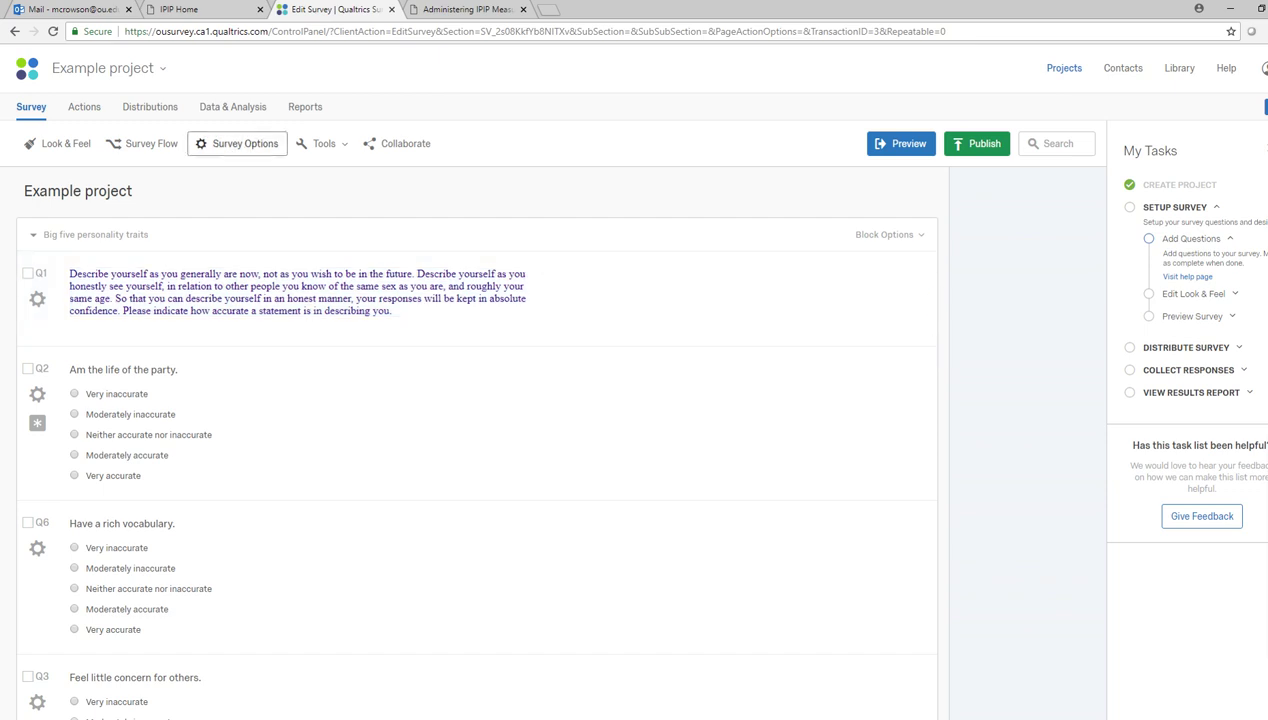
{"action": "left_click", "coordinate": [238, 143]}
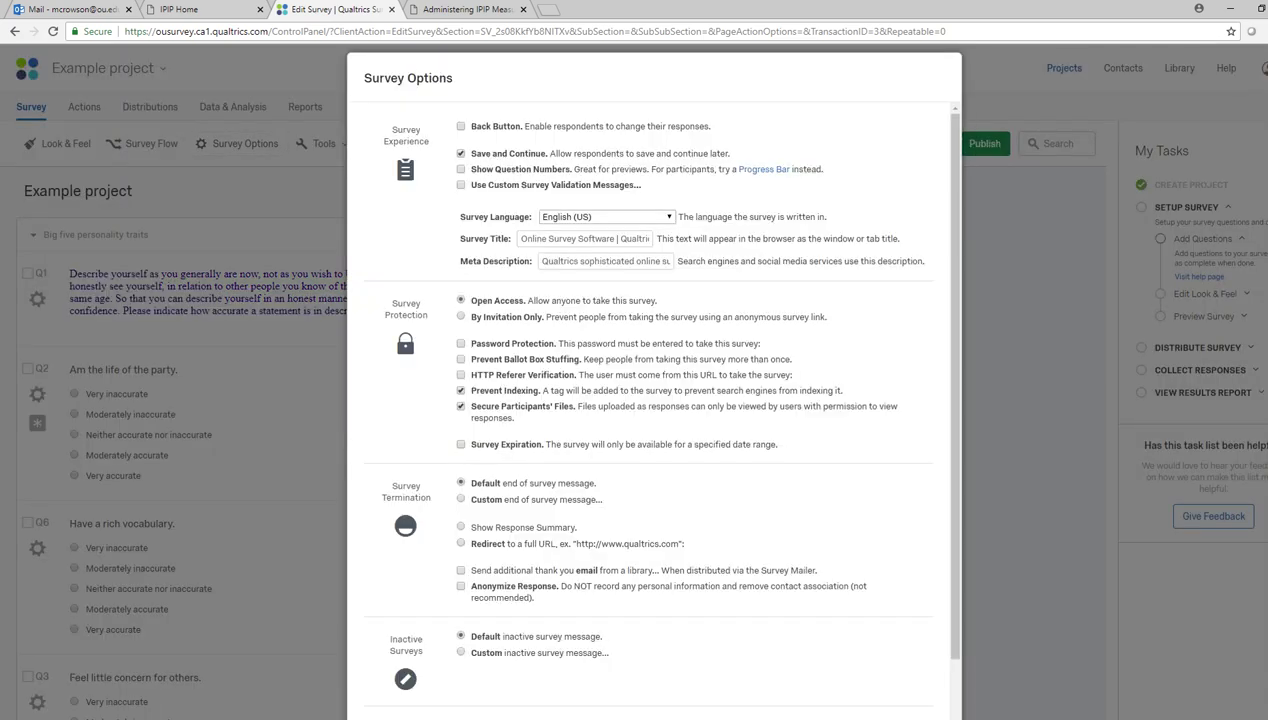
{"action": "key", "text": "Escape"}
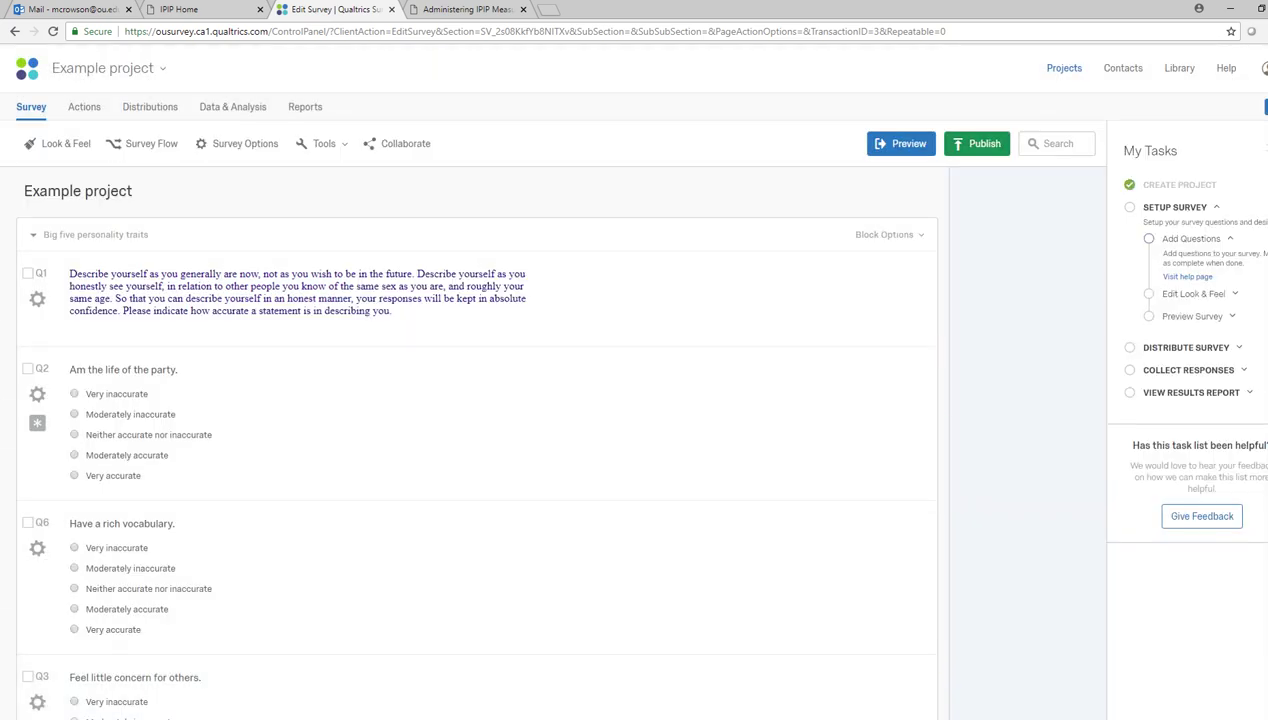
{"action": "left_click", "coordinate": [143, 143]}
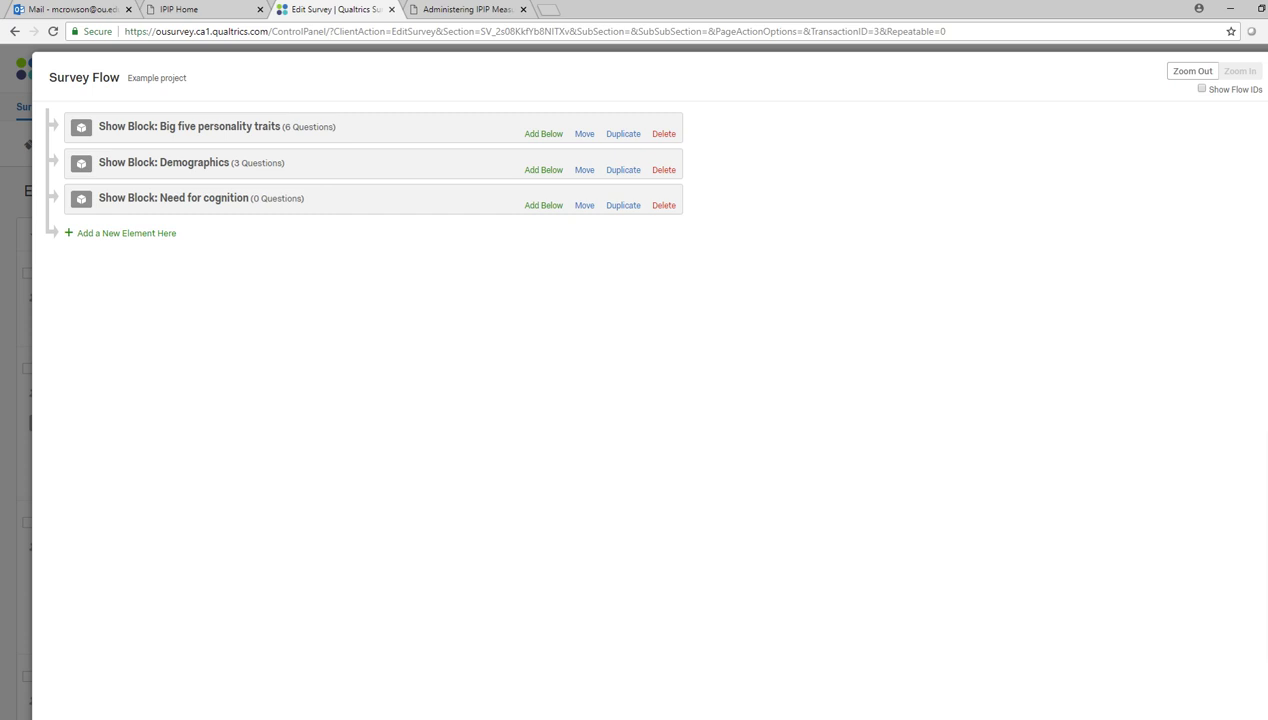
- Move the Big five personality traits block below the Need for cognition block in the Survey Flow and save the new order
{"action": "left_click_drag", "start_coordinate": [584, 133], "coordinate": [585, 256]}
{"action": "left_click_drag", "start_coordinate": [350, 250], "coordinate": [346, 234]}
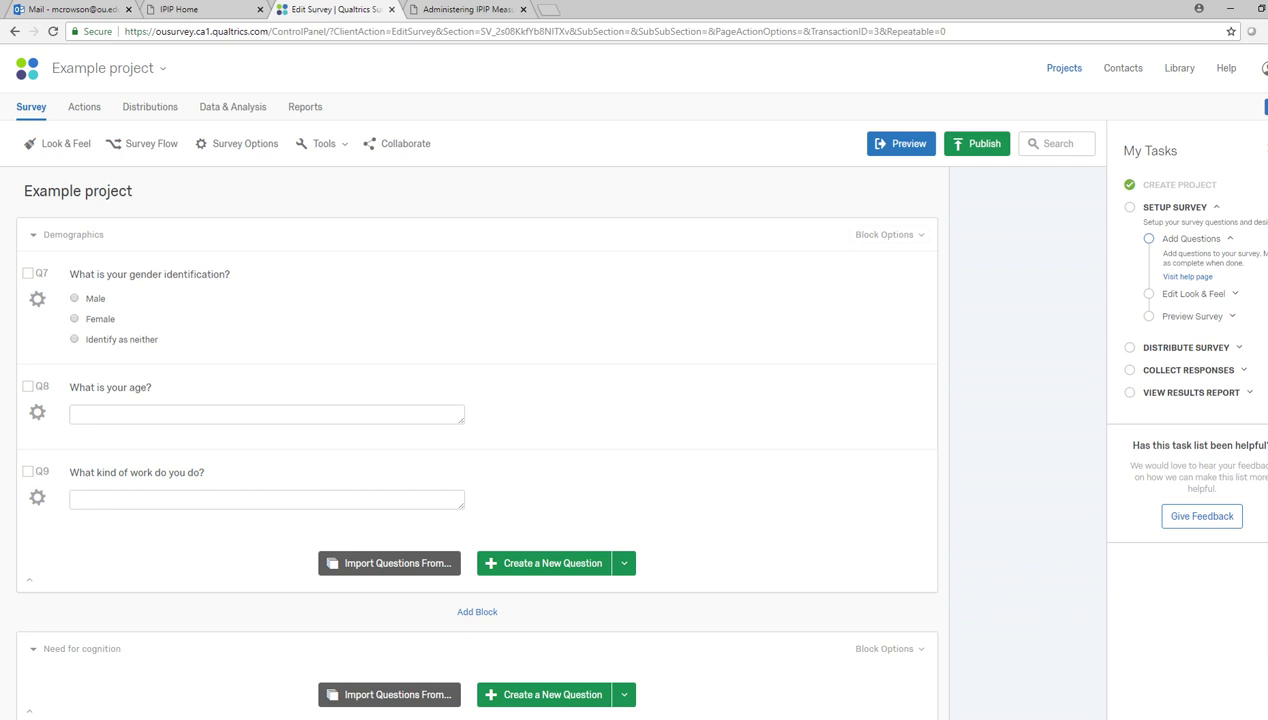
- Publish the survey with the description "User-published version", read how to distribute it by anonymous link, and dismiss the activation notice
{"action": "left_click", "coordinate": [977, 143]}
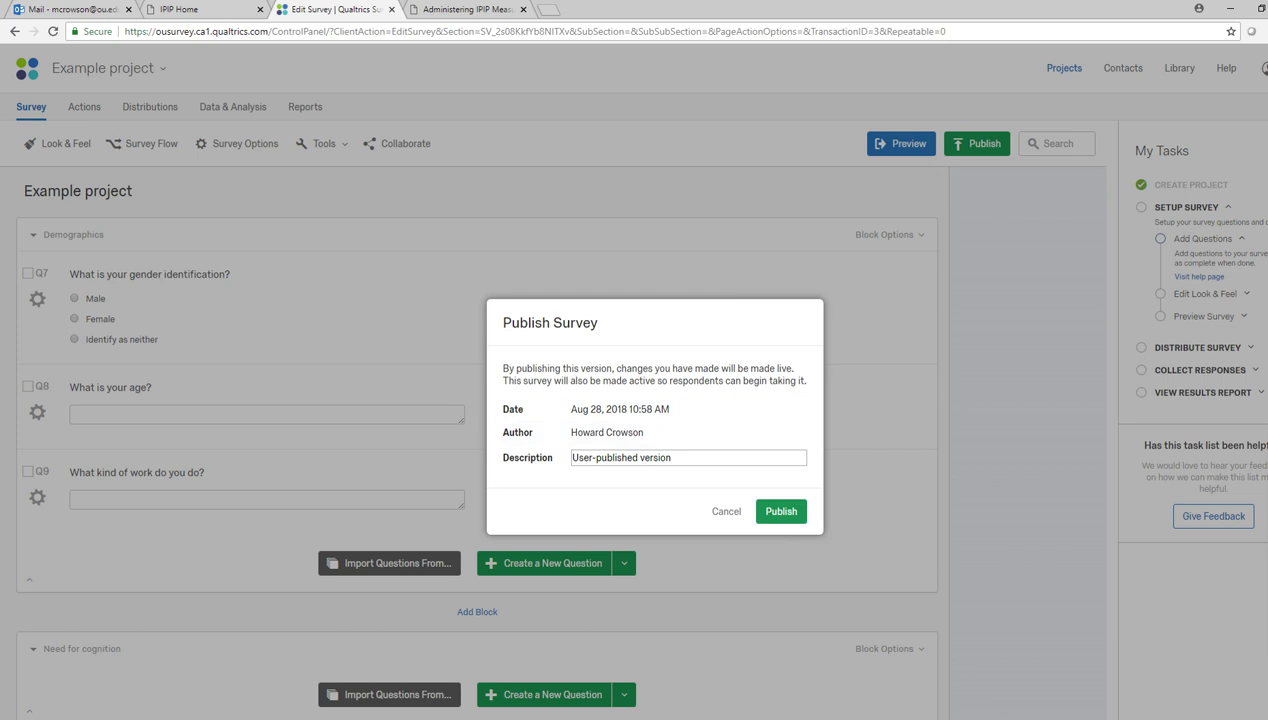
{"action": "left_click", "coordinate": [778, 512]}
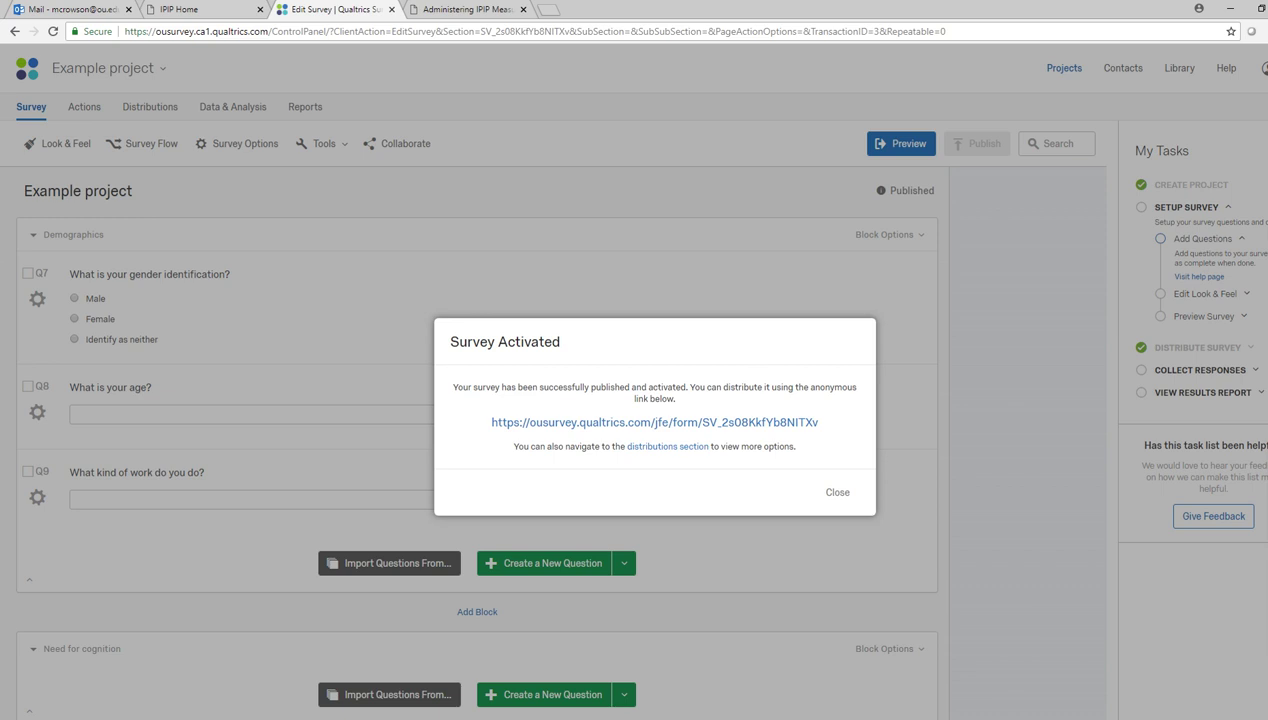
{"action": "left_click_drag", "start_coordinate": [688, 387], "coordinate": [857, 387]}
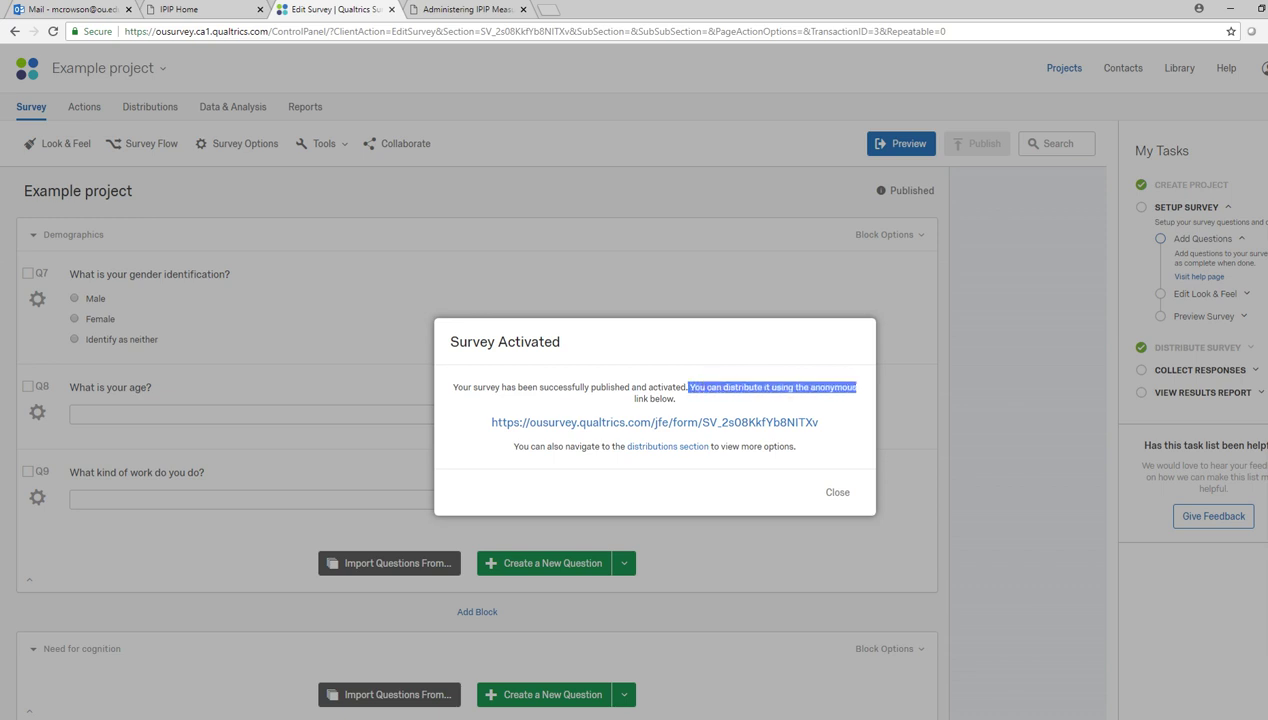
{"action": "left_click_drag", "start_coordinate": [634, 398], "coordinate": [673, 398]}
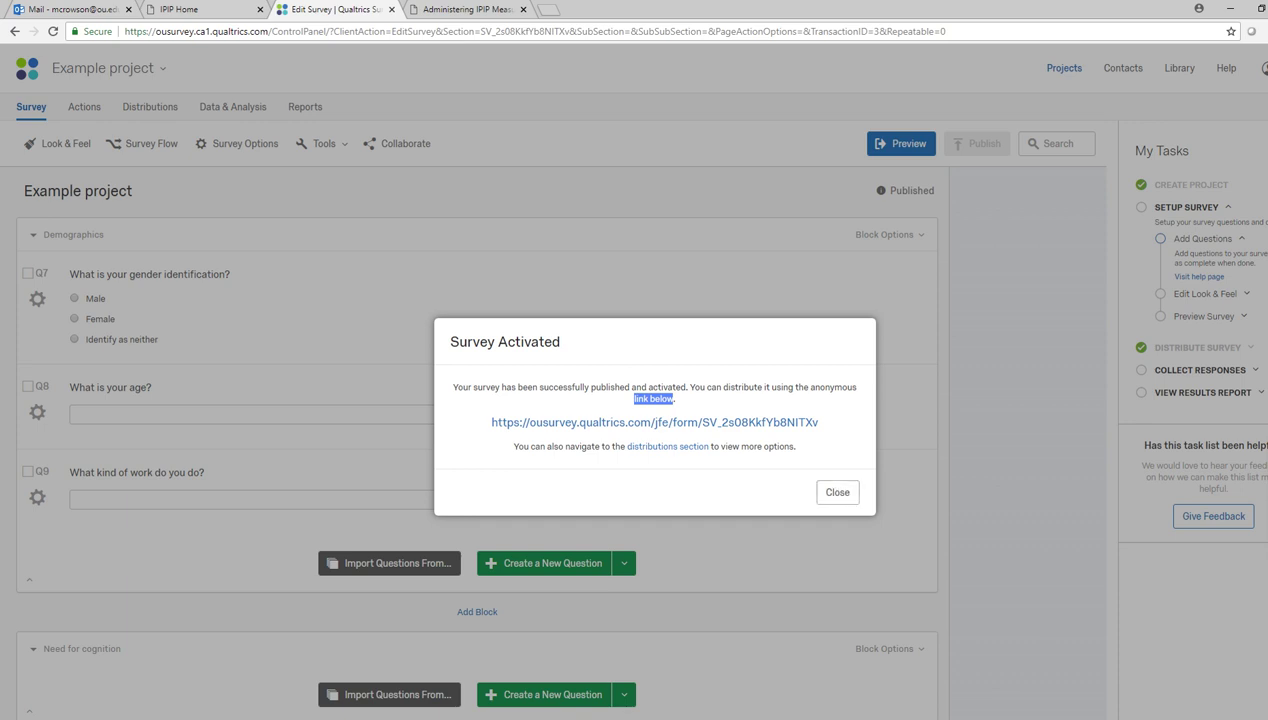
{"action": "left_click", "coordinate": [838, 492]}
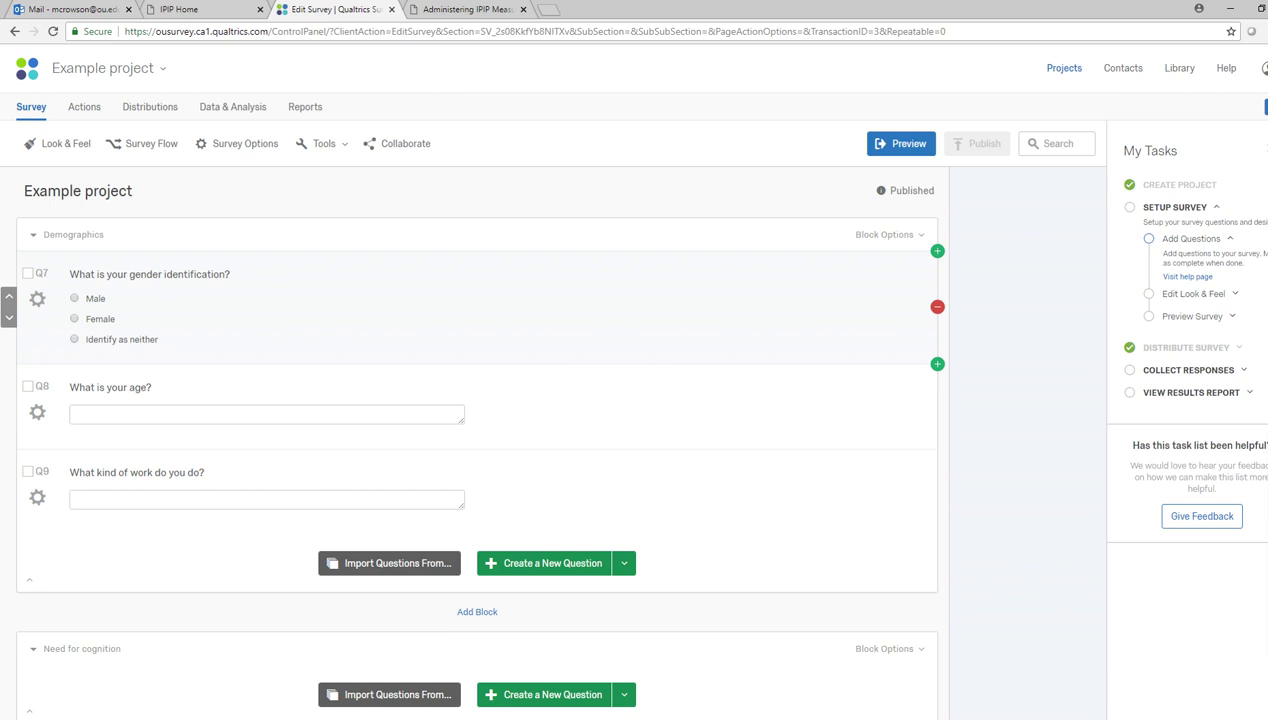